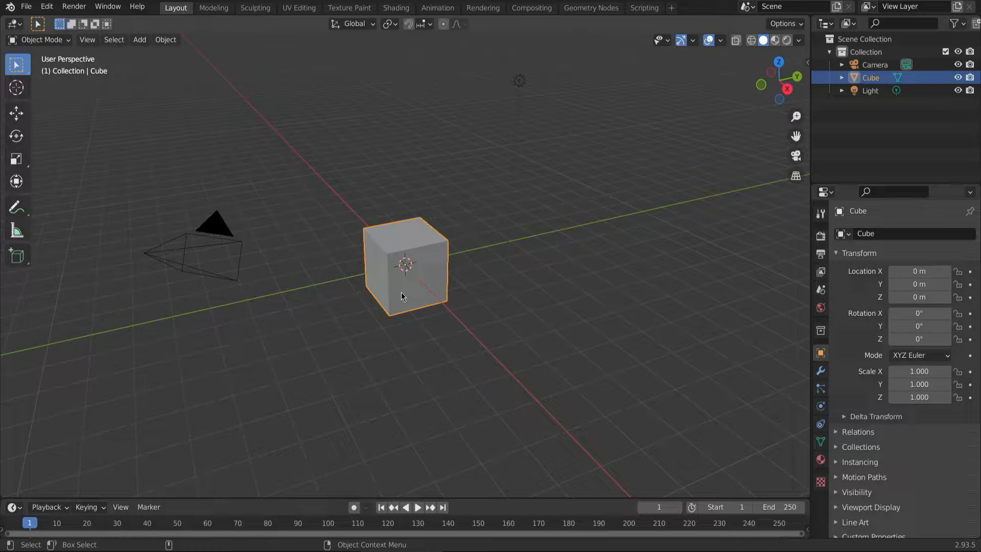
Delete the default light, cube and camera from the scene
{"action": "left_click", "coordinate": [869, 90]}
{"action": "key", "text": "Delete"}
{"action": "left_click", "coordinate": [869, 77]}
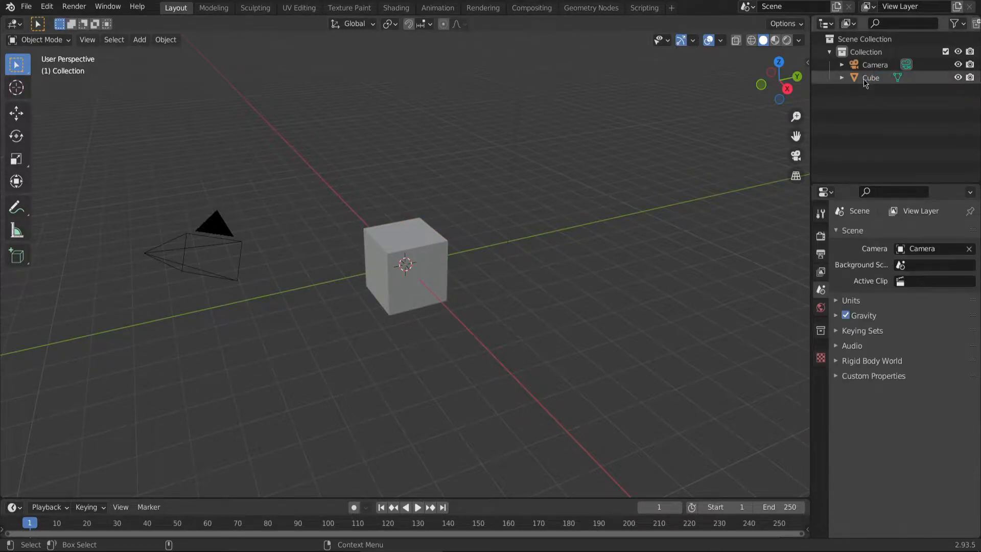
{"action": "key", "text": "Delete"}
{"action": "left_click", "coordinate": [868, 65]}
{"action": "key", "text": "Delete"}
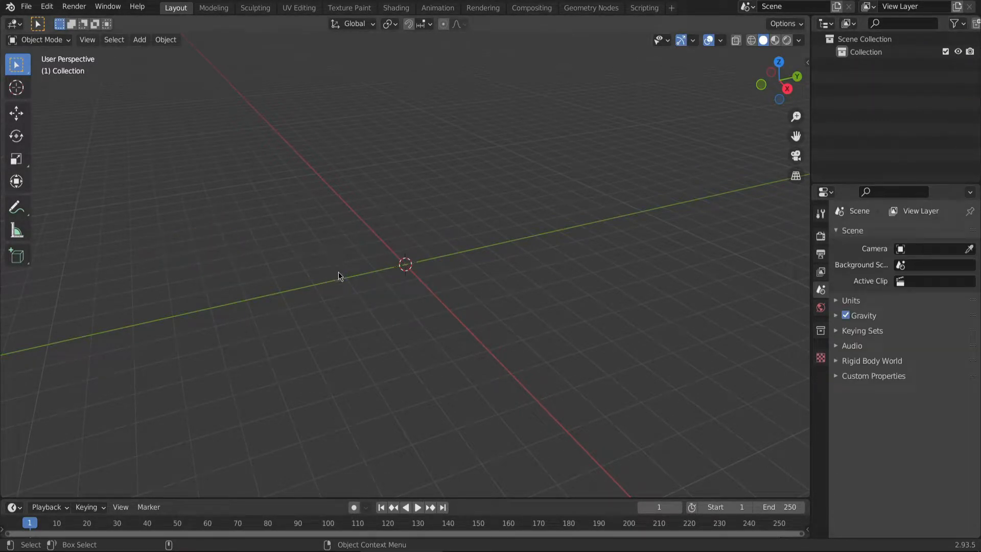
Add a torus mesh at the world origin
{"action": "left_click", "coordinate": [139, 40]}
{"action": "mouse_move", "coordinate": [204, 54]}
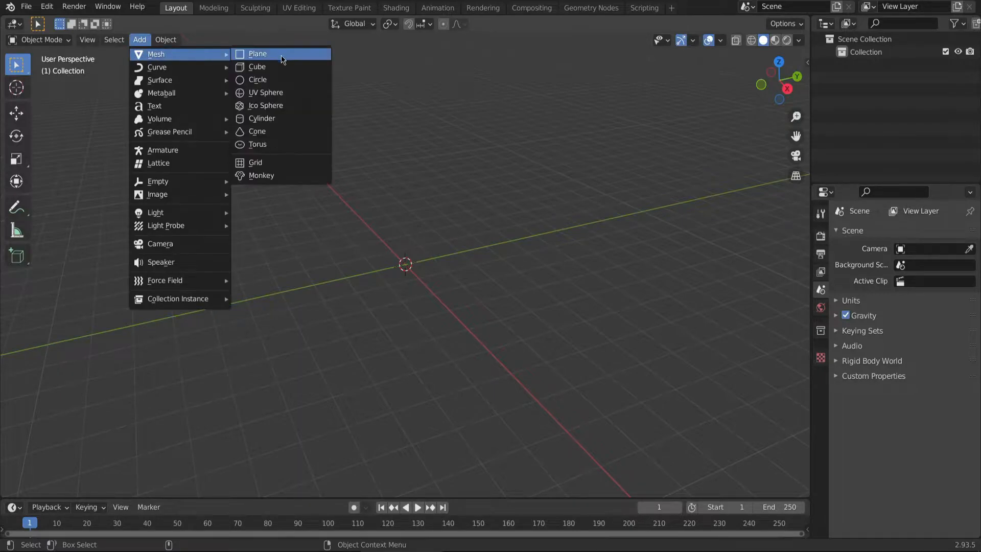
{"action": "left_click", "coordinate": [273, 144]}
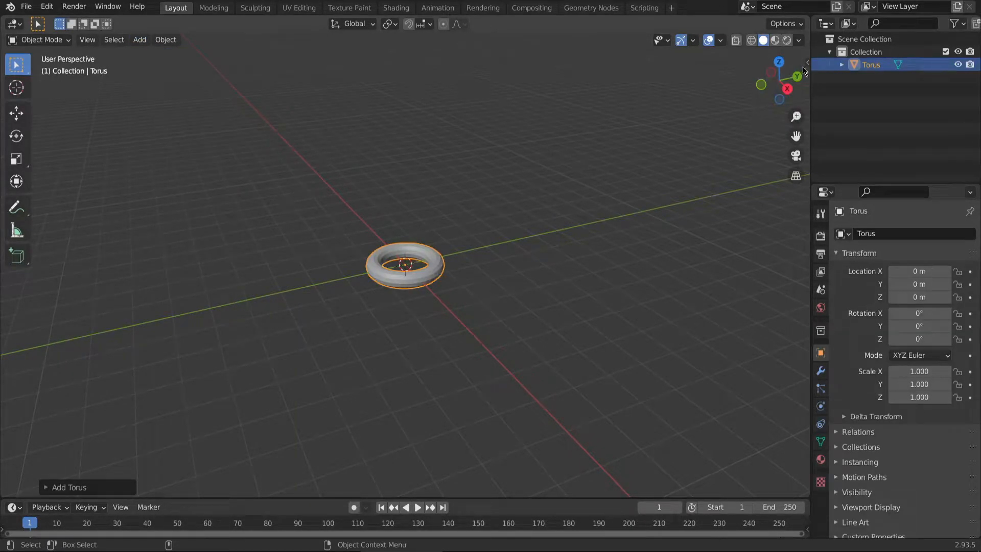
Show the object's transform values and set the torus's Y rotation to 90° to stand it upright
{"action": "key", "text": "n"}
{"action": "key", "text": "shift+space"}
{"action": "key", "text": "s"}
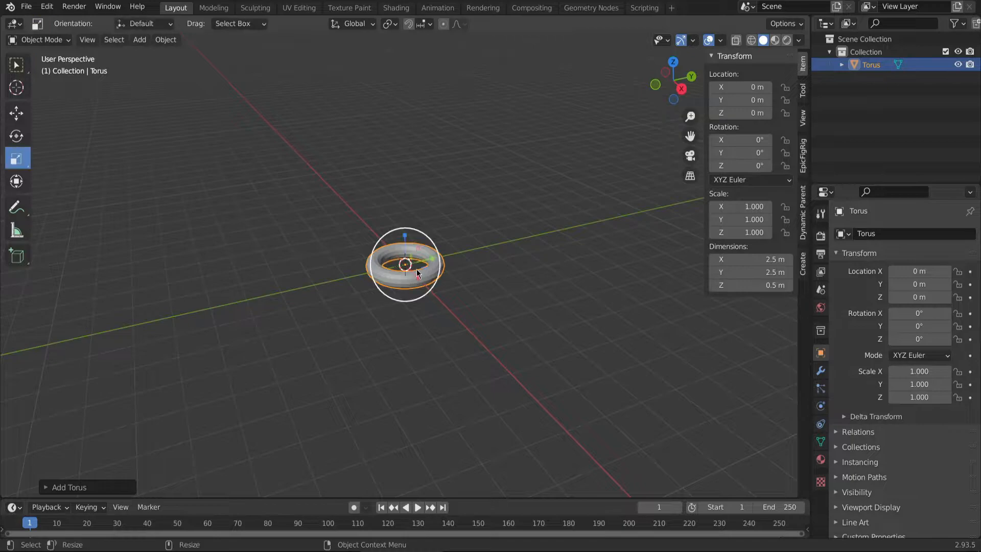
{"action": "key", "text": "shift+space"}
{"action": "key", "text": "r"}
{"action": "left_click_drag", "start_coordinate": [409, 246], "coordinate": [425, 278]}
{"action": "double_click", "coordinate": [741, 152]}
{"action": "type", "text": "90"}
{"action": "key", "text": "Return"}
Switch the upright torus to Edit Mode for editing its vertices
{"action": "left_click_drag", "start_coordinate": [419, 329], "coordinate": [409, 299], "text": "alt"}
{"action": "right_click_drag", "start_coordinate": [409, 298], "coordinate": [442, 280], "text": "alt"}
{"action": "mouse_move", "coordinate": [441, 281]}
{"action": "middle_mouse_down", "text": "ctrl"}
{"action": "mouse_move", "coordinate": [452, 243]}
{"action": "mouse_move", "coordinate": [455, 269]}
{"action": "middle_mouse_up", "text": "ctrl"}
{"action": "middle_click_drag", "start_coordinate": [503, 347], "coordinate": [495, 392], "text": "shift"}
{"action": "middle_click_drag", "start_coordinate": [495, 391], "coordinate": [496, 383]}
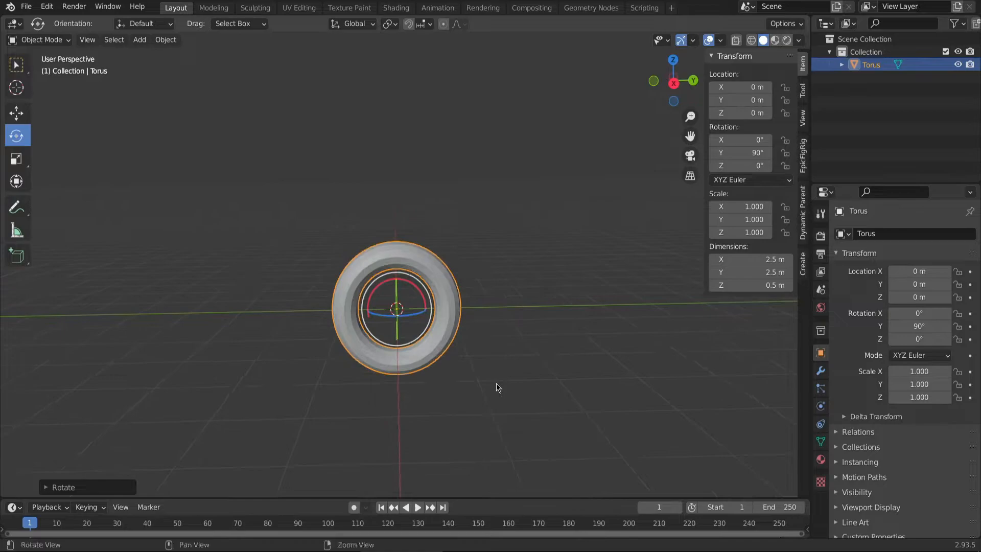
{"action": "left_click", "coordinate": [39, 40]}
{"action": "left_click", "coordinate": [55, 69]}
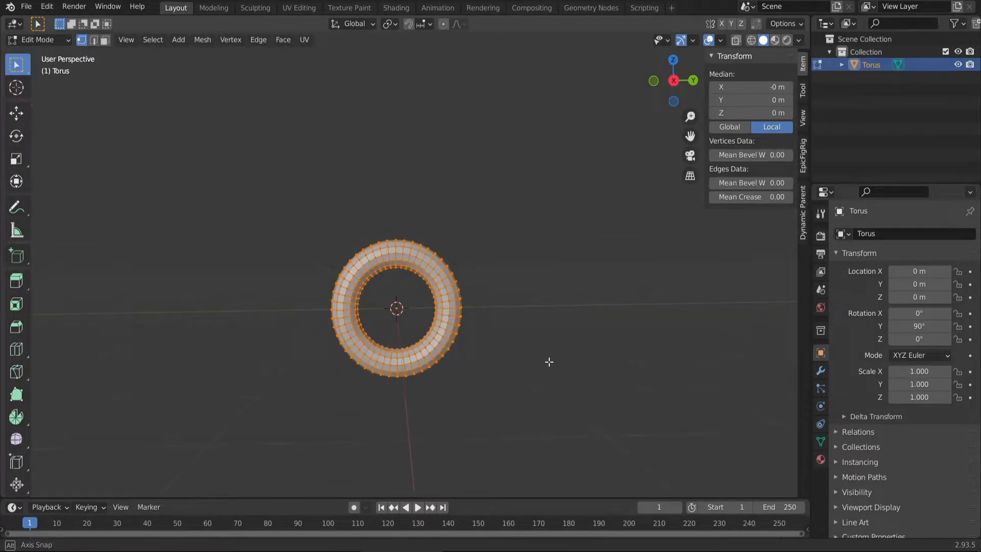
{"action": "left_click", "coordinate": [310, 223]}
{"action": "left_click_drag", "start_coordinate": [312, 222], "coordinate": [484, 305]}
{"action": "middle_click_drag", "start_coordinate": [249, 313], "coordinate": [237, 221]}
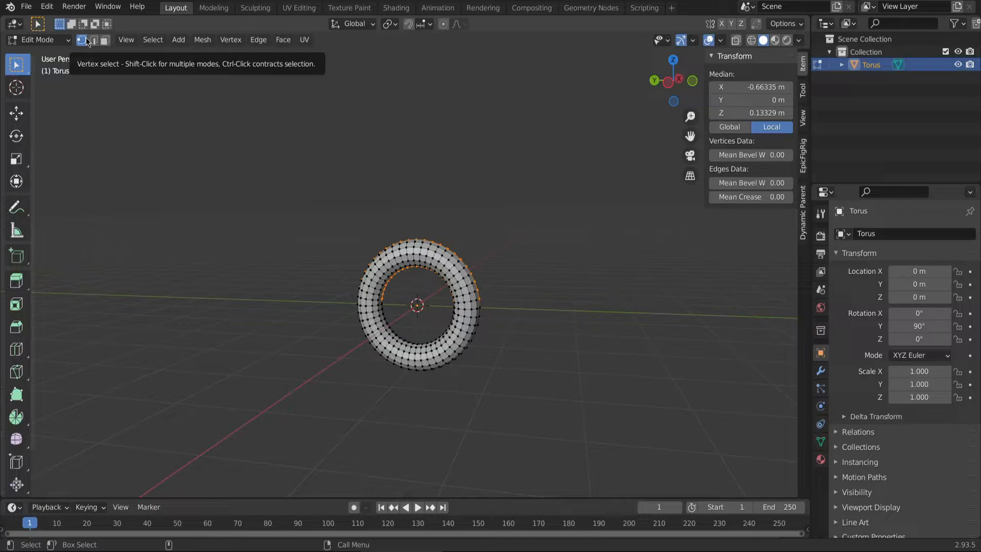
Select all vertices of the torus's upper half, front and back, and move them straight up to form a link about 3.97 m long
{"action": "middle_click_drag", "start_coordinate": [175, 136], "coordinate": [416, 302]}
{"action": "left_click_drag", "start_coordinate": [332, 219], "coordinate": [493, 304]}
{"action": "middle_click_drag", "start_coordinate": [493, 303], "coordinate": [257, 328]}
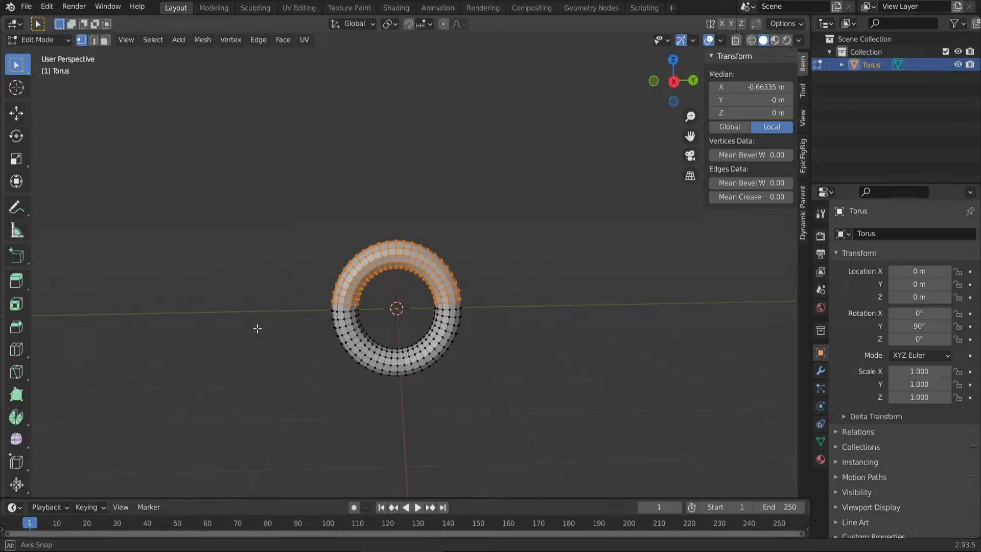
{"action": "key", "text": "shift+space"}
{"action": "key", "text": "g"}
{"action": "left_click_drag", "start_coordinate": [396, 238], "coordinate": [393, 156]}
Return to Object Mode and set the chain link's origin to its geometry
{"action": "left_click", "coordinate": [38, 39]}
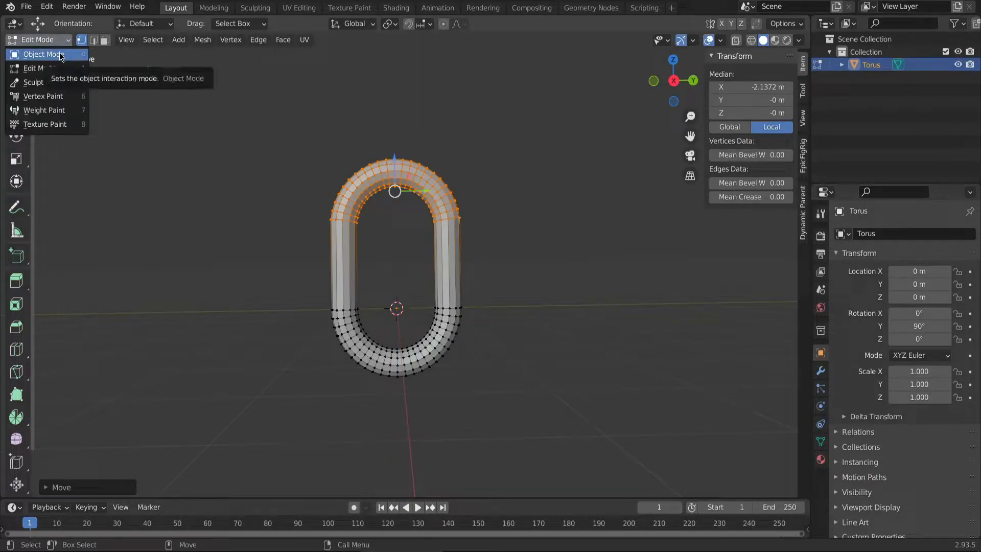
{"action": "left_click", "coordinate": [41, 55]}
{"action": "left_click", "coordinate": [166, 39]}
{"action": "mouse_move", "coordinate": [250, 70]}
{"action": "left_click", "coordinate": [300, 82]}
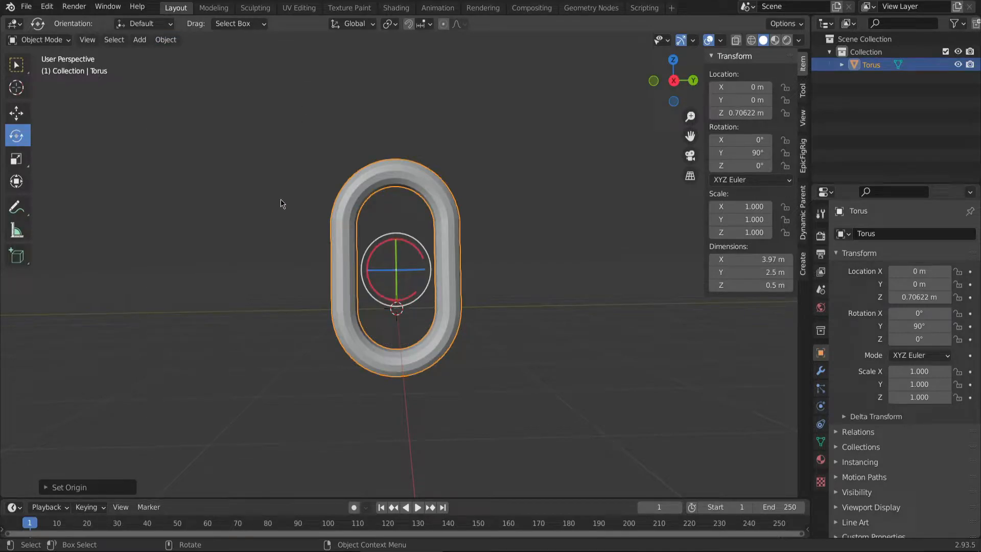
Apply all transforms to the chain link with the Move tool active
{"action": "key", "text": "shift+space"}
{"action": "key", "text": "g"}
{"action": "mouse_move", "coordinate": [262, 213]}
{"action": "middle_mouse_down"}
{"action": "mouse_move", "coordinate": [289, 230]}
{"action": "mouse_move", "coordinate": [236, 229]}
{"action": "mouse_move", "coordinate": [259, 232]}
{"action": "middle_mouse_up"}
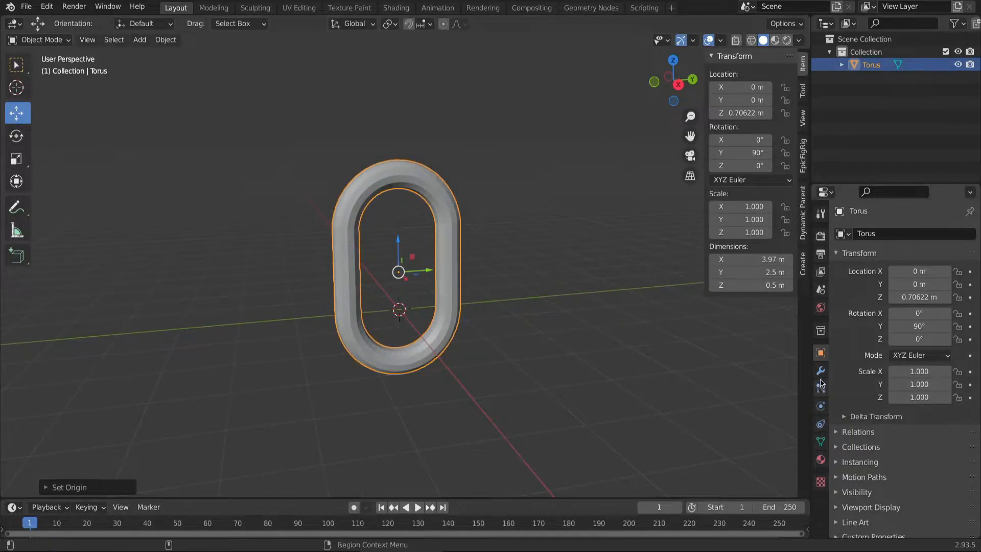
{"action": "left_click", "coordinate": [166, 39]}
{"action": "mouse_move", "coordinate": [203, 106]}
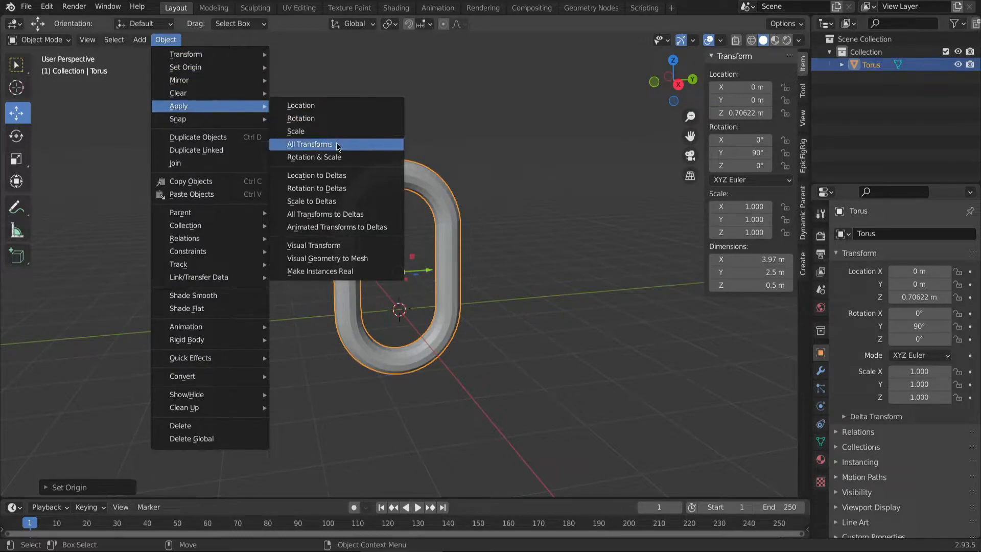
{"action": "left_click", "coordinate": [309, 144]}
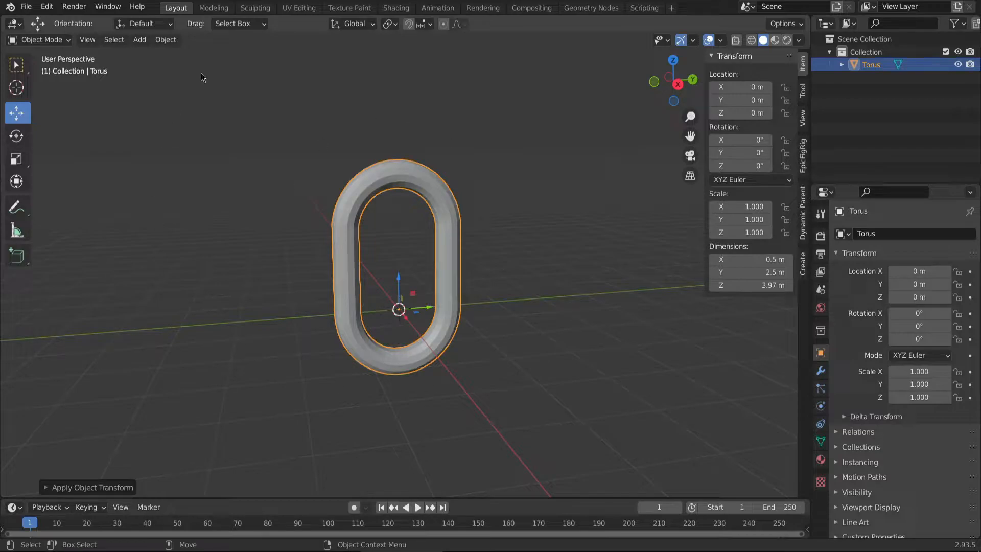
Set the link's origin back to the centre of its geometry
{"action": "left_click", "coordinate": [165, 40]}
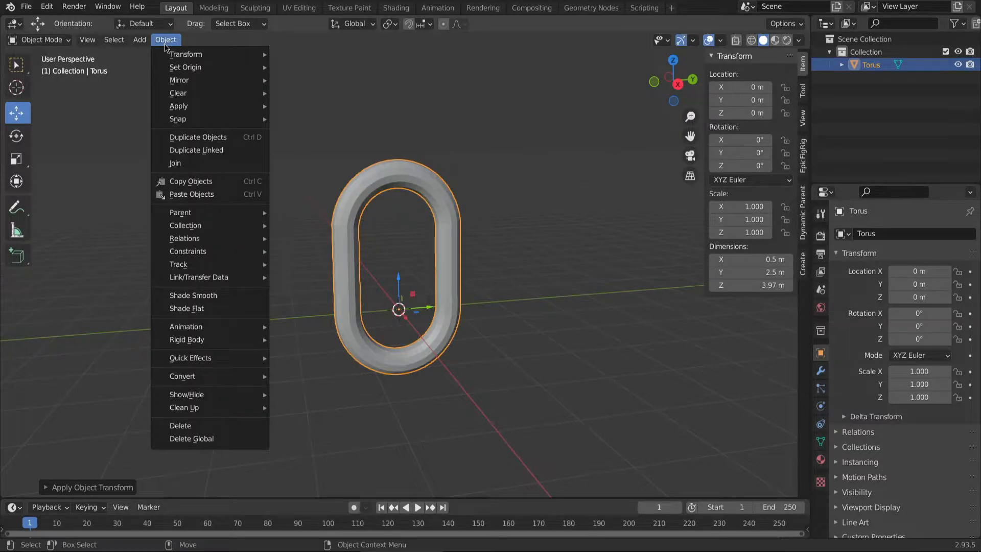
{"action": "mouse_move", "coordinate": [200, 108]}
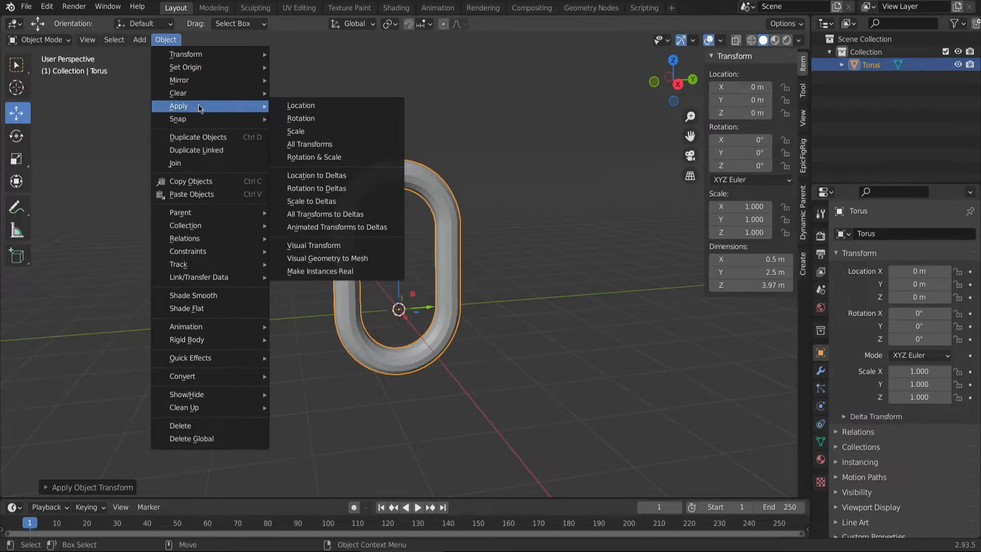
{"action": "mouse_move", "coordinate": [205, 66]}
{"action": "left_click", "coordinate": [292, 80]}
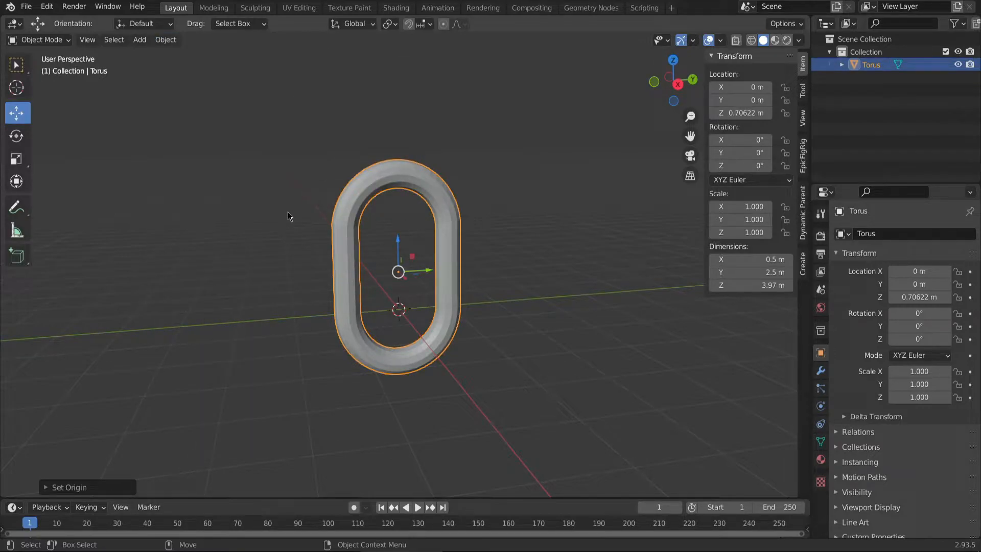
Add Rigid Body physics to the chain link
{"action": "mouse_move", "coordinate": [287, 213]}
{"action": "middle_mouse_down"}
{"action": "mouse_move", "coordinate": [295, 228]}
{"action": "mouse_move", "coordinate": [251, 226]}
{"action": "mouse_move", "coordinate": [278, 224]}
{"action": "middle_mouse_up"}
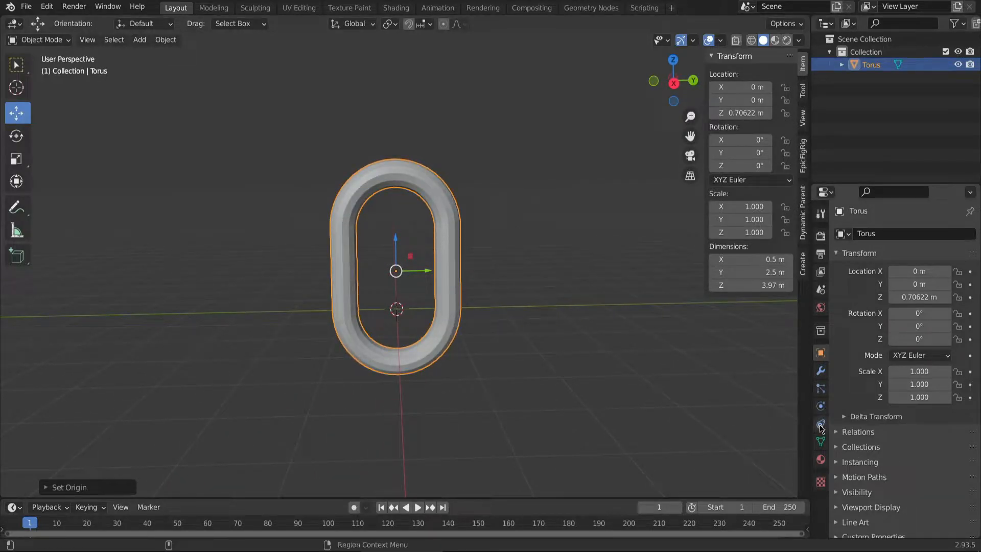
{"action": "left_click", "coordinate": [585, 353]}
{"action": "left_click", "coordinate": [443, 279]}
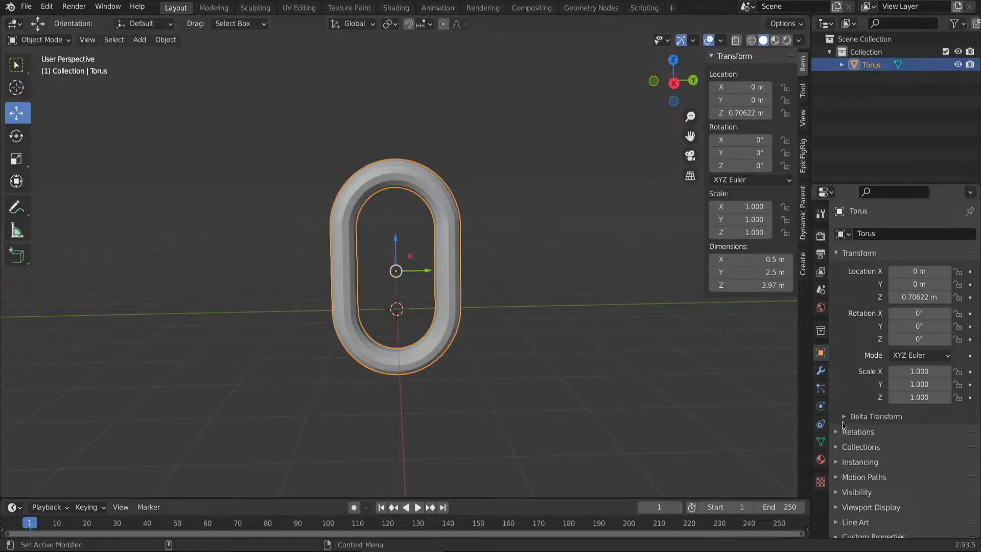
{"action": "left_click", "coordinate": [820, 407]}
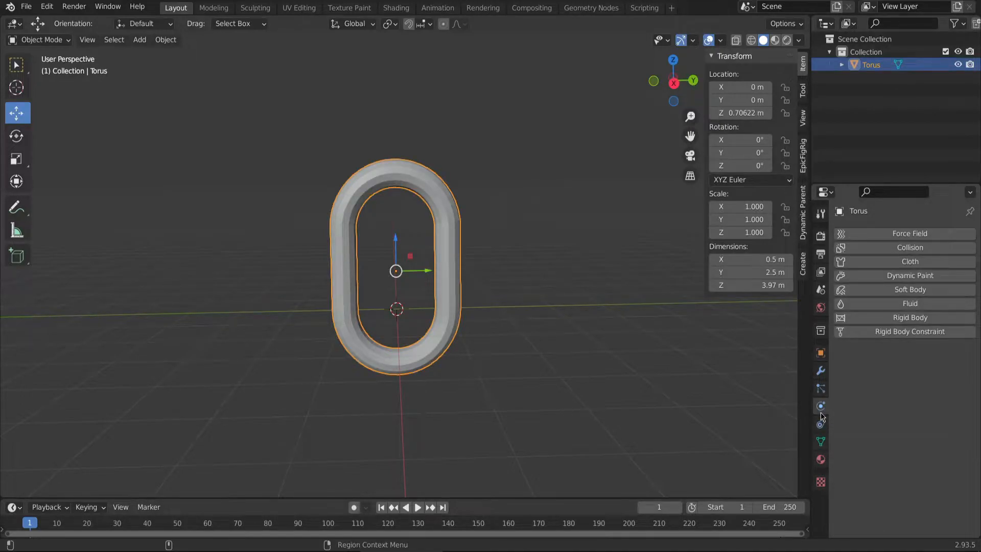
{"action": "left_click", "coordinate": [883, 316]}
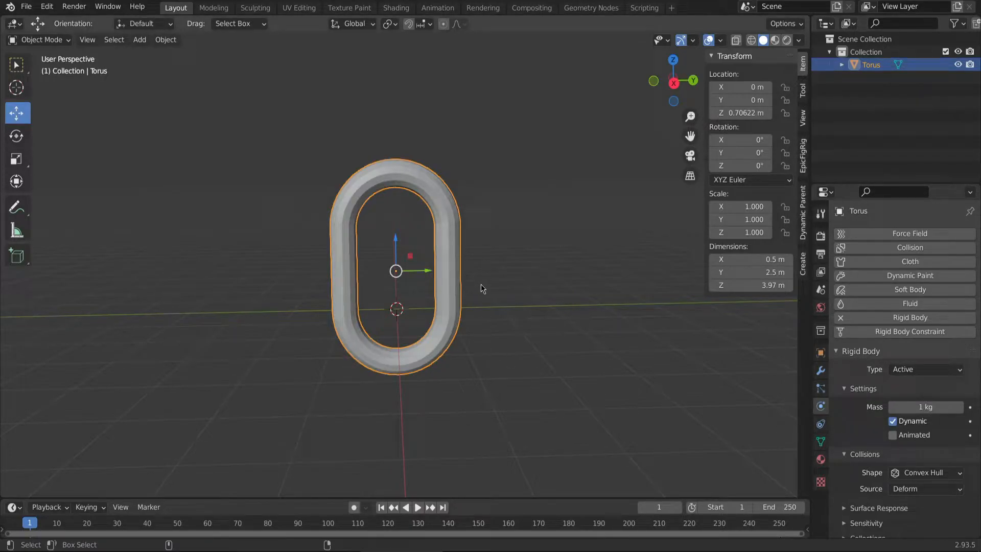
Save the scene as rg-1.blend in the Military Quarter folder
{"action": "key", "text": "ctrl+s"}
{"action": "left_click", "coordinate": [394, 447]}
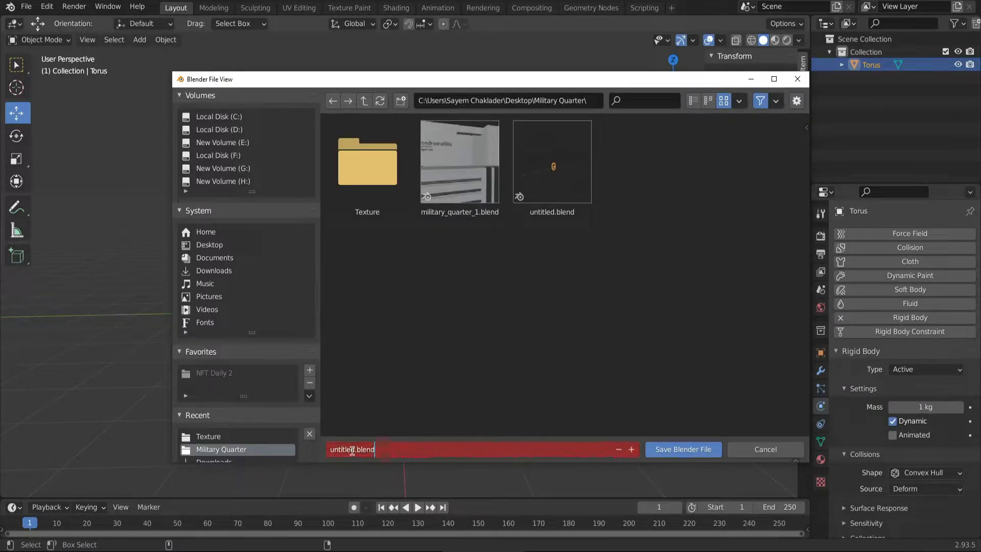
{"action": "type", "text": "g-1"}
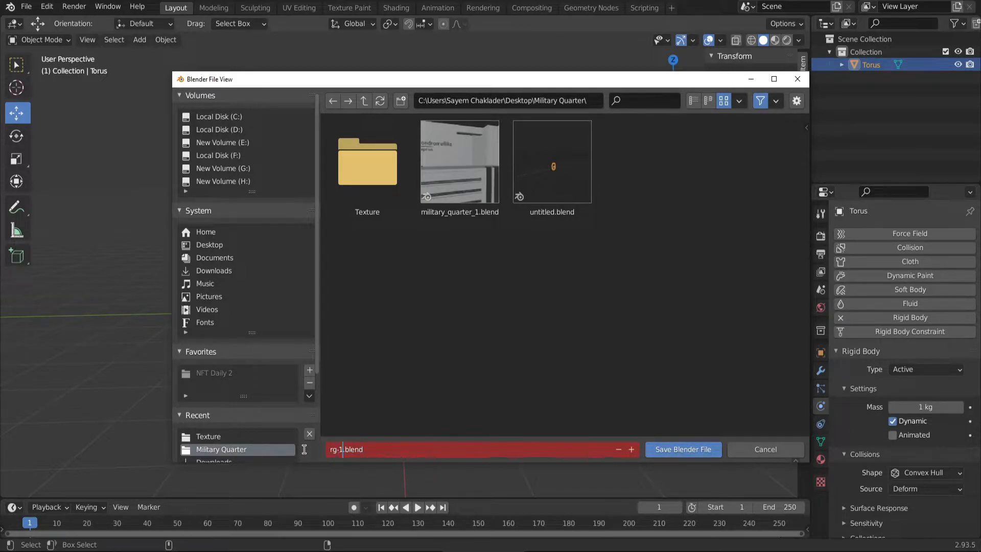
{"action": "key", "text": "Return"}
{"action": "left_click", "coordinate": [657, 448]}
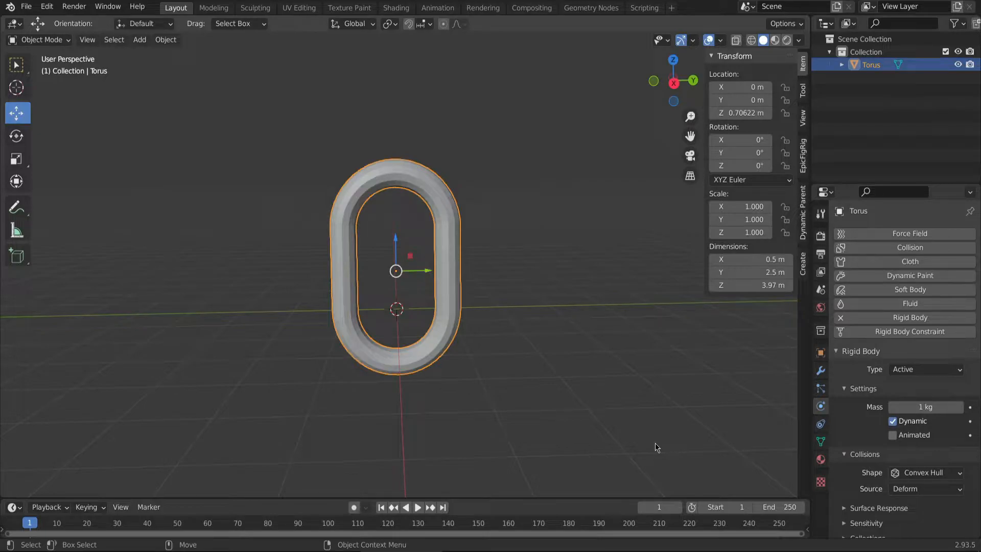
{"action": "middle_click_drag", "start_coordinate": [522, 386], "coordinate": [507, 325]}
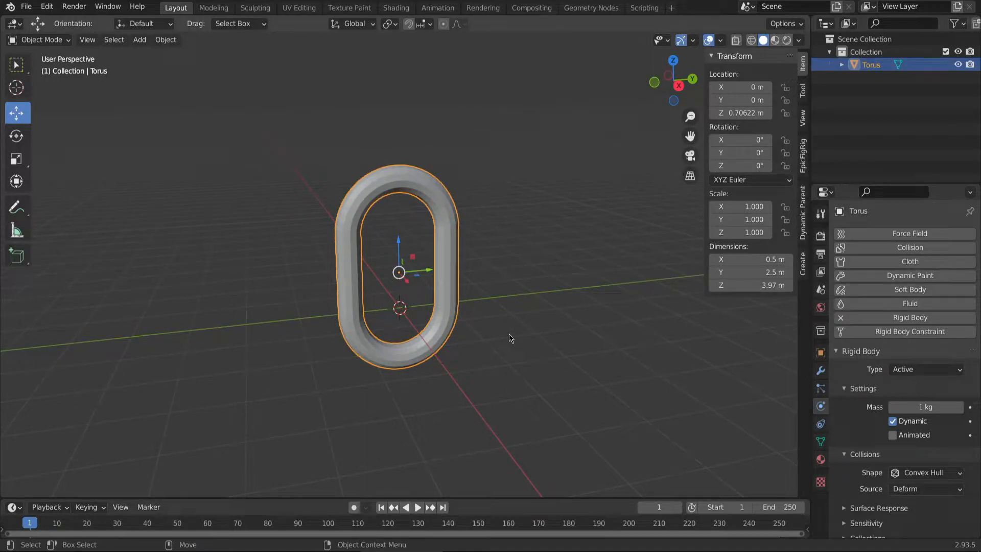
{"action": "left_click", "coordinate": [238, 551]}
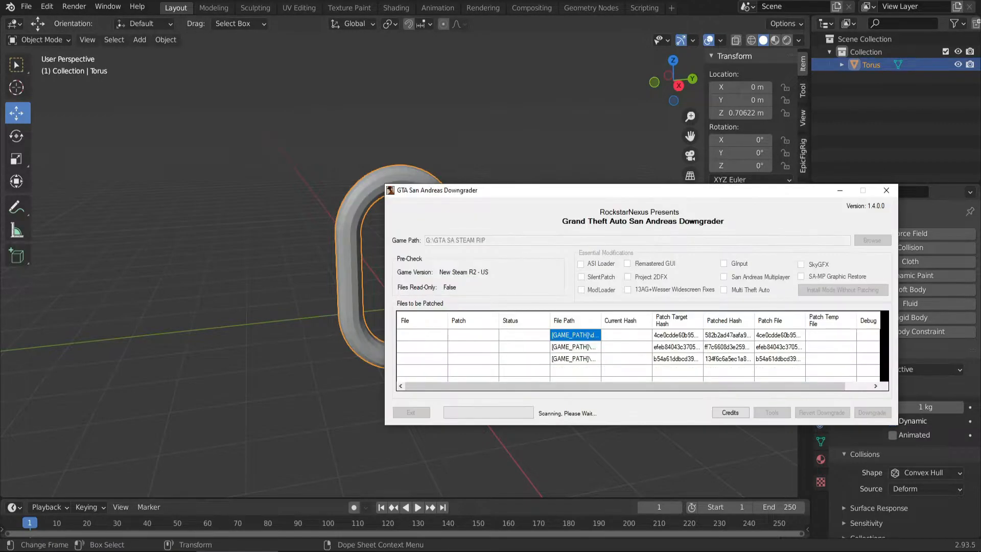
{"action": "left_click", "coordinate": [238, 551]}
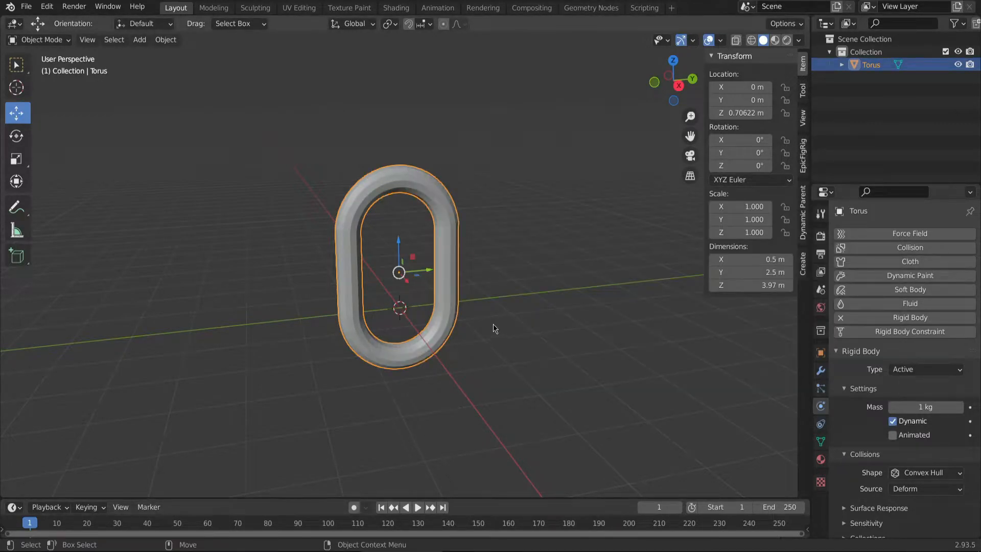
{"action": "middle_click_drag", "start_coordinate": [492, 329], "coordinate": [480, 305]}
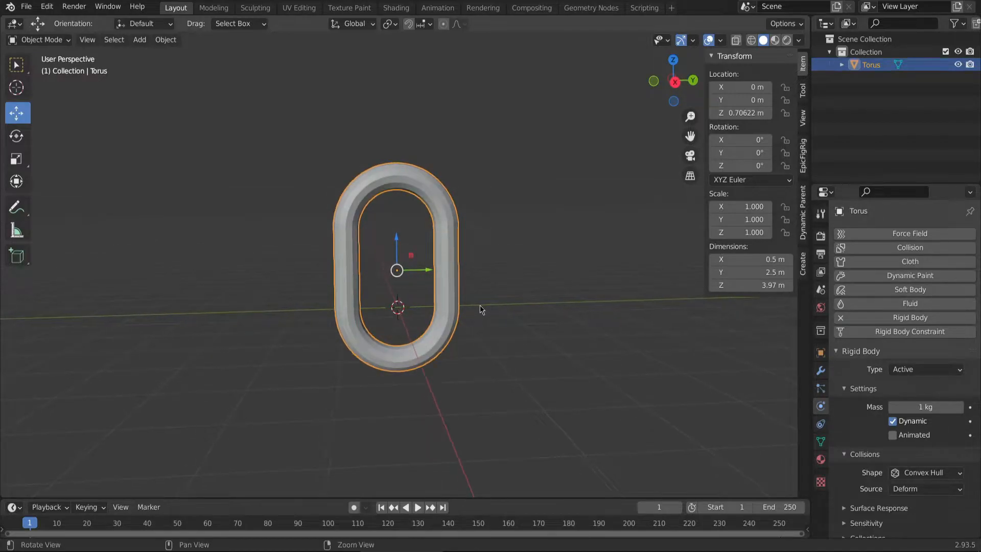
Set the chain link's rigid body mass to 0.5 kg
{"action": "left_click", "coordinate": [919, 407]}
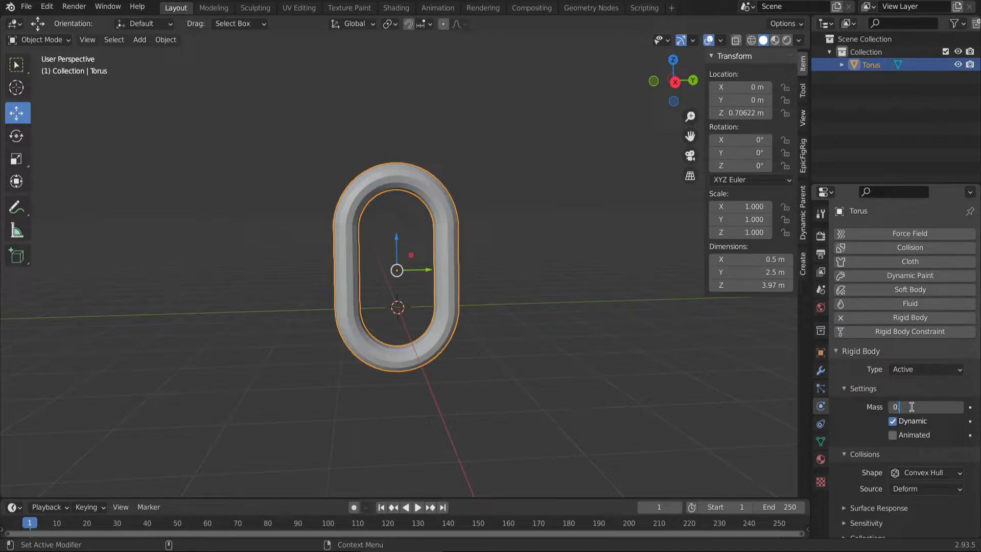
{"action": "key", "text": "Return"}
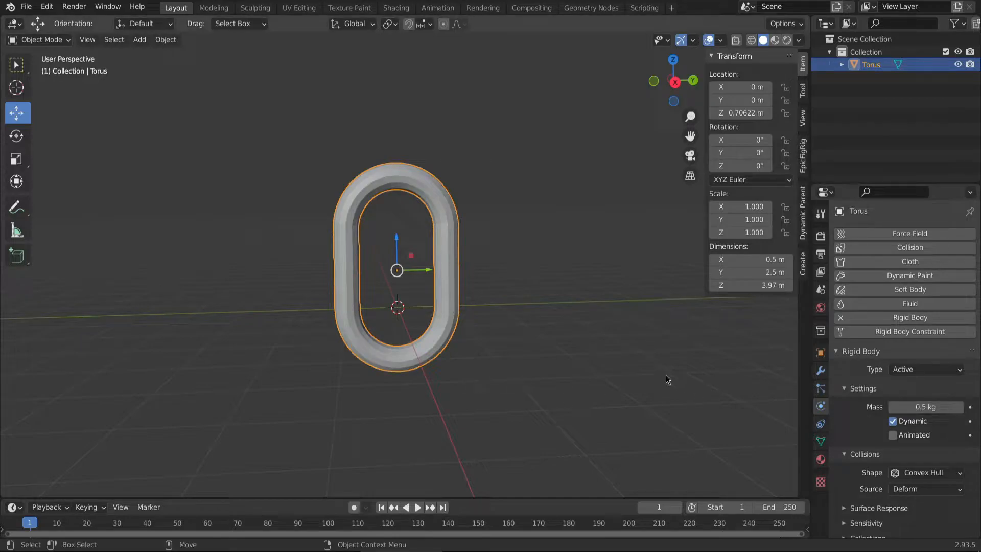
{"action": "double_click", "coordinate": [911, 407]}
Change the link's rigid body collision shape to Mesh and save the file
{"action": "middle_click_drag", "start_coordinate": [488, 299], "coordinate": [521, 305]}
{"action": "scroll", "coordinate": [504, 276], "scroll_direction": "down", "scroll_amount": 3}
{"action": "left_click", "coordinate": [464, 235]}
{"action": "key", "text": "a"}
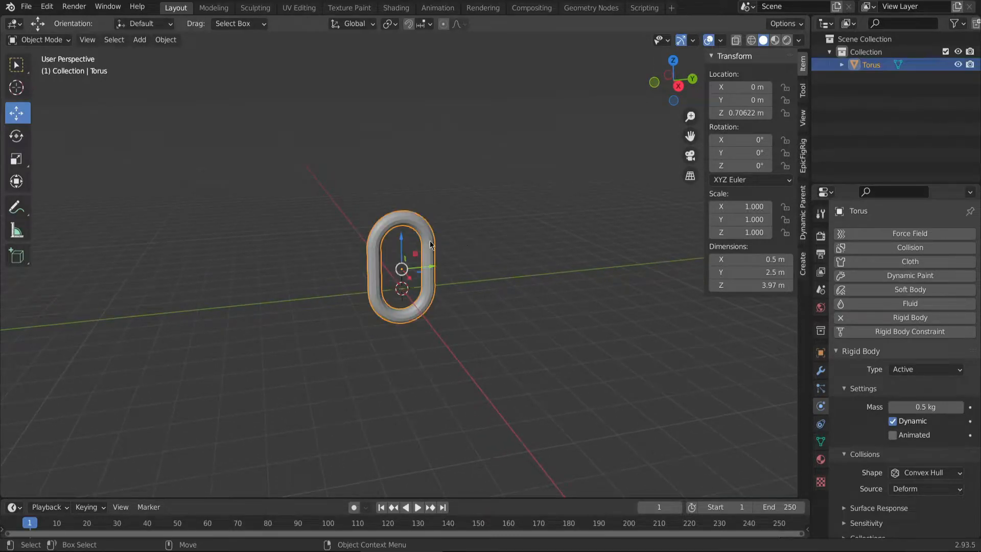
{"action": "left_click", "coordinate": [920, 473]}
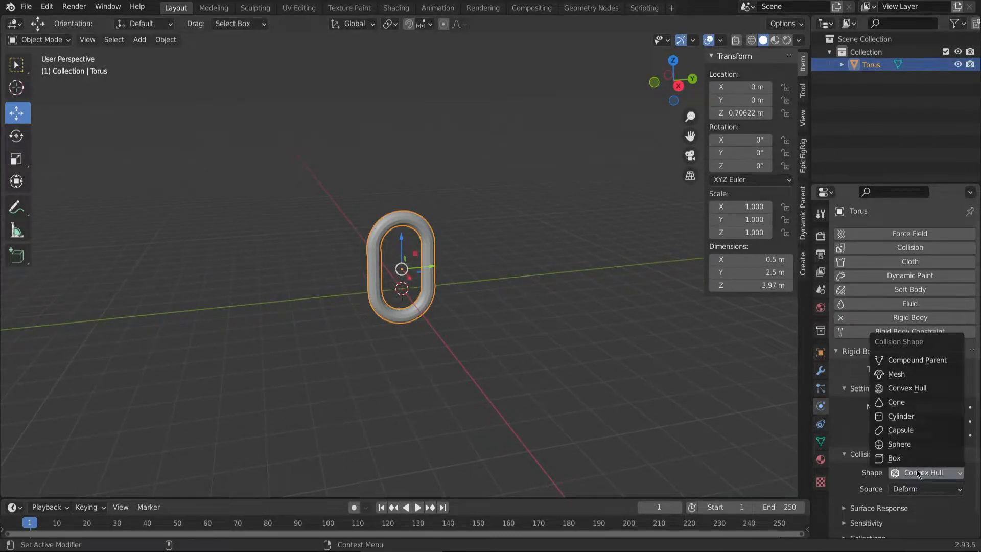
{"action": "left_click", "coordinate": [902, 376]}
{"action": "left_click", "coordinate": [480, 324]}
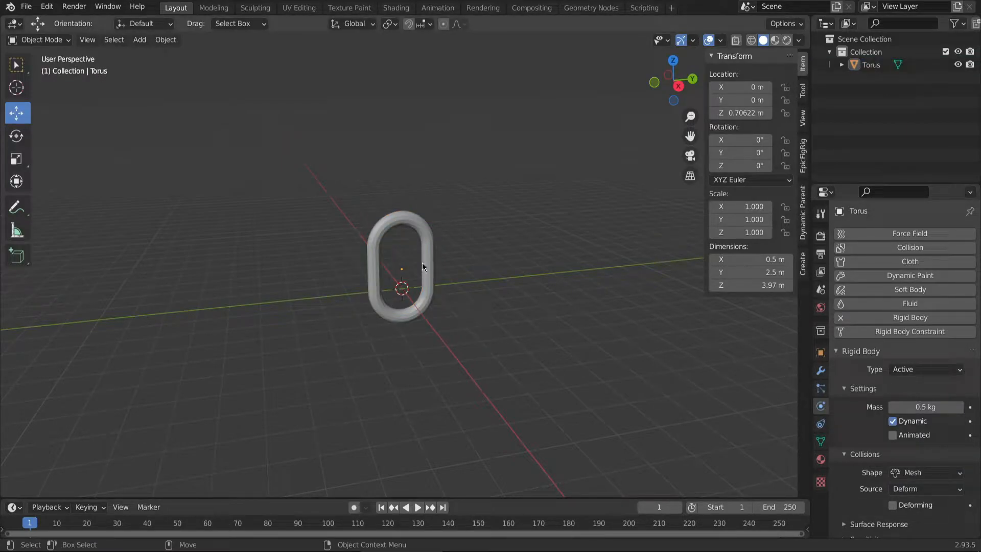
{"action": "left_click", "coordinate": [428, 248]}
{"action": "key", "text": "ctrl+s"}
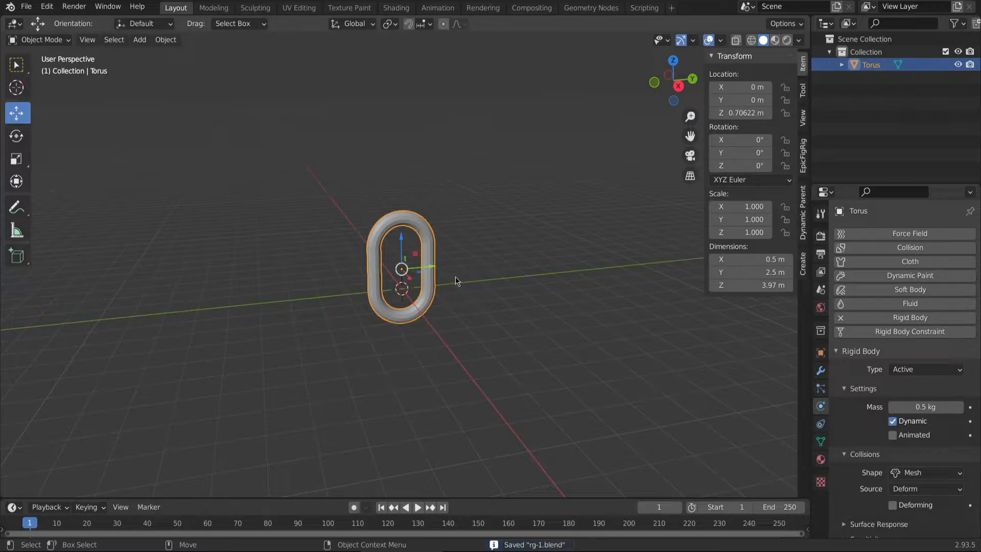
Duplicate the chain link and move the copy straight up to a Z location of about 3.39 m, overlapping the original's end
{"action": "key", "text": "shift+d"}
{"action": "key", "text": "Escape"}
{"action": "left_click_drag", "start_coordinate": [403, 242], "coordinate": [403, 157]}
Rotate the upper duplicated link to 90° about Z so it interlocks with the lower link
{"action": "key", "text": "r"}
{"action": "middle_click_drag", "start_coordinate": [447, 233], "coordinate": [465, 259]}
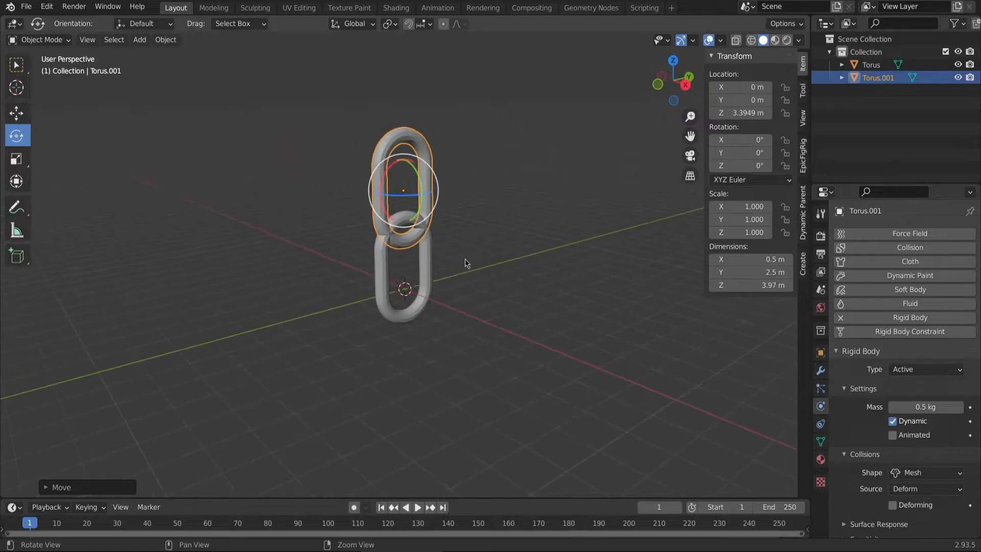
{"action": "scroll", "coordinate": [465, 258], "scroll_direction": "up", "scroll_amount": 4}
{"action": "middle_click_drag", "start_coordinate": [464, 198], "coordinate": [473, 262]}
{"action": "scroll", "coordinate": [474, 262], "scroll_direction": "down", "scroll_amount": 2}
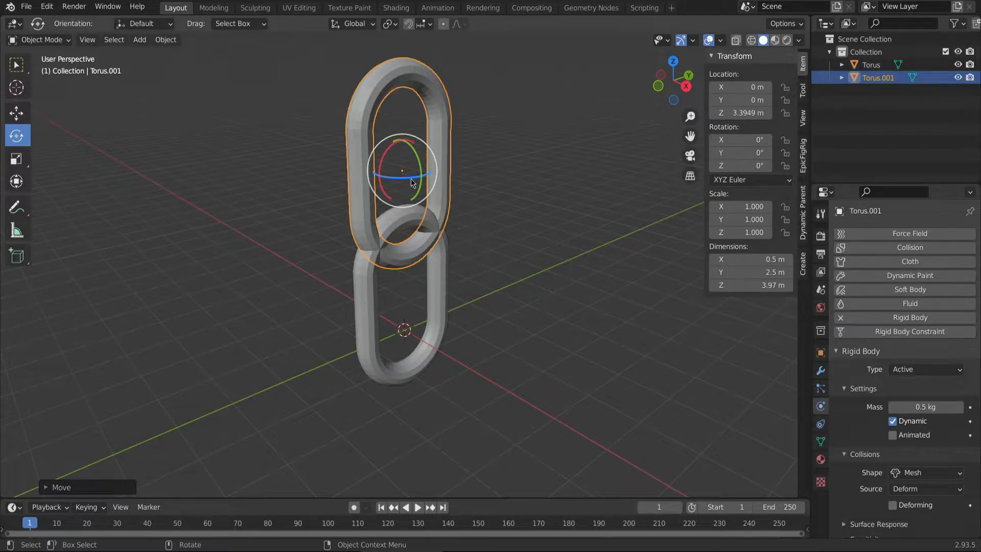
{"action": "left_click_drag", "start_coordinate": [403, 176], "coordinate": [395, 180]}
{"action": "left_click", "coordinate": [749, 165]}
{"action": "type", "text": "90"}
{"action": "key", "text": "Return"}
{"action": "middle_click_drag", "start_coordinate": [492, 244], "coordinate": [415, 264]}
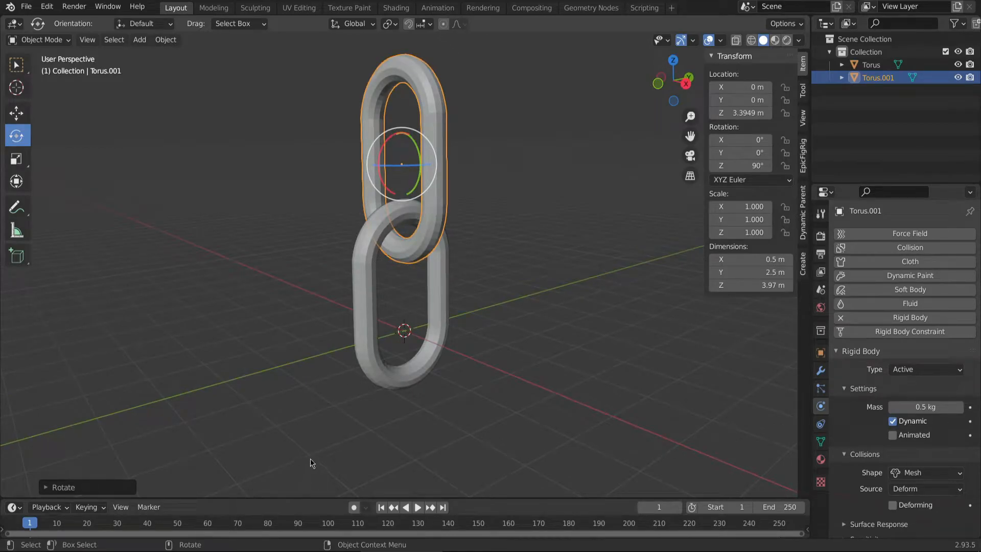
Play the physics simulation of the two links briefly and return the timeline to frame 0
{"action": "left_click", "coordinate": [417, 508]}
{"action": "left_click", "coordinate": [417, 507]}
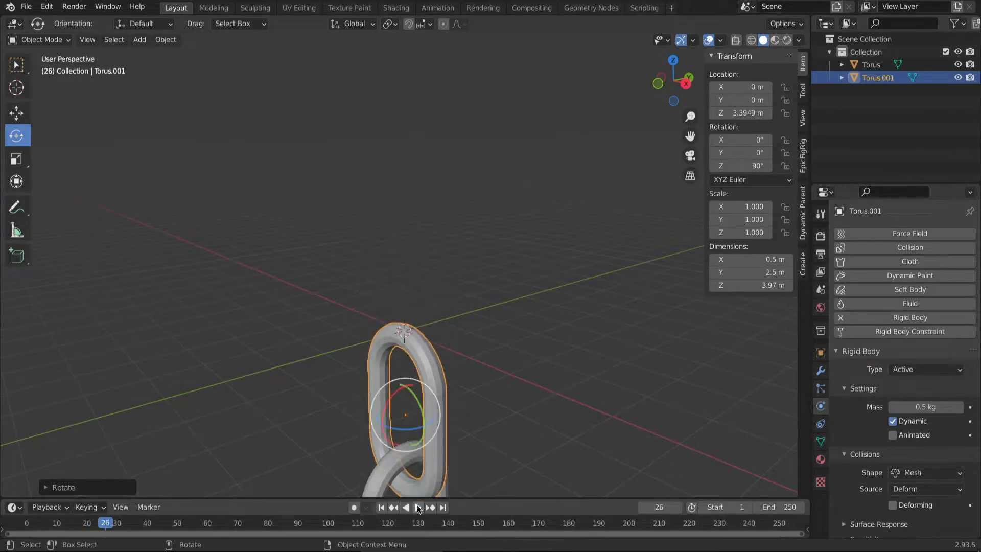
{"action": "left_click_drag", "start_coordinate": [122, 524], "coordinate": [14, 525]}
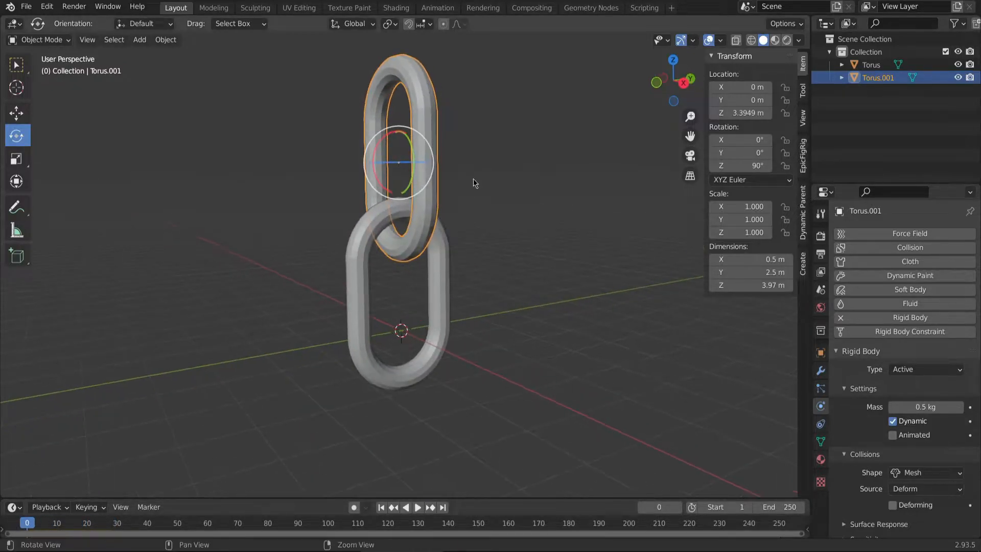
Select both interlocked links, duplicate them and move the copies up the Z axis, with the unrotated copy at about 5.97 m
{"action": "scroll", "coordinate": [471, 202], "scroll_direction": "down", "scroll_amount": 5}
{"action": "key", "text": "shift+space"}
{"action": "key", "text": "g"}
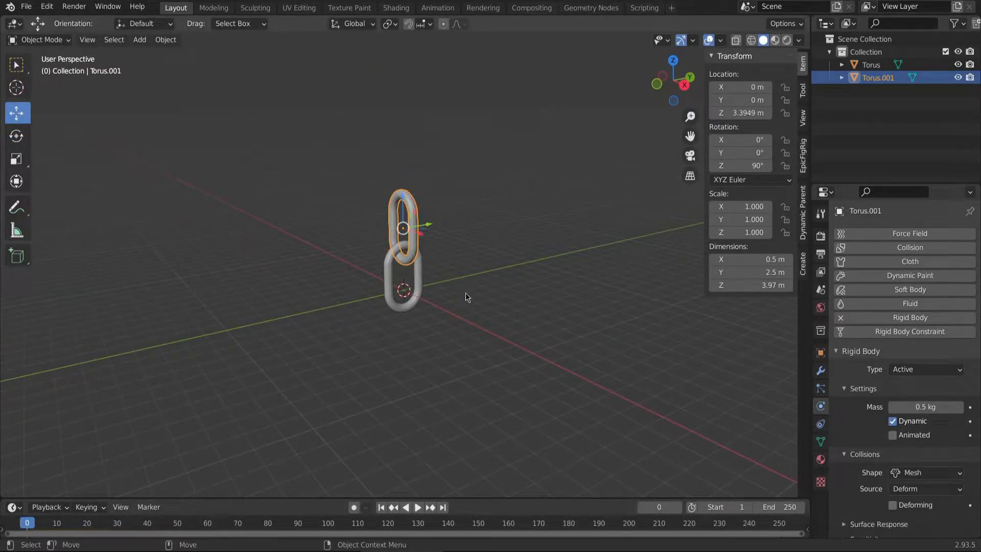
{"action": "left_click", "coordinate": [420, 283], "text": "shift"}
{"action": "middle_click_drag", "start_coordinate": [447, 289], "coordinate": [453, 320]}
{"action": "scroll", "coordinate": [459, 270], "scroll_direction": "down", "scroll_amount": 2}
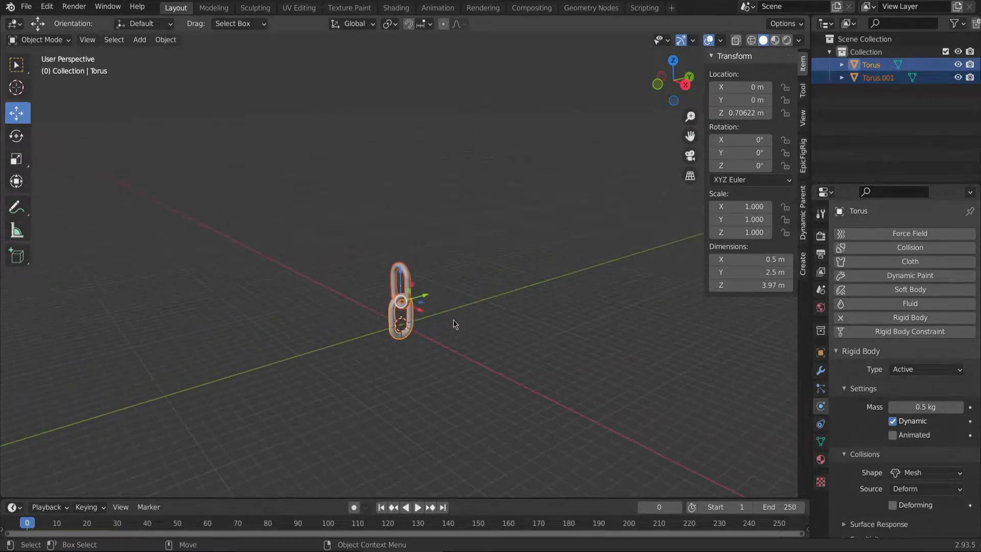
{"action": "key", "text": "shift+d"}
{"action": "key", "text": "Escape"}
{"action": "key", "text": "g"}
{"action": "key", "text": "z"}
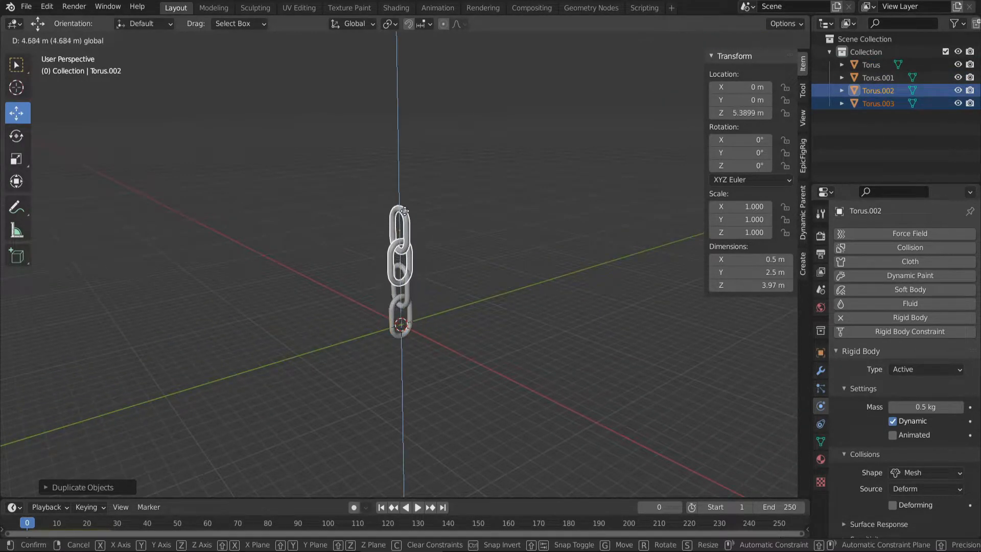
{"action": "left_click", "coordinate": [404, 206]}
Extend the chain upward with two more duplicated link pairs, placing the last pair's unrotated link at a Z location of about 16.45 m
{"action": "key", "text": "shift+d"}
{"action": "key", "text": "Escape"}
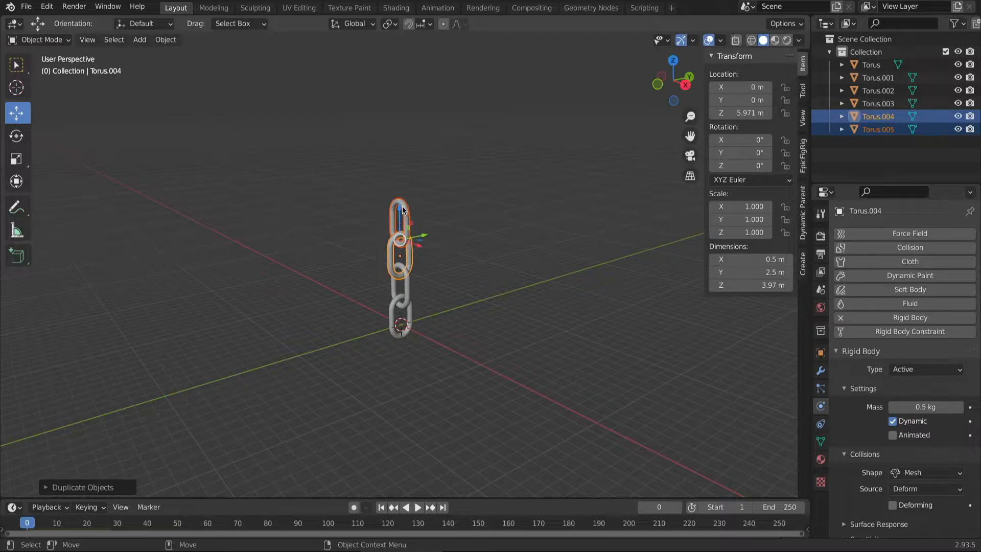
{"action": "key", "text": "g"}
{"action": "key", "text": "z"}
{"action": "left_click", "coordinate": [407, 142]}
{"action": "key", "text": "shift+d"}
{"action": "key", "text": "Escape"}
{"action": "key", "text": "g"}
{"action": "key", "text": "z"}
{"action": "left_click", "coordinate": [401, 70]}
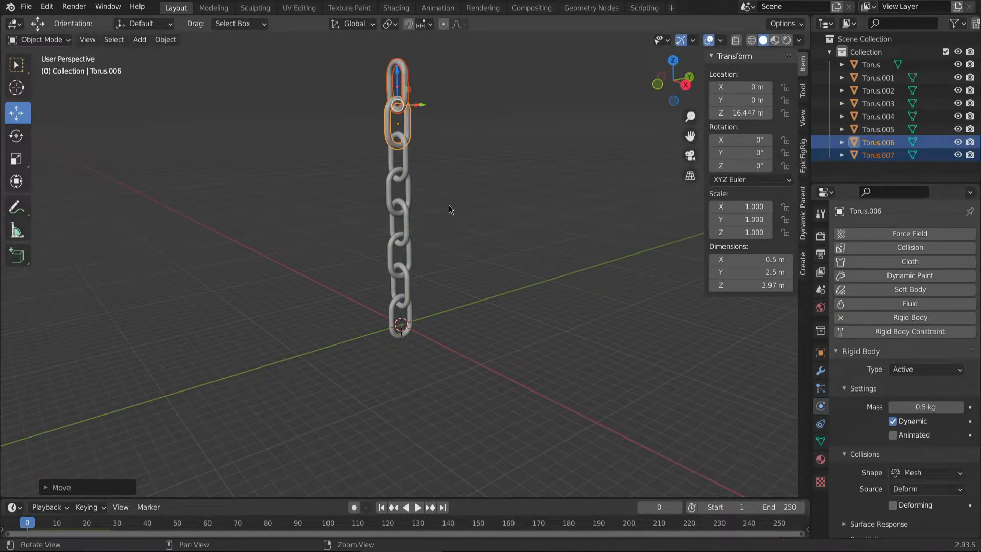
Duplicate the top link pair and move the copy up the Z axis, its unrotated link at about 21.64 m
{"action": "middle_click_drag", "start_coordinate": [455, 217], "coordinate": [431, 263]}
{"action": "key", "text": "shift+d"}
{"action": "key", "text": "Escape"}
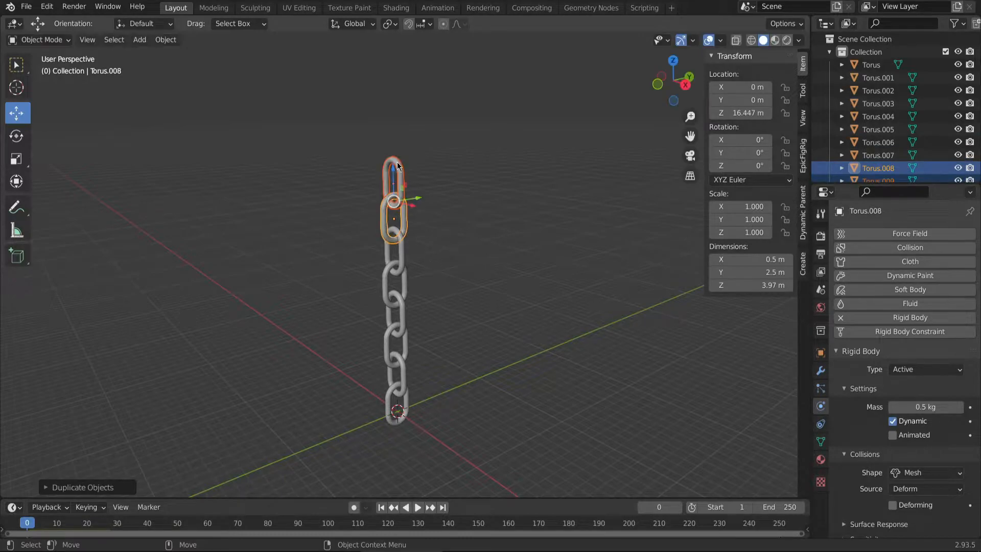
{"action": "key", "text": "g"}
{"action": "key", "text": "z"}
{"action": "left_click", "coordinate": [394, 93]}
Add another copy of the top link pair above the chain, its unrotated link at a Z location of about 26.89 m
{"action": "middle_click_drag", "start_coordinate": [429, 214], "coordinate": [433, 256]}
{"action": "key", "text": "shift+d"}
{"action": "key", "text": "Escape"}
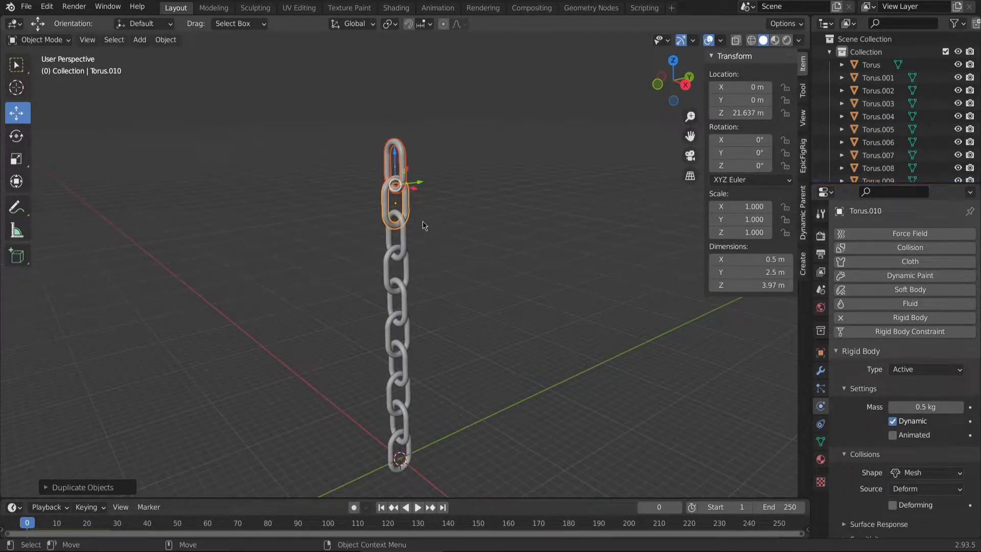
{"action": "key", "text": "g"}
{"action": "key", "text": "z"}
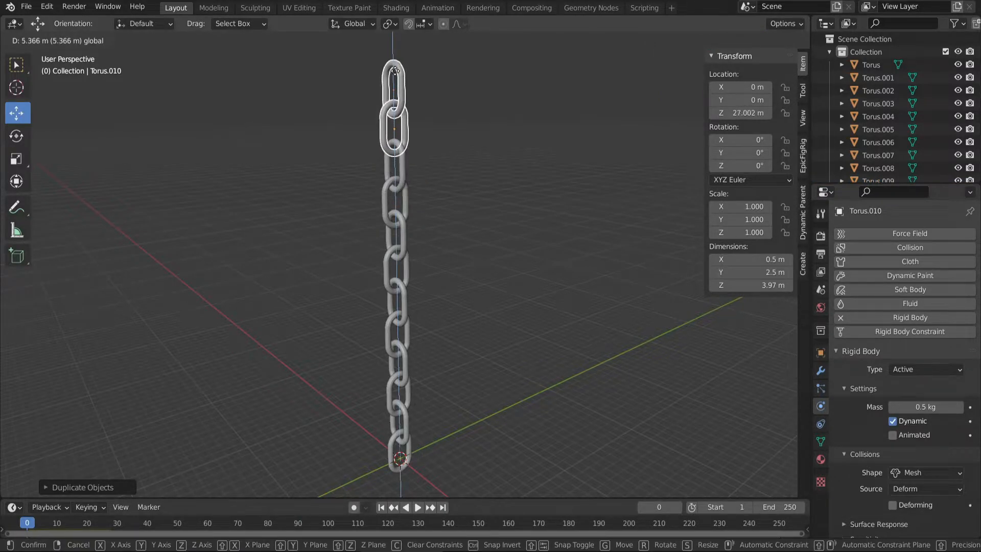
{"action": "left_click", "coordinate": [395, 73]}
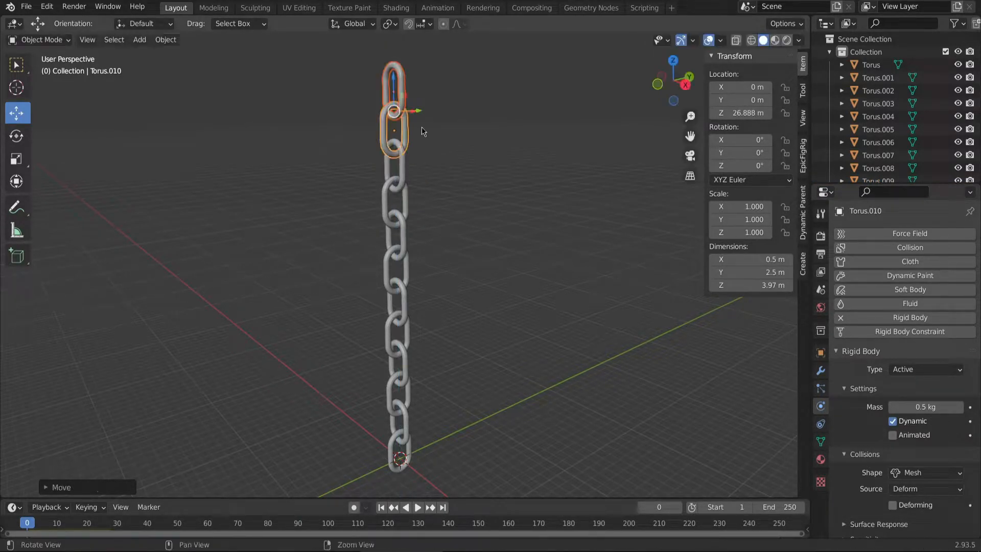
Duplicate the uppermost link pair once more and raise it to interlock, with its unrotated link at about 31.95 m in Z
{"action": "middle_click_drag", "start_coordinate": [409, 104], "coordinate": [440, 181]}
{"action": "scroll", "coordinate": [440, 242], "scroll_direction": "down", "scroll_amount": 4}
{"action": "mouse_move", "coordinate": [441, 242]}
{"action": "middle_mouse_down"}
{"action": "mouse_move", "coordinate": [437, 251]}
{"action": "mouse_move", "coordinate": [448, 252]}
{"action": "middle_mouse_up"}
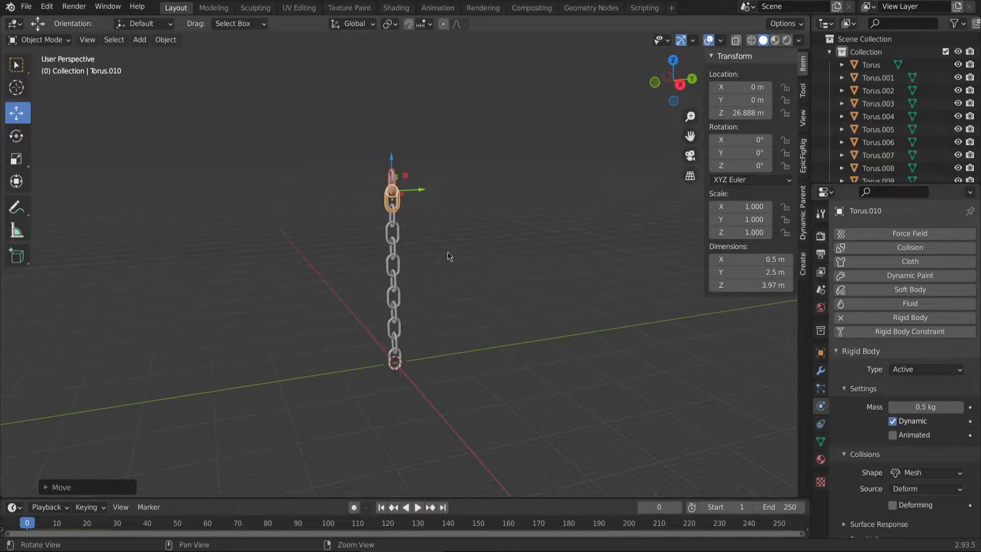
{"action": "key", "text": "shift+d"}
{"action": "key", "text": "b"}
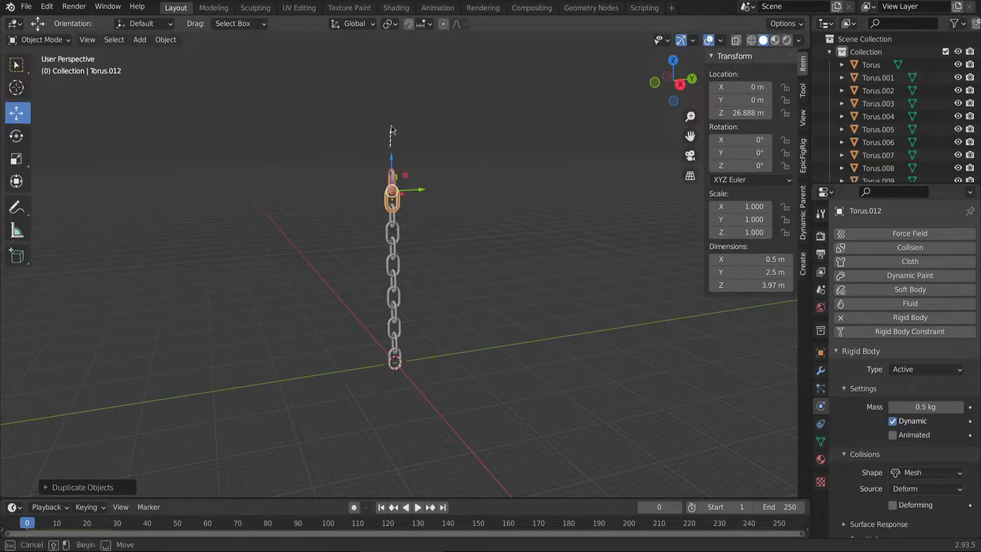
{"action": "left_click_drag", "start_coordinate": [391, 115], "coordinate": [399, 112]}
{"action": "left_click_drag", "start_coordinate": [396, 157], "coordinate": [398, 122]}
{"action": "middle_click_drag", "start_coordinate": [372, 186], "coordinate": [436, 226]}
{"action": "scroll", "coordinate": [443, 173], "scroll_direction": "up", "scroll_amount": 4}
{"action": "scroll", "coordinate": [448, 191], "scroll_direction": "down", "scroll_amount": 2}
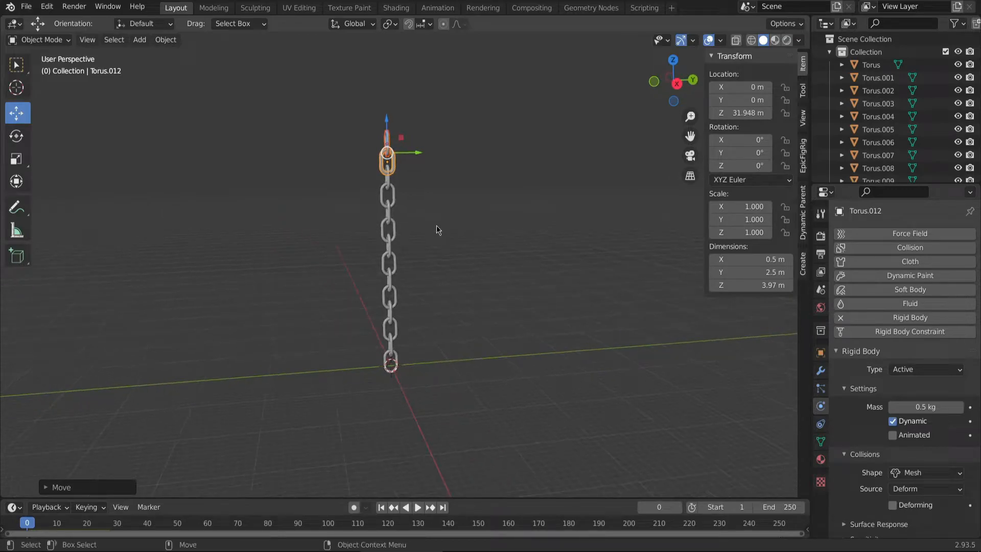
Select all chain links and raise the whole chain until its second link from the top is at about 56.89 m in Z
{"action": "left_click", "coordinate": [437, 225]}
{"action": "left_click_drag", "start_coordinate": [307, 104], "coordinate": [477, 389]}
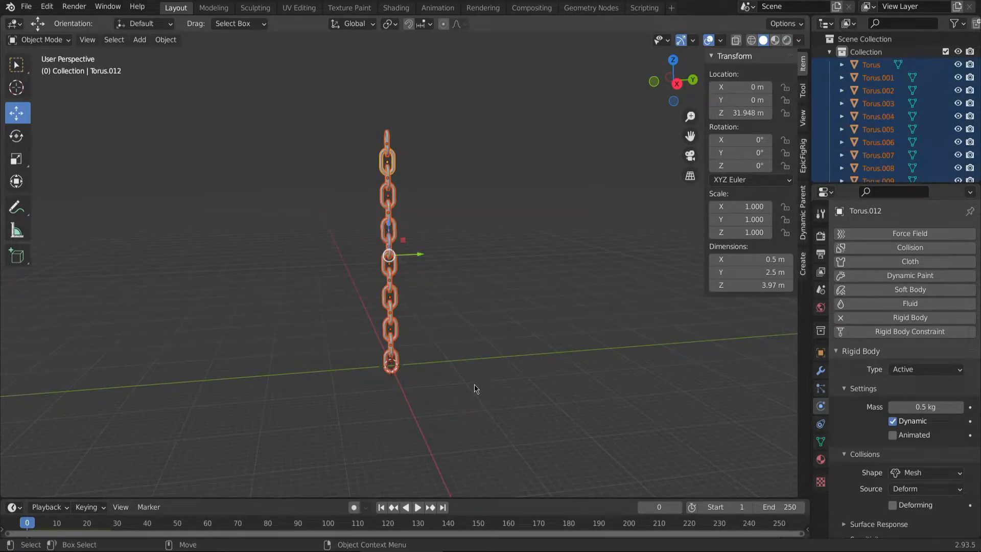
{"action": "middle_click_drag", "start_coordinate": [390, 229], "coordinate": [430, 264]}
{"action": "left_click", "coordinate": [431, 276]}
{"action": "left_click_drag", "start_coordinate": [342, 147], "coordinate": [463, 366]}
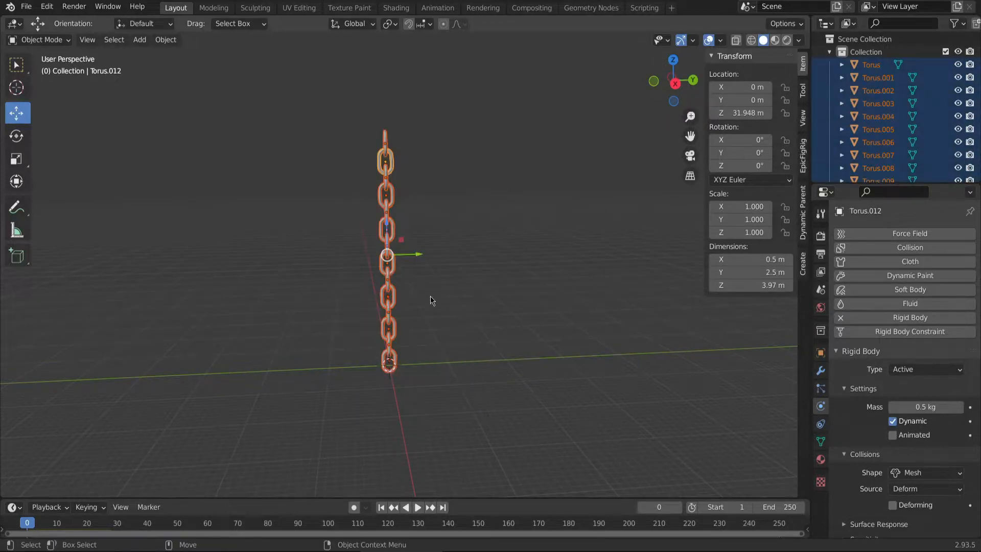
{"action": "left_click_drag", "start_coordinate": [387, 228], "coordinate": [387, 149]}
{"action": "left_click_drag", "start_coordinate": [481, 199], "coordinate": [464, 196], "text": "alt"}
{"action": "right_click_drag", "start_coordinate": [464, 197], "coordinate": [473, 235], "text": "alt"}
{"action": "middle_click_drag", "start_coordinate": [472, 238], "coordinate": [427, 340]}
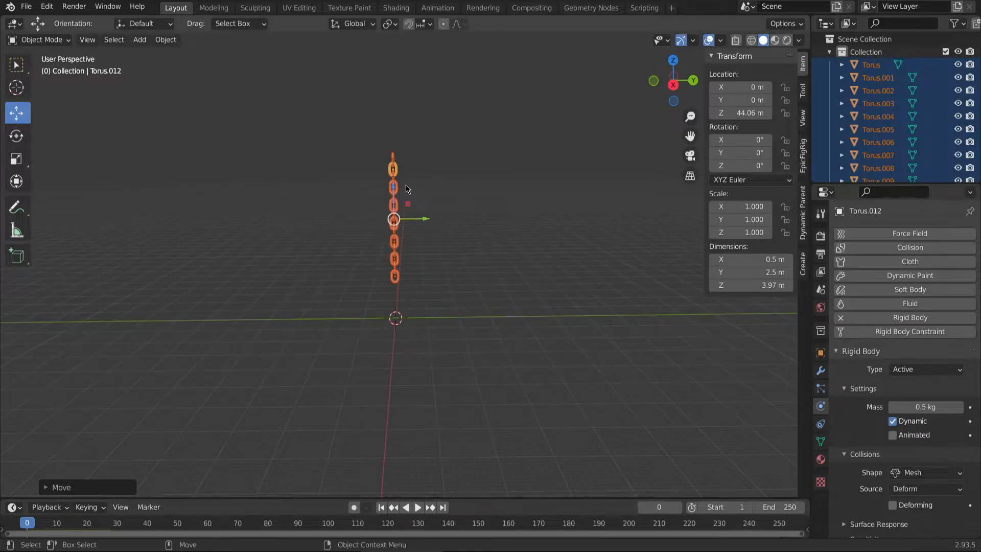
{"action": "left_click_drag", "start_coordinate": [392, 188], "coordinate": [393, 141]}
{"action": "middle_click_drag", "start_coordinate": [435, 168], "coordinate": [461, 211]}
{"action": "left_click", "coordinate": [445, 159]}
Select the topmost chain link and set its rigid body type to Passive
{"action": "scroll", "coordinate": [428, 203], "scroll_direction": "up", "scroll_amount": 5}
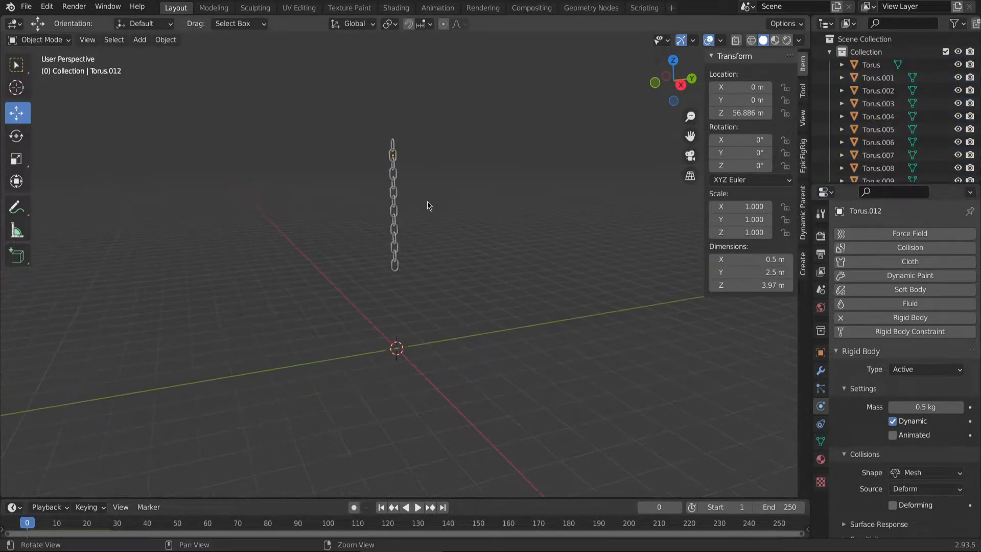
{"action": "middle_click_drag", "start_coordinate": [422, 153], "coordinate": [426, 255], "text": "alt"}
{"action": "scroll", "coordinate": [427, 255], "scroll_direction": "down", "scroll_amount": 1}
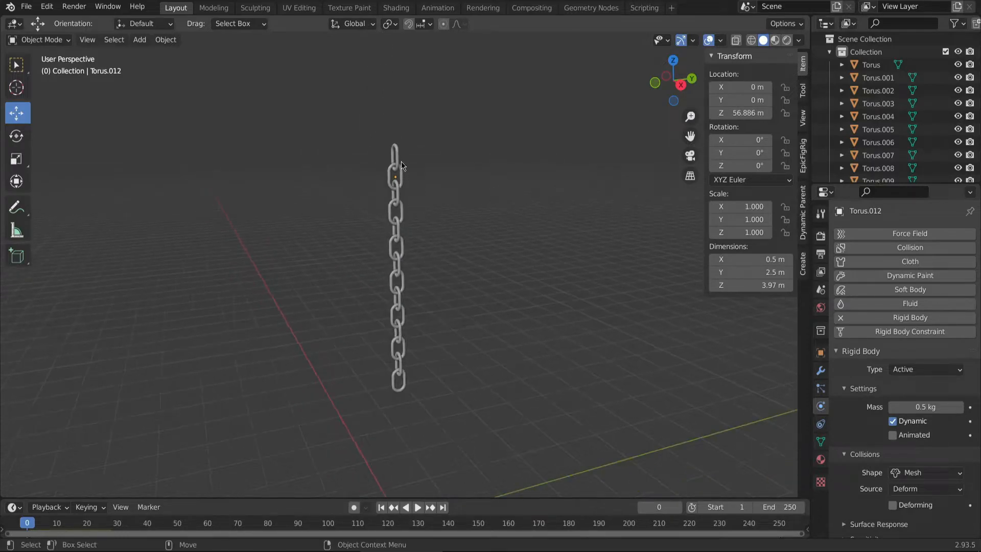
{"action": "scroll", "coordinate": [419, 174], "scroll_direction": "up", "scroll_amount": 1}
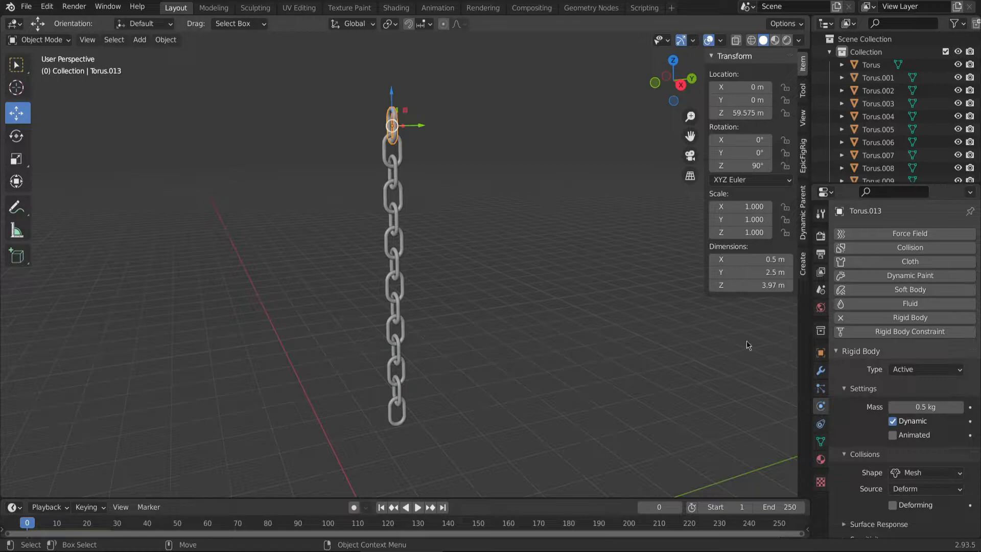
{"action": "left_click", "coordinate": [940, 372]}
{"action": "left_click", "coordinate": [915, 398]}
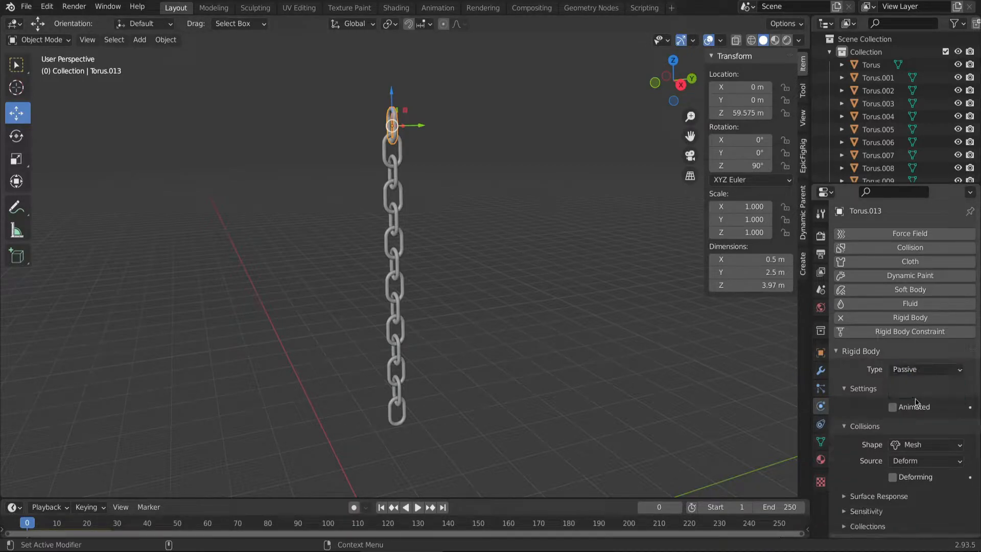
{"action": "left_click", "coordinate": [469, 289]}
{"action": "middle_click_drag", "start_coordinate": [469, 288], "coordinate": [446, 233]}
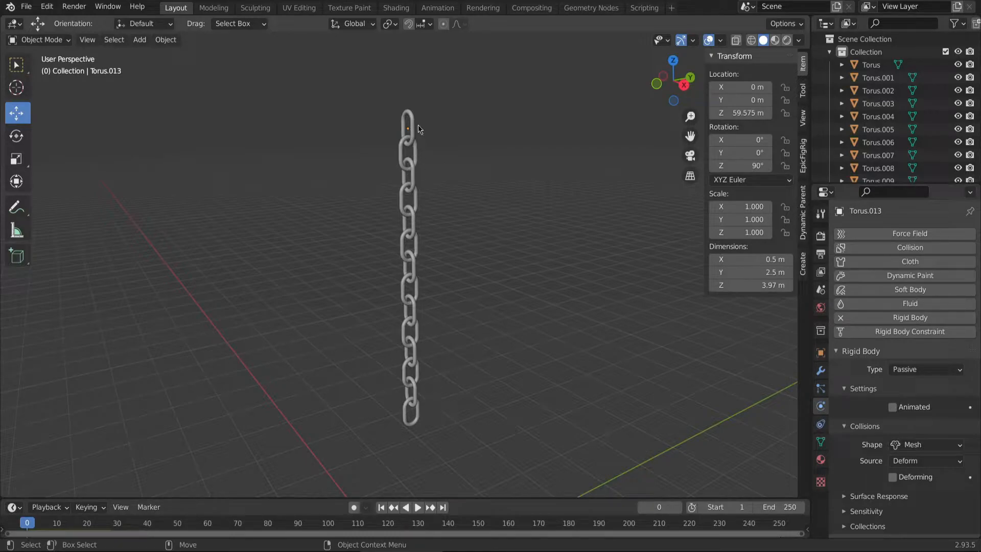
Play the simulation to check how the chain hangs from its passive top link, and return to frame 0
{"action": "left_click", "coordinate": [479, 174]}
{"action": "middle_click_drag", "start_coordinate": [479, 174], "coordinate": [479, 233]}
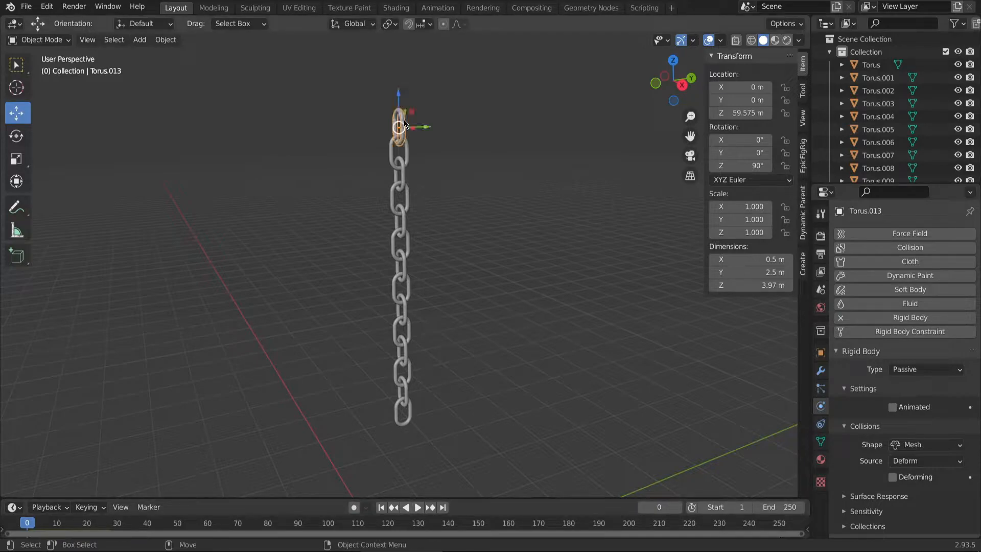
{"action": "left_click", "coordinate": [404, 200]}
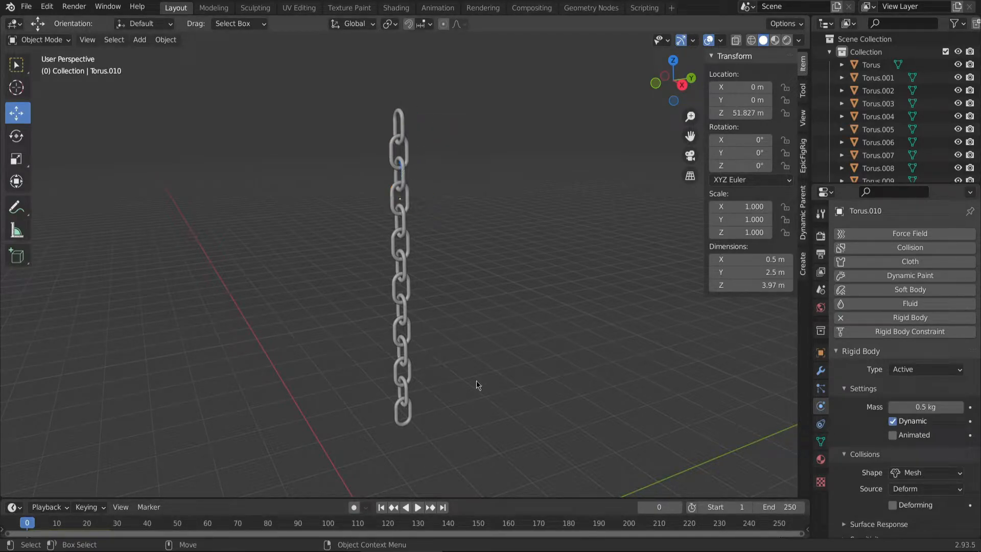
{"action": "left_click", "coordinate": [418, 507]}
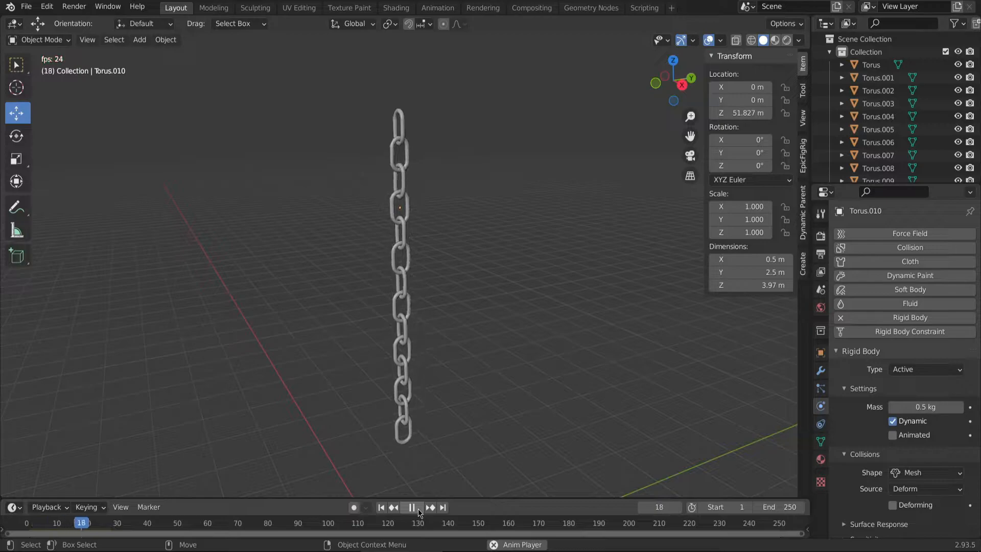
{"action": "mouse_move", "coordinate": [483, 405]}
{"action": "middle_mouse_down"}
{"action": "mouse_move", "coordinate": [429, 398]}
{"action": "mouse_move", "coordinate": [471, 391]}
{"action": "middle_mouse_up"}
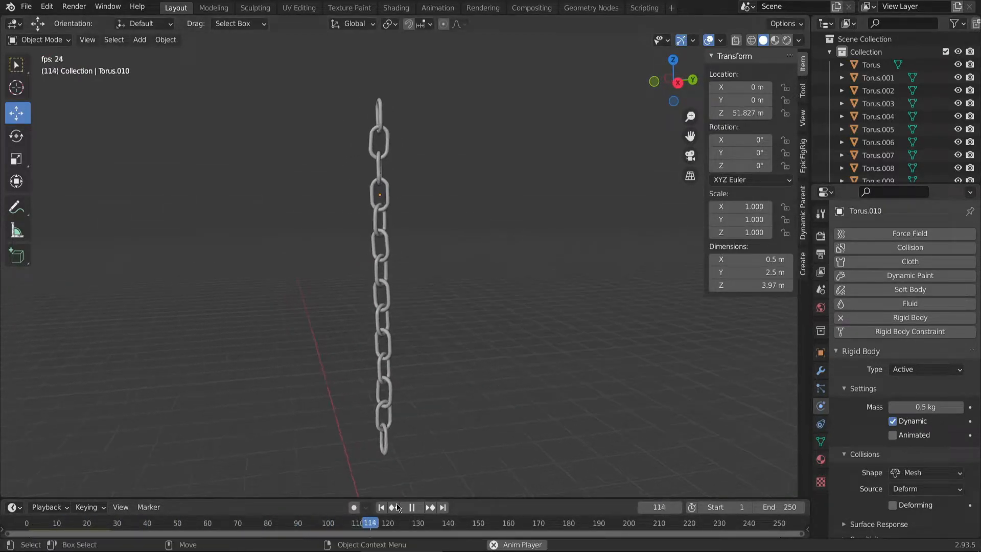
{"action": "left_click", "coordinate": [412, 507]}
{"action": "left_click_drag", "start_coordinate": [407, 523], "coordinate": [9, 537]}
{"action": "scroll", "coordinate": [272, 256], "scroll_direction": "down", "scroll_amount": 2}
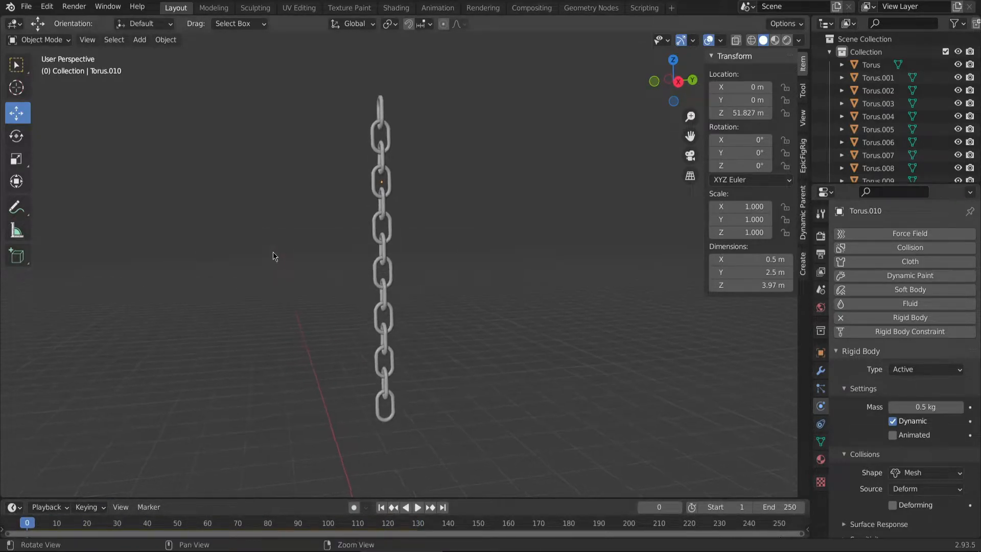
Set the rigid body mass of the second link from the top to 2 kg
{"action": "mouse_move", "coordinate": [290, 227]}
{"action": "middle_mouse_down", "text": "ctrl"}
{"action": "mouse_move", "coordinate": [298, 243]}
{"action": "mouse_move", "coordinate": [284, 227]}
{"action": "middle_mouse_up", "text": "ctrl"}
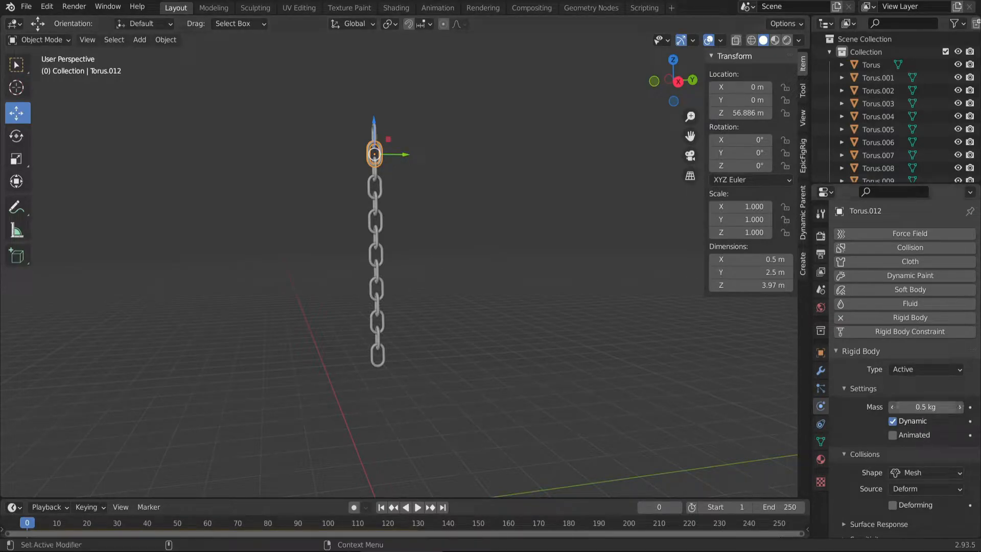
{"action": "left_click", "coordinate": [925, 407]}
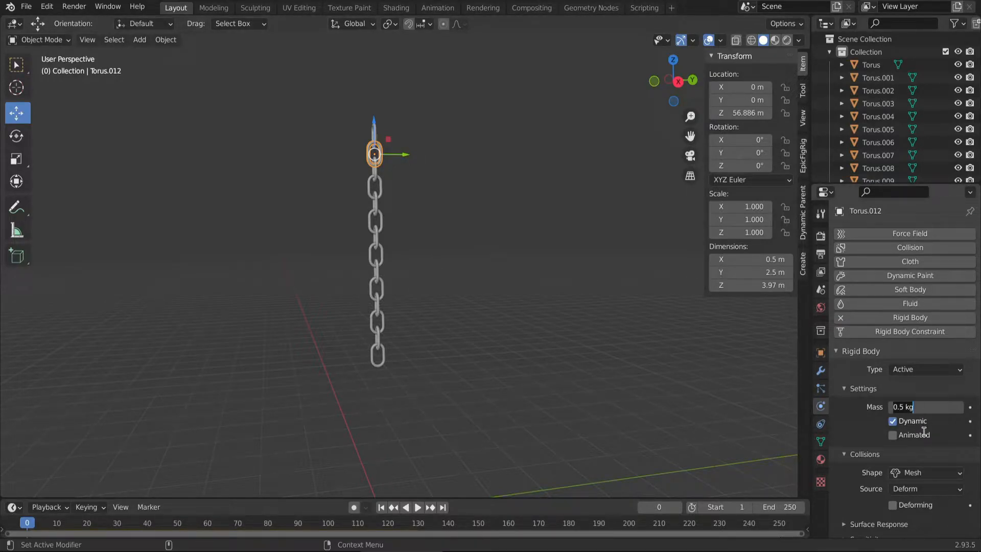
{"action": "left_click", "coordinate": [454, 291]}
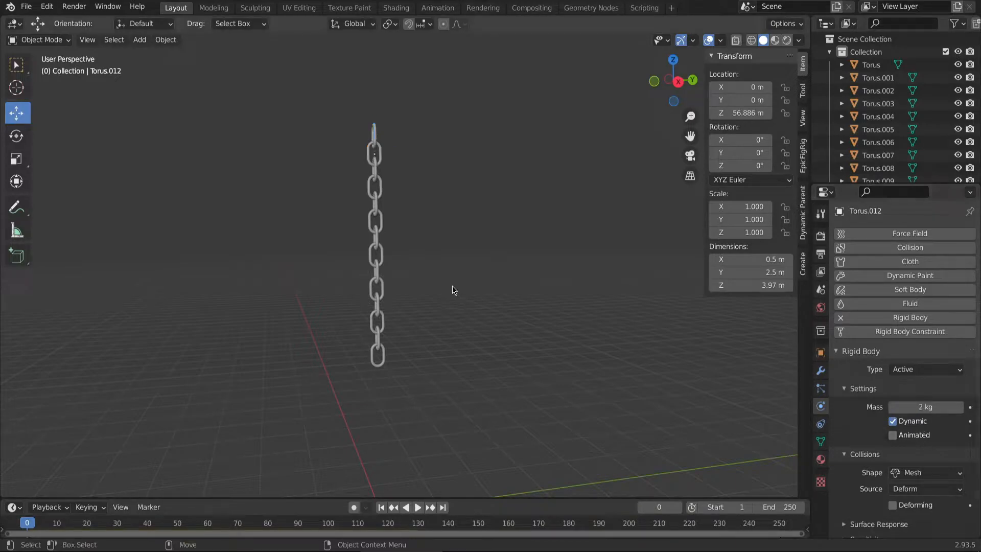
Enter Edit Mode on the bottom chain link and add a UV sphere to its mesh
{"action": "middle_click_drag", "start_coordinate": [399, 285], "coordinate": [385, 333]}
{"action": "left_click", "coordinate": [372, 360]}
{"action": "scroll", "coordinate": [385, 337], "scroll_direction": "up", "scroll_amount": 5}
{"action": "left_click", "coordinate": [39, 39]}
{"action": "left_click", "coordinate": [45, 69]}
{"action": "middle_click_drag", "start_coordinate": [324, 363], "coordinate": [342, 322], "text": "shift"}
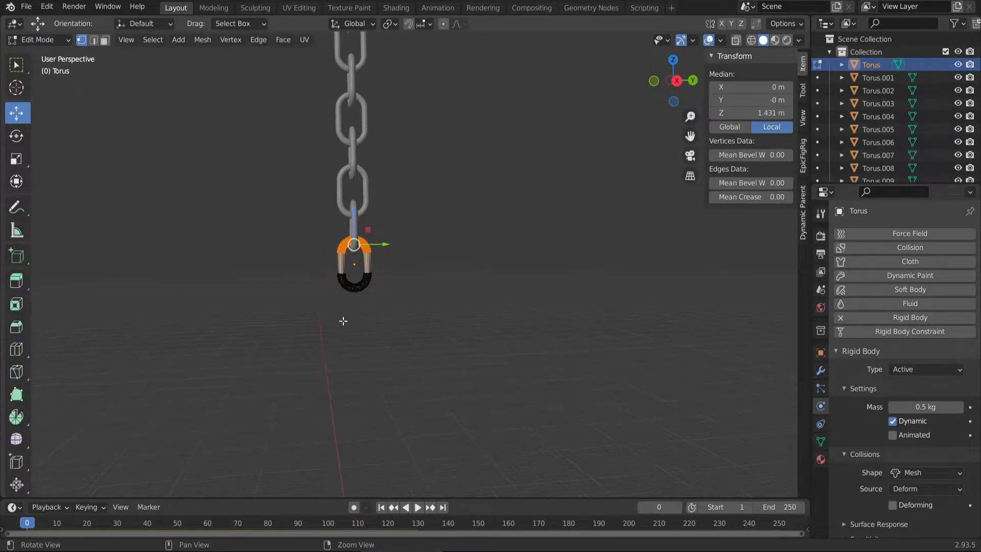
{"action": "left_click", "coordinate": [180, 40]}
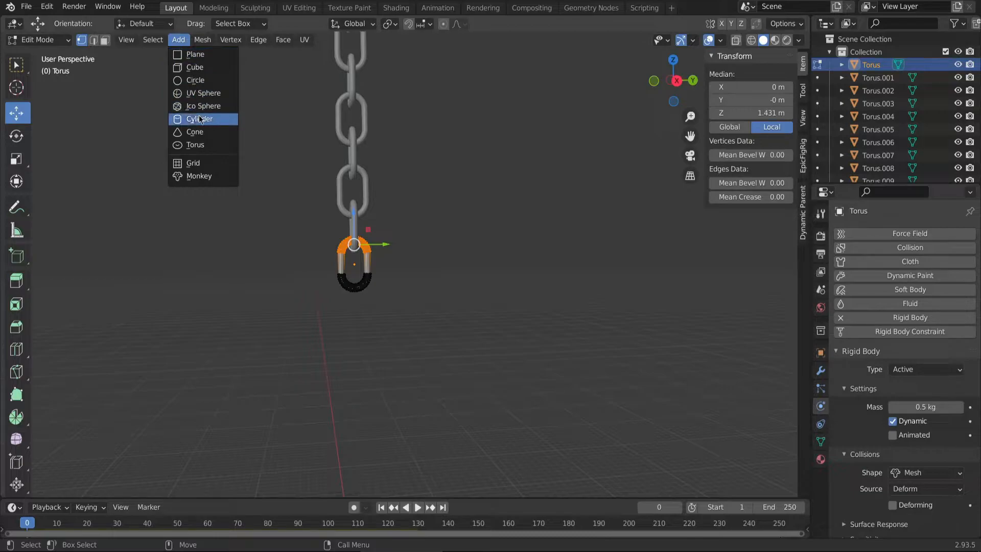
{"action": "left_click", "coordinate": [198, 97]}
Raise the sphere to the bottom link, scale it up to about 9.45 m in diameter, and position it hanging just below the link
{"action": "middle_click_drag", "start_coordinate": [235, 190], "coordinate": [288, 192]}
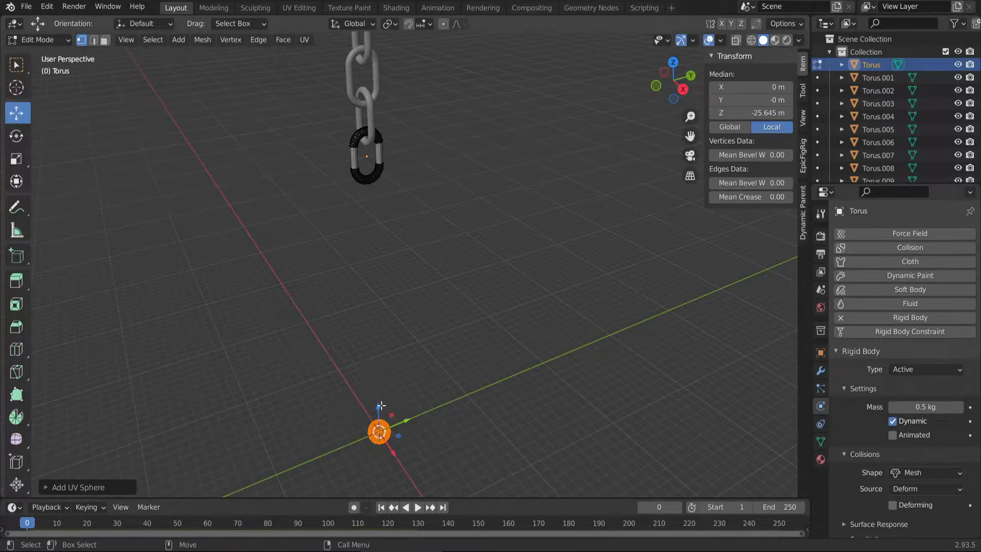
{"action": "left_click_drag", "start_coordinate": [378, 404], "coordinate": [369, 153]}
{"action": "middle_click_drag", "start_coordinate": [369, 153], "coordinate": [394, 191]}
{"action": "key", "text": "shift+space"}
{"action": "key", "text": "s"}
{"action": "left_click_drag", "start_coordinate": [360, 177], "coordinate": [440, 267]}
{"action": "key", "text": "shift+space"}
{"action": "key", "text": "g"}
{"action": "left_click_drag", "start_coordinate": [341, 122], "coordinate": [343, 156]}
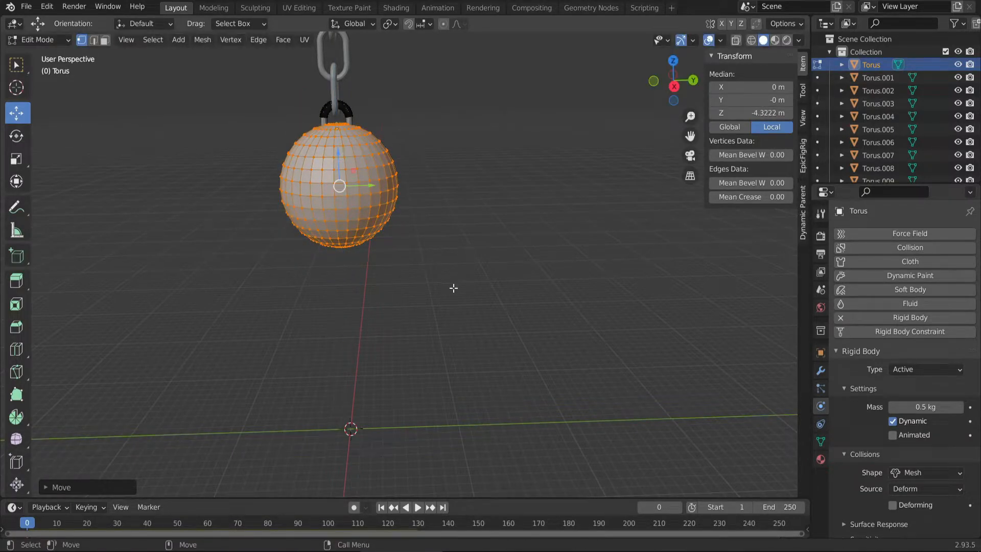
Set the rigid body mass of the bottom link with the ball to 10 kg and return to Object Mode
{"action": "left_click", "coordinate": [918, 408]}
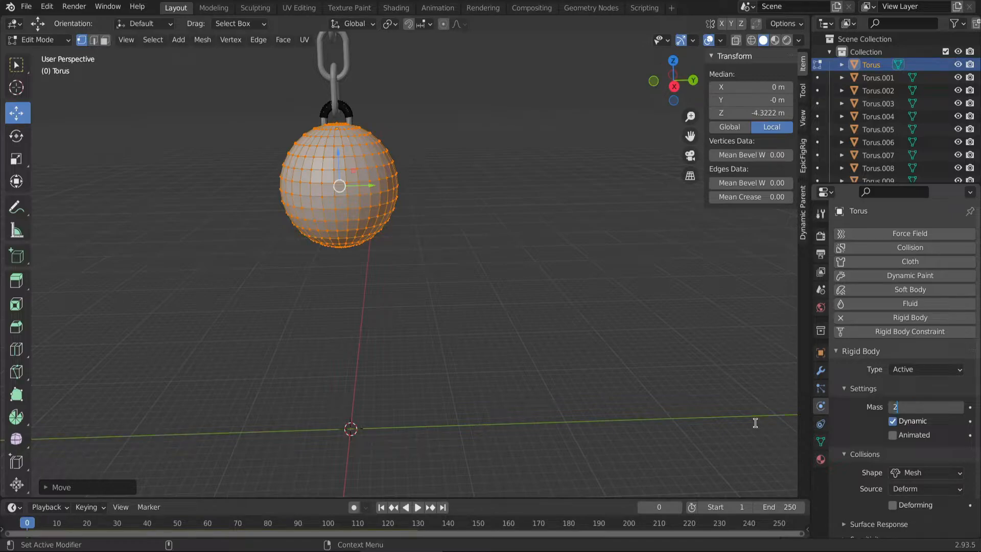
{"action": "type", "text": "10"}
{"action": "key", "text": "Return"}
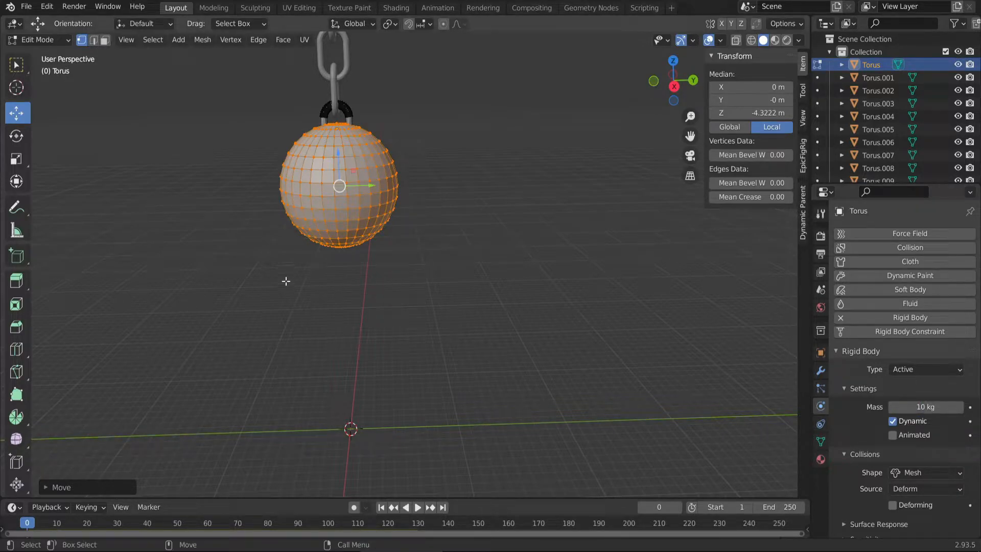
{"action": "left_click", "coordinate": [65, 41]}
{"action": "left_click", "coordinate": [59, 57]}
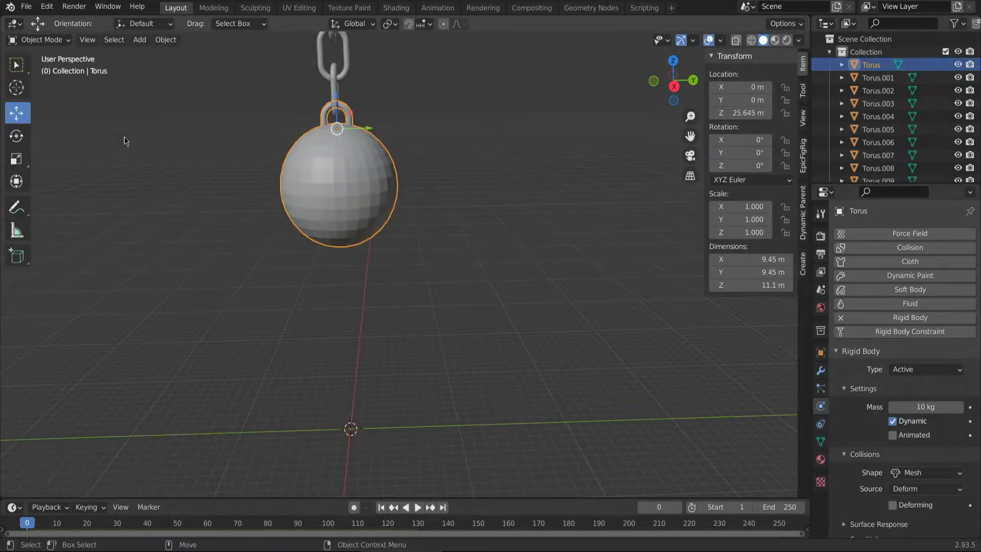
Play the simulation to check how the chain carries the heavy ball, and return to frame 0
{"action": "middle_click_drag", "start_coordinate": [378, 284], "coordinate": [456, 176]}
{"action": "scroll", "coordinate": [450, 204], "scroll_direction": "down", "scroll_amount": 7}
{"action": "mouse_move", "coordinate": [438, 252]}
{"action": "middle_mouse_down"}
{"action": "mouse_move", "coordinate": [432, 219]}
{"action": "mouse_move", "coordinate": [446, 255]}
{"action": "middle_mouse_up"}
{"action": "scroll", "coordinate": [445, 227], "scroll_direction": "up", "scroll_amount": 2}
{"action": "left_click", "coordinate": [419, 508]}
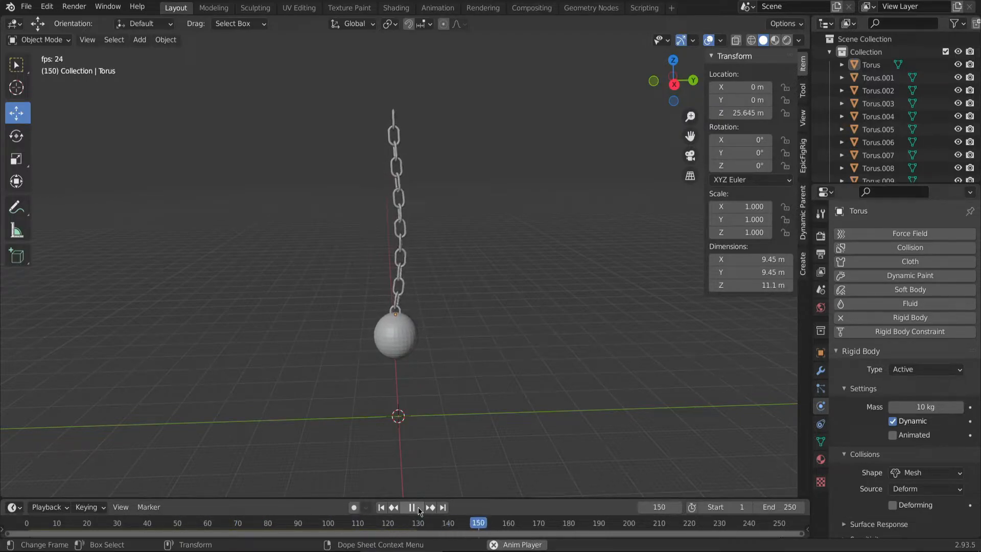
{"action": "left_click", "coordinate": [418, 508]}
{"action": "left_click_drag", "start_coordinate": [419, 526], "coordinate": [27, 526]}
Select the ball and every chain link except the passive top one, and rotate them about the X axis by about -46.9°
{"action": "middle_click_drag", "start_coordinate": [505, 305], "coordinate": [462, 257]}
{"action": "left_click_drag", "start_coordinate": [310, 102], "coordinate": [467, 381]}
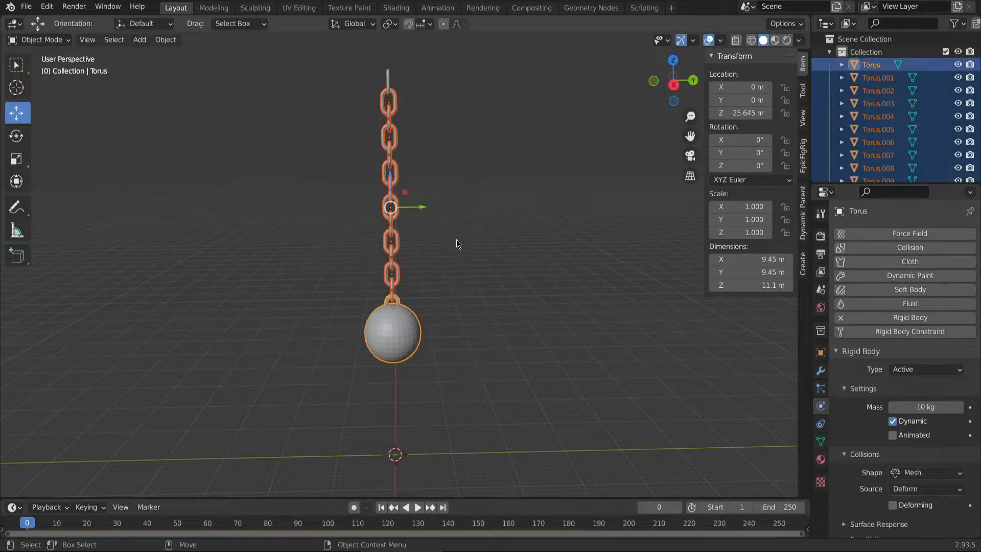
{"action": "key", "text": "r"}
{"action": "key", "text": "e"}
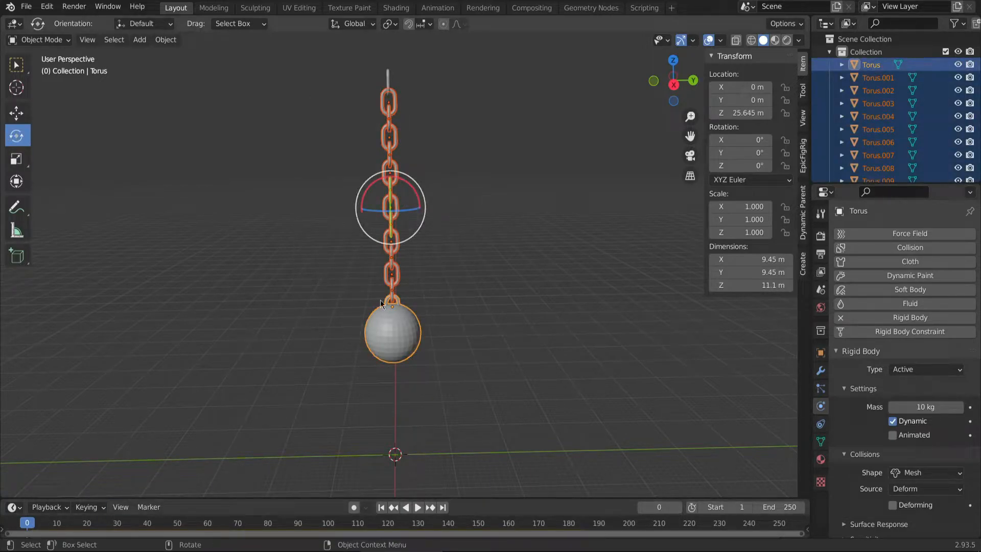
{"action": "left_click_drag", "start_coordinate": [422, 211], "coordinate": [418, 240]}
Move the tilted chain until its upper end hooks into the passive top link, with the ball link at about Y -23.5 m, Z 36.2 m
{"action": "key", "text": "w"}
{"action": "left_click_drag", "start_coordinate": [388, 177], "coordinate": [389, 153]}
{"action": "left_click_drag", "start_coordinate": [426, 185], "coordinate": [312, 141]}
{"action": "left_click_drag", "start_coordinate": [346, 172], "coordinate": [349, 169]}
{"action": "middle_click_drag", "start_coordinate": [406, 96], "coordinate": [483, 295]}
{"action": "scroll", "coordinate": [391, 88], "scroll_direction": "up", "scroll_amount": 5}
{"action": "scroll", "coordinate": [431, 266], "scroll_direction": "down", "scroll_amount": 5}
{"action": "middle_click_drag", "start_coordinate": [417, 203], "coordinate": [422, 227], "text": "alt"}
{"action": "right_click_drag", "start_coordinate": [422, 227], "coordinate": [418, 212], "text": "alt"}
{"action": "left_click_drag", "start_coordinate": [429, 207], "coordinate": [406, 213], "text": "alt"}
{"action": "middle_click_drag", "start_coordinate": [406, 212], "coordinate": [441, 191]}
{"action": "left_click_drag", "start_coordinate": [228, 297], "coordinate": [228, 299]}
{"action": "left_click_drag", "start_coordinate": [258, 329], "coordinate": [255, 329]}
{"action": "middle_click_drag", "start_coordinate": [294, 197], "coordinate": [302, 151]}
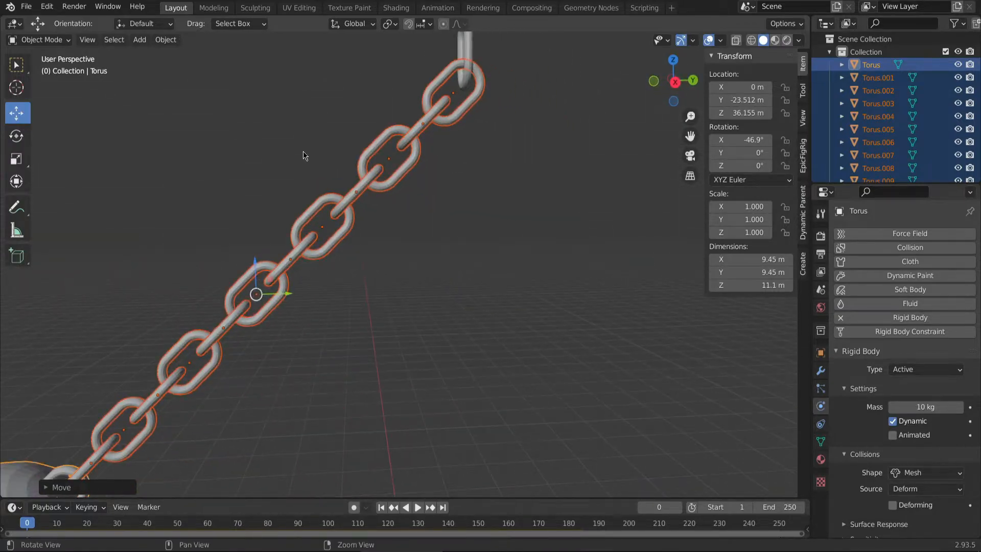
Tilt the selected chain further to about -54.7° in X and realign its upper end with the passive top link
{"action": "scroll", "coordinate": [303, 154], "scroll_direction": "down", "scroll_amount": 6}
{"action": "key", "text": "shift+space"}
{"action": "key", "text": "r"}
{"action": "left_click_drag", "start_coordinate": [361, 250], "coordinate": [341, 224]}
{"action": "key", "text": "shift+space"}
{"action": "key", "text": "g"}
{"action": "middle_click_drag", "start_coordinate": [341, 223], "coordinate": [424, 235]}
{"action": "middle_click_drag", "start_coordinate": [422, 324], "coordinate": [427, 354]}
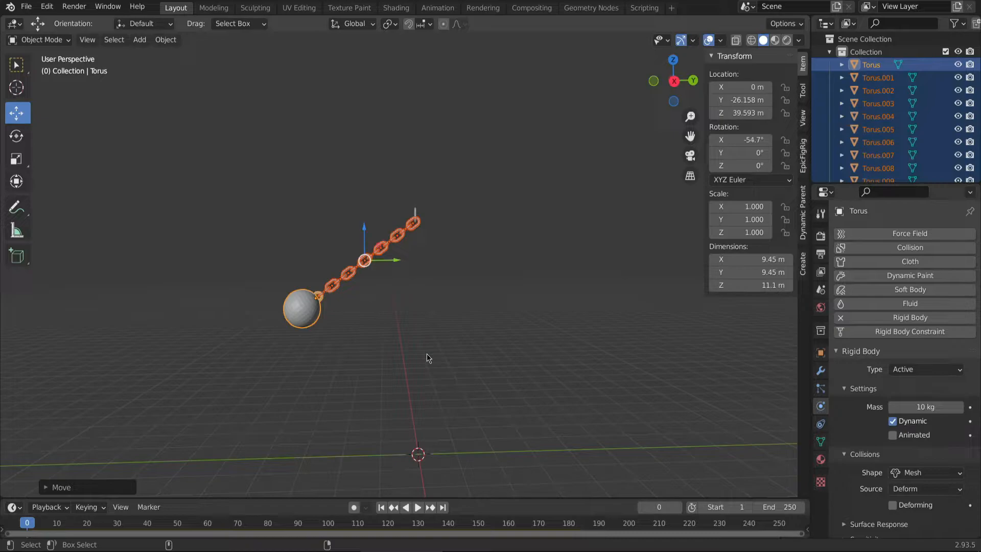
Play the simulation to check how the tilted chain and ball swing, and rewind to the start
{"action": "key", "text": "space"}
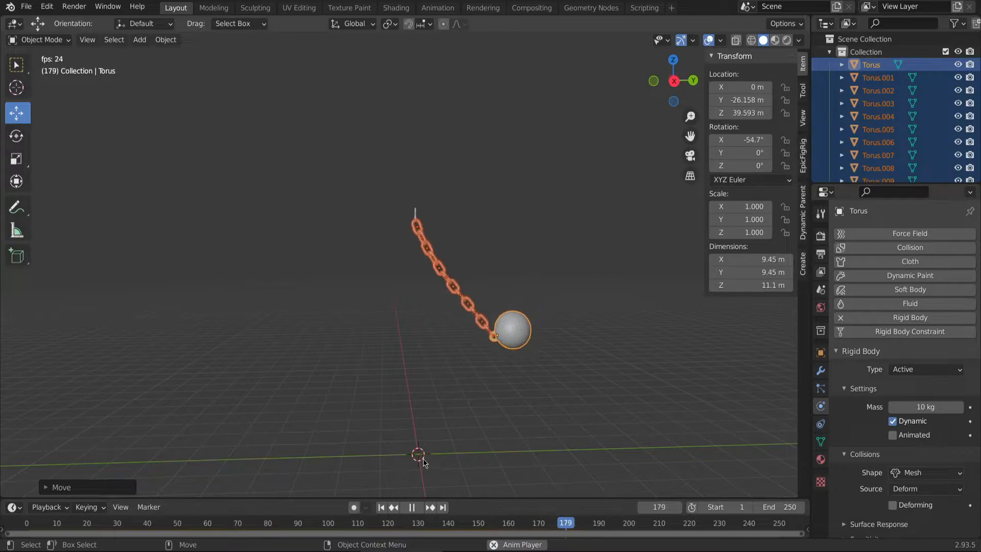
{"action": "left_click", "coordinate": [416, 507]}
{"action": "left_click_drag", "start_coordinate": [417, 523], "coordinate": [26, 523]}
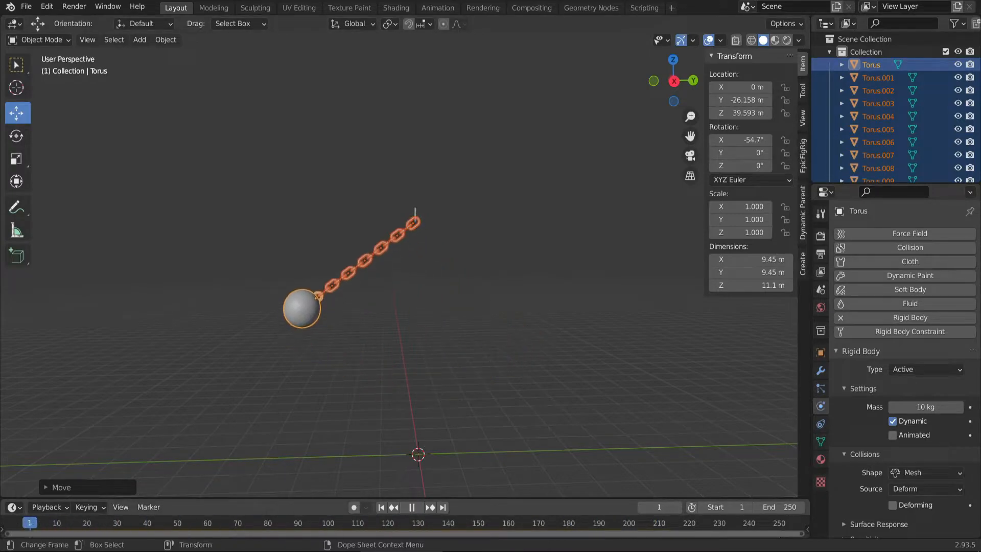
Set the animation's end frame to 1000 and save the file
{"action": "left_click", "coordinate": [790, 507]}
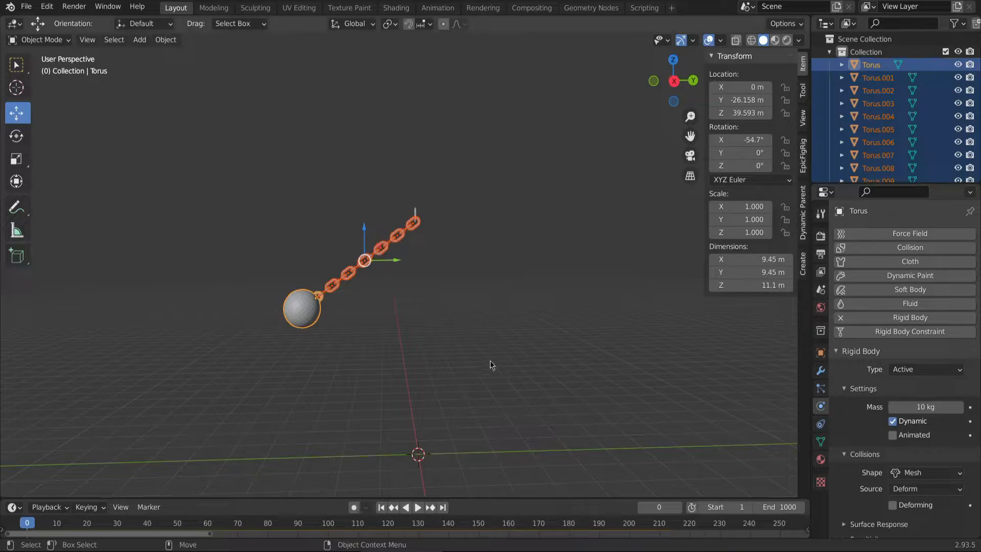
{"action": "key", "text": "ctrl+s"}
Apply smooth shading to the ball and all chain links, clear the selection, and save the file
{"action": "scroll", "coordinate": [397, 268], "scroll_direction": "up", "scroll_amount": 3}
{"action": "mouse_move", "coordinate": [401, 284]}
{"action": "middle_mouse_down"}
{"action": "mouse_move", "coordinate": [493, 290]}
{"action": "mouse_move", "coordinate": [387, 285]}
{"action": "mouse_move", "coordinate": [397, 286]}
{"action": "middle_mouse_up"}
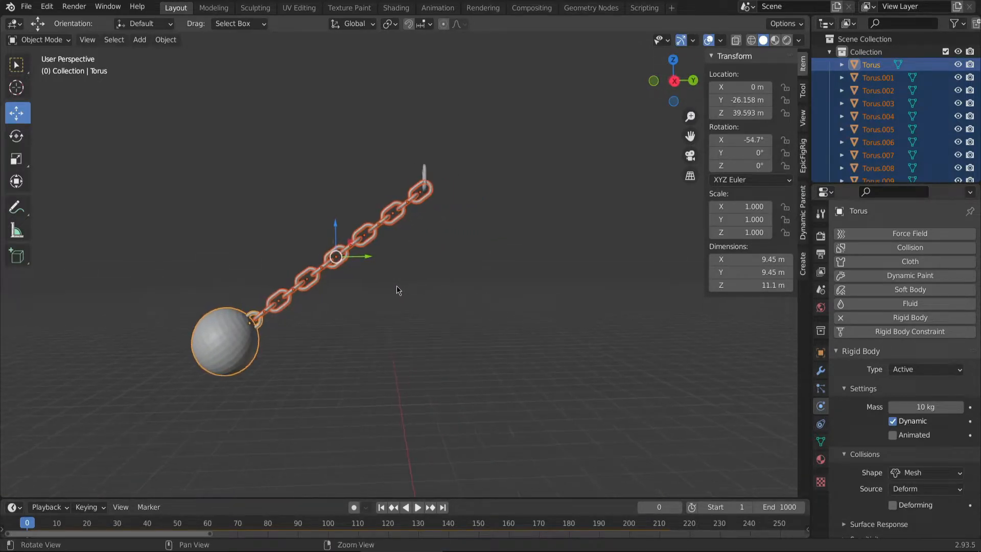
{"action": "left_click", "coordinate": [228, 334]}
{"action": "right_click", "coordinate": [228, 333]}
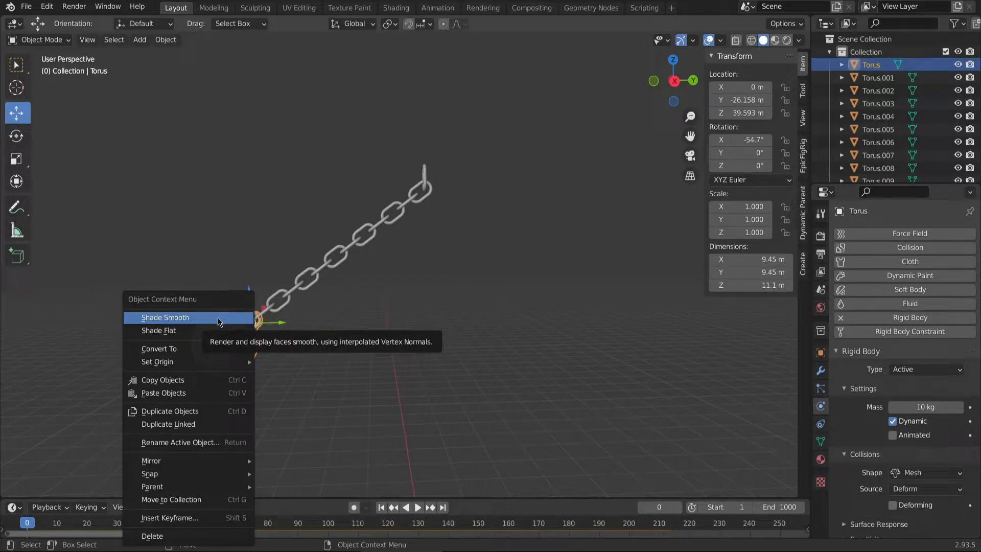
{"action": "left_click", "coordinate": [218, 319]}
{"action": "left_click_drag", "start_coordinate": [488, 377], "coordinate": [174, 215]}
{"action": "right_click", "coordinate": [227, 312]}
{"action": "left_click", "coordinate": [215, 304]}
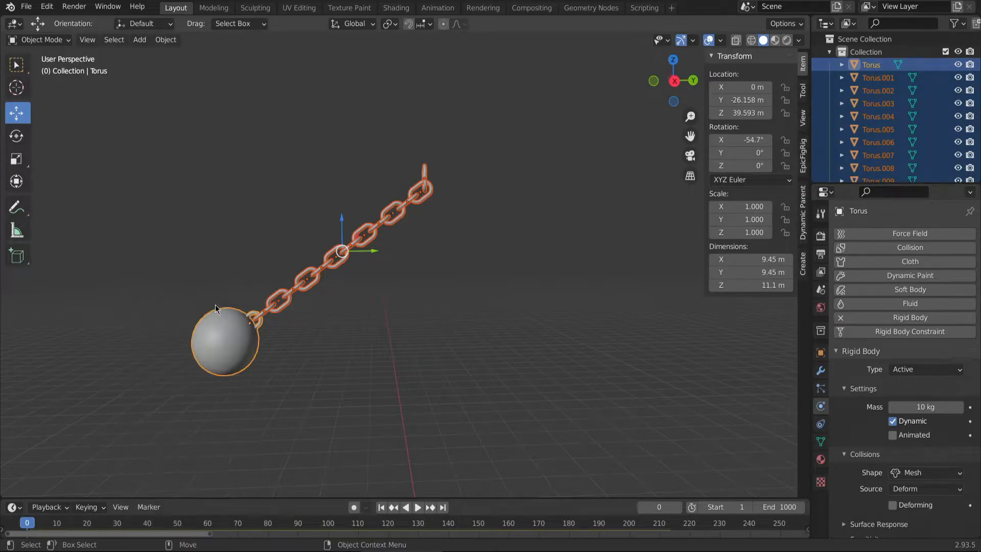
{"action": "left_click", "coordinate": [399, 333]}
{"action": "middle_click_drag", "start_coordinate": [400, 334], "coordinate": [375, 344]}
{"action": "key", "text": "ctrl+s"}
Add a cube mesh at the world origin below the chain
{"action": "left_click", "coordinate": [140, 40]}
{"action": "mouse_move", "coordinate": [153, 60]}
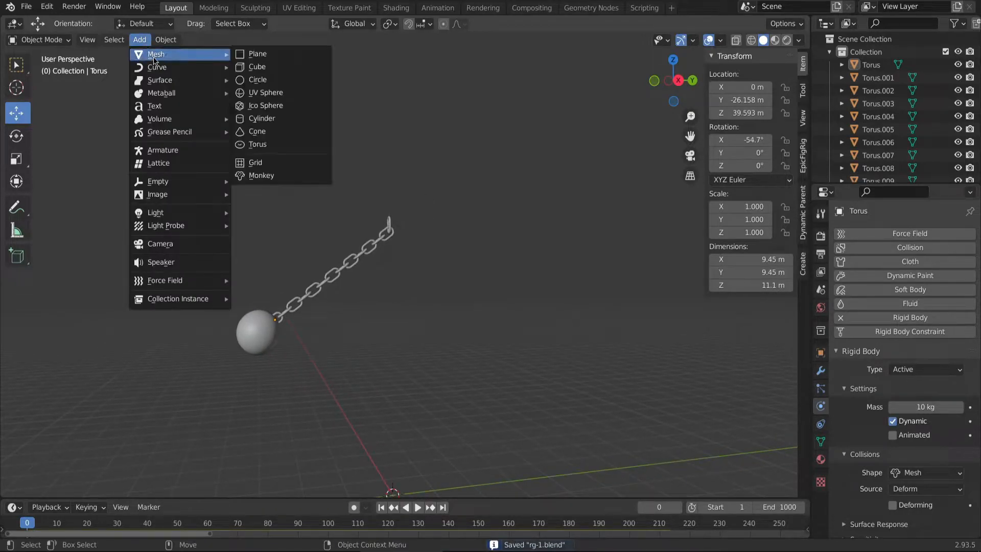
{"action": "left_click", "coordinate": [258, 67]}
{"action": "middle_click_drag", "start_coordinate": [484, 337], "coordinate": [439, 305]}
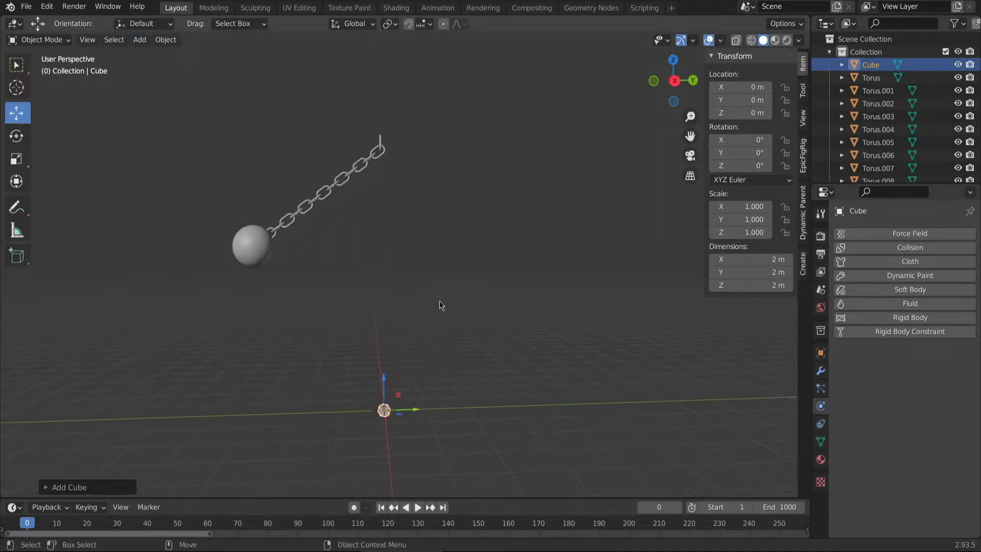
Scale the cube into a flat floor slab about 102 m in X, 146 m in Y, and 1.49 m thick
{"action": "middle_click_drag", "start_coordinate": [397, 352], "coordinate": [471, 376]}
{"action": "key", "text": "shift+space"}
{"action": "key", "text": "s"}
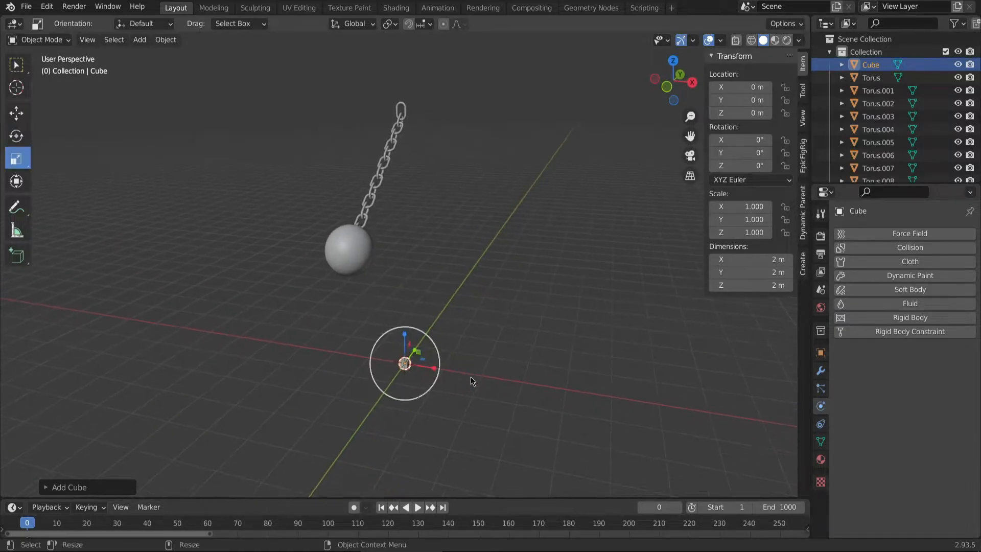
{"action": "left_click_drag", "start_coordinate": [433, 371], "coordinate": [690, 429]}
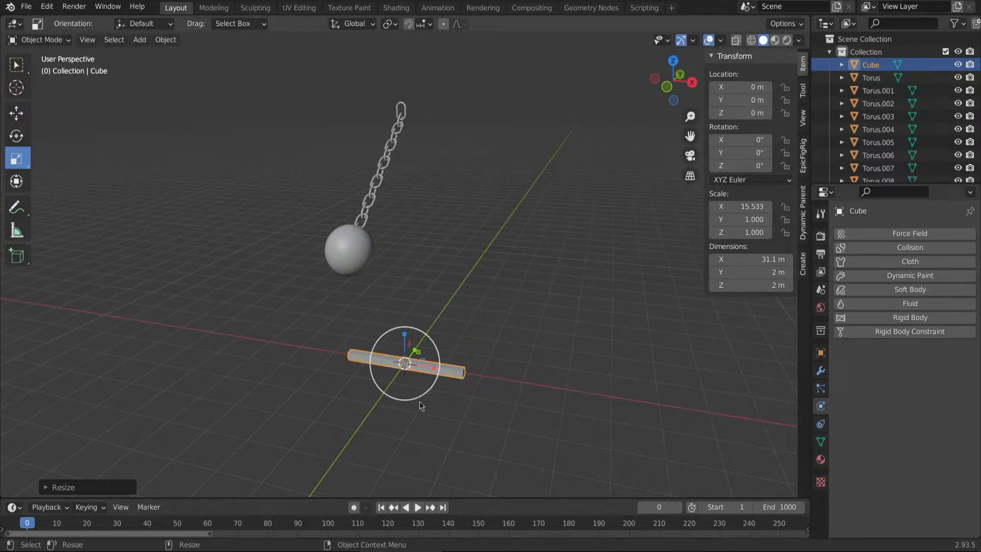
{"action": "left_click_drag", "start_coordinate": [434, 377], "coordinate": [500, 402]}
{"action": "middle_click_drag", "start_coordinate": [500, 401], "coordinate": [432, 365]}
{"action": "left_click_drag", "start_coordinate": [414, 352], "coordinate": [358, 177]}
{"action": "middle_click_drag", "start_coordinate": [186, 297], "coordinate": [385, 399]}
{"action": "left_click_drag", "start_coordinate": [402, 335], "coordinate": [392, 271]}
Raise the floor slab to about 13.6 m in Z, beneath the ball
{"action": "key", "text": "shift+space"}
{"action": "key", "text": "g"}
{"action": "middle_click_drag", "start_coordinate": [425, 341], "coordinate": [381, 383]}
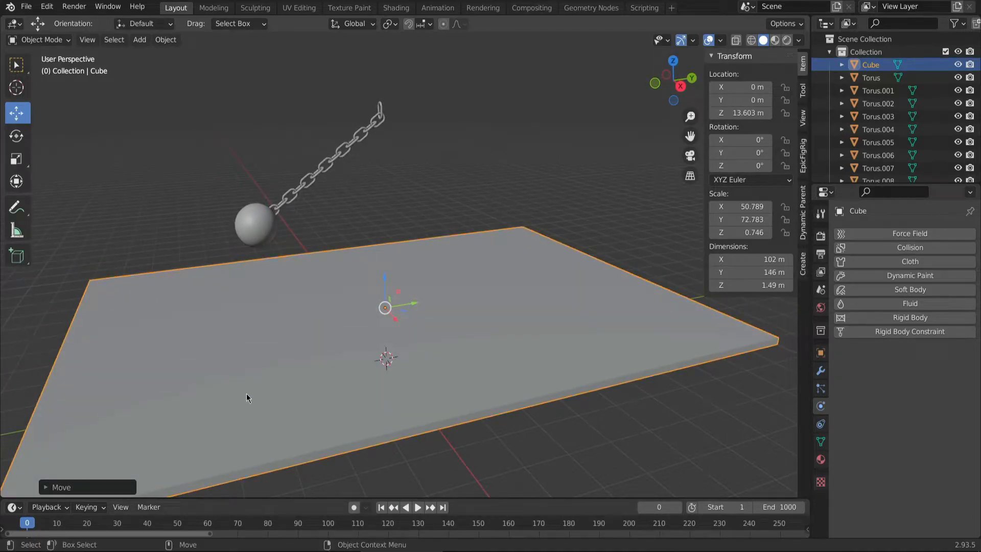
{"action": "middle_click_drag", "start_coordinate": [236, 358], "coordinate": [483, 382]}
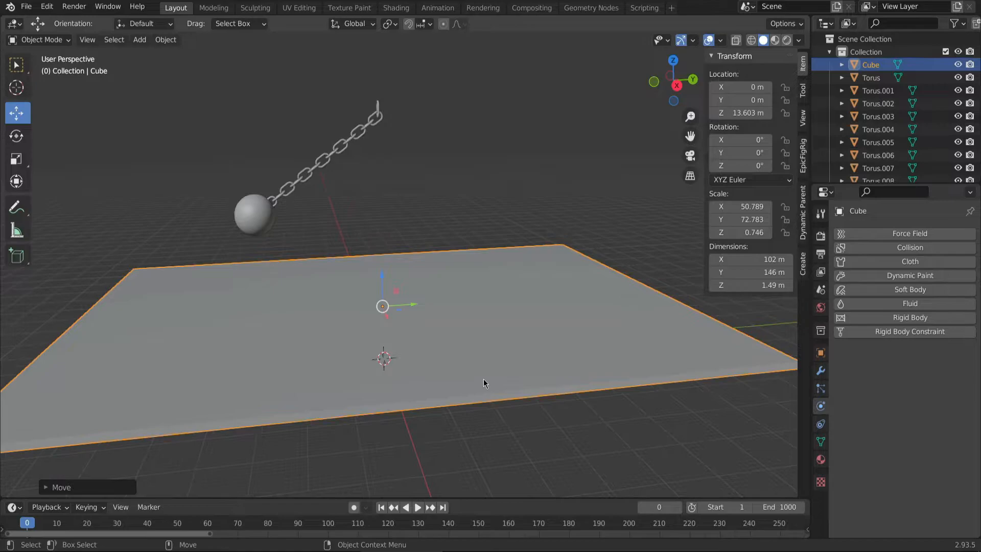
Add a rigid body to the floor slab and set its type to Passive
{"action": "left_click", "coordinate": [900, 319]}
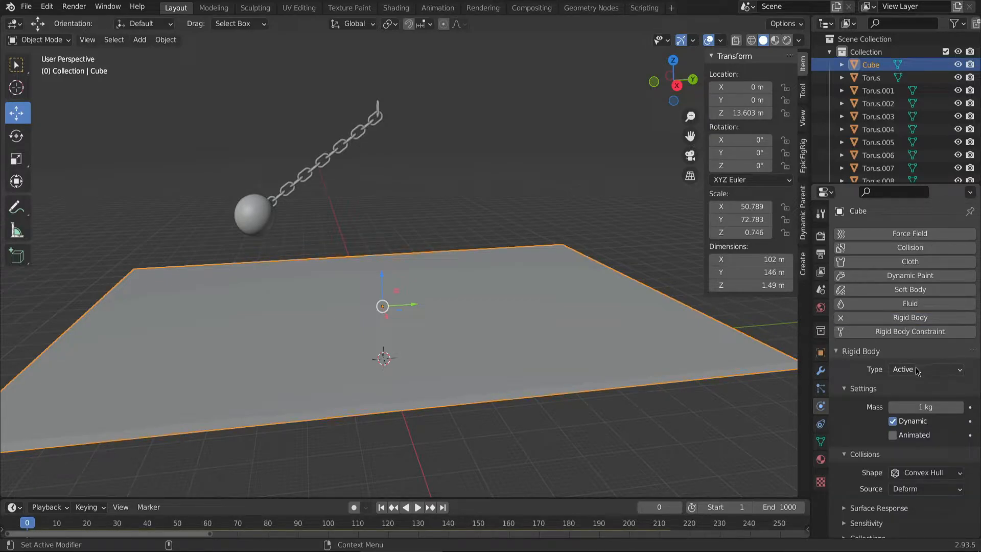
{"action": "left_click", "coordinate": [917, 370]}
{"action": "left_click", "coordinate": [912, 397]}
Try raising the floor slab to about 19.99 m in Z and play the simulation to test the ball's swing over it
{"action": "middle_click_drag", "start_coordinate": [549, 289], "coordinate": [480, 213]}
{"action": "left_click_drag", "start_coordinate": [381, 274], "coordinate": [381, 233]}
{"action": "left_click", "coordinate": [414, 508]}
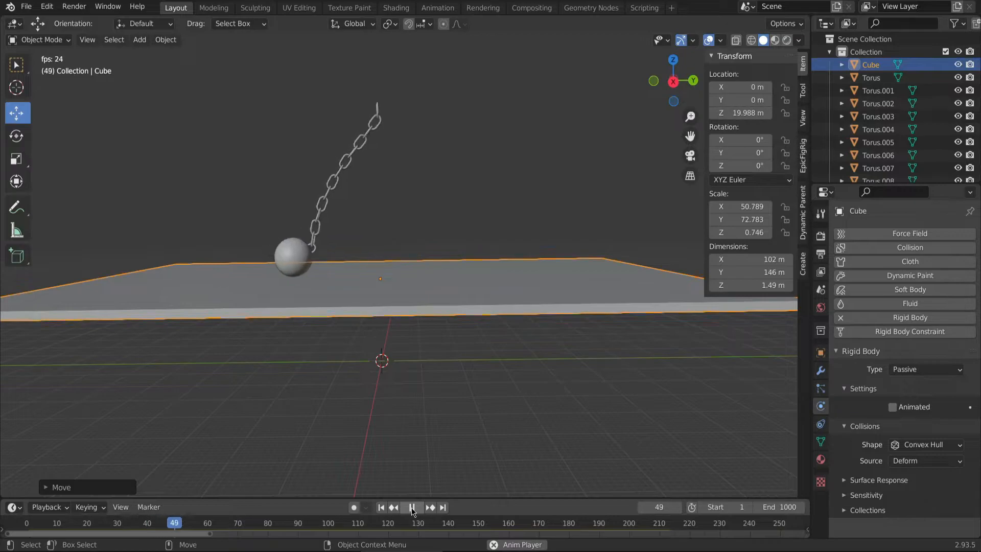
{"action": "left_click", "coordinate": [413, 508]}
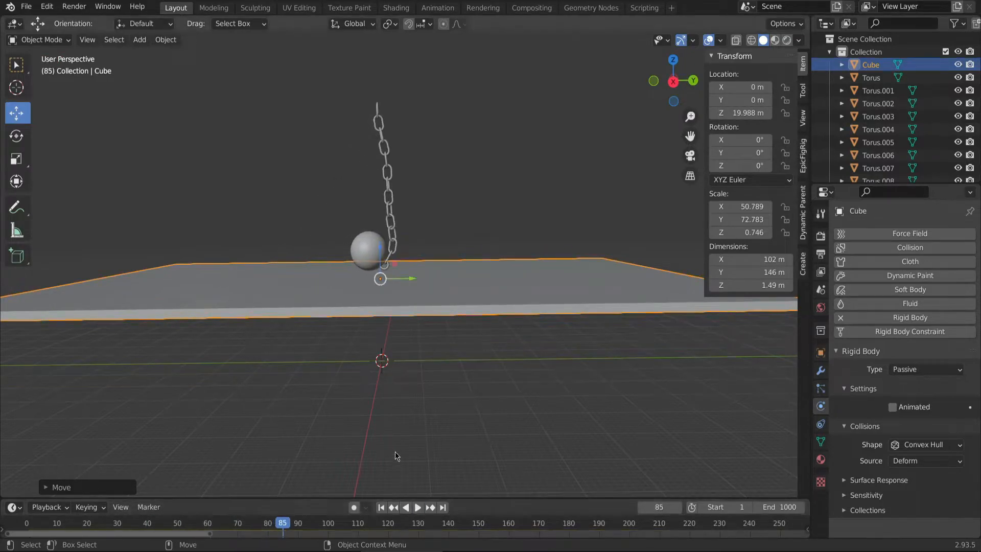
Lower the slab to about 14.14 m in Z with the timeline back at frame 0, and rename it Floor
{"action": "left_click_drag", "start_coordinate": [381, 247], "coordinate": [382, 272]}
{"action": "left_click_drag", "start_coordinate": [281, 528], "coordinate": [26, 523]}
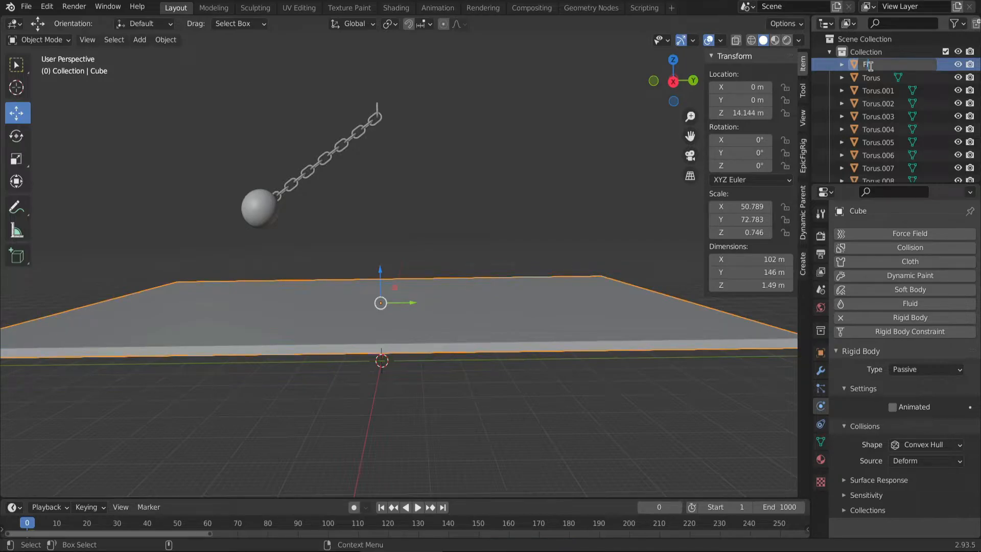
{"action": "left_click", "coordinate": [431, 240]}
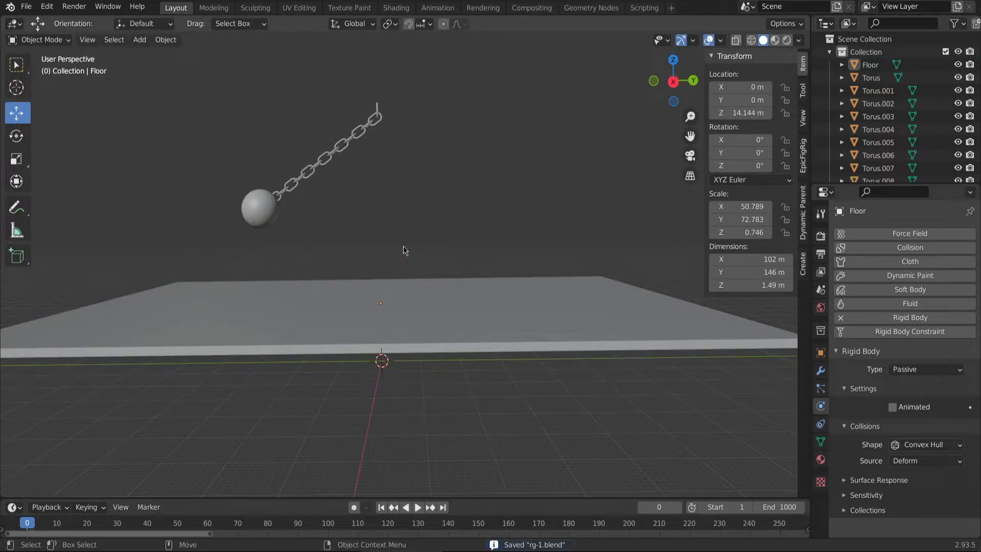
Play the simulation to check whether the swinging ball clears the floor, and rewind to the first frame
{"action": "mouse_move", "coordinate": [403, 246]}
{"action": "middle_mouse_down"}
{"action": "mouse_move", "coordinate": [403, 235]}
{"action": "mouse_move", "coordinate": [393, 238]}
{"action": "middle_mouse_up"}
{"action": "middle_click_drag", "start_coordinate": [391, 299], "coordinate": [393, 376]}
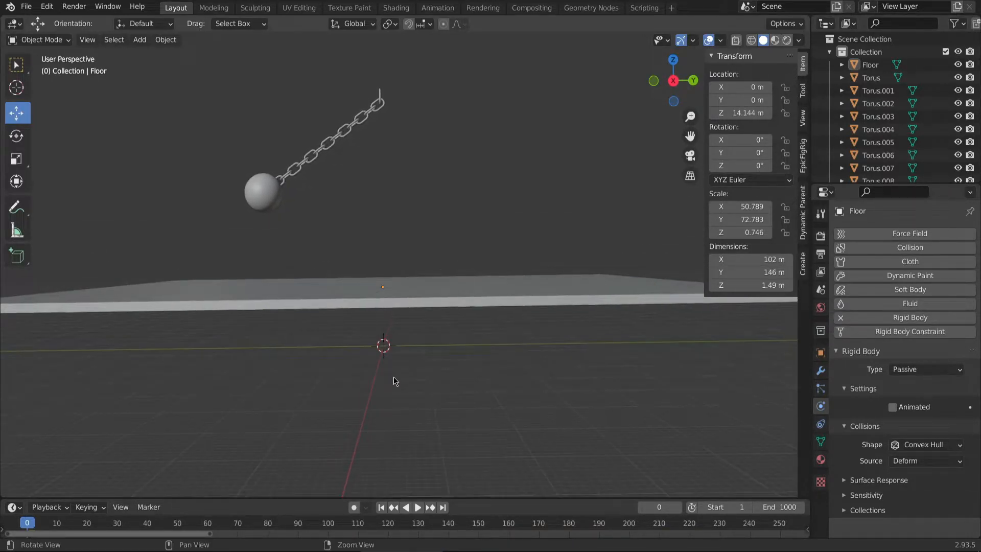
{"action": "left_click", "coordinate": [417, 507]}
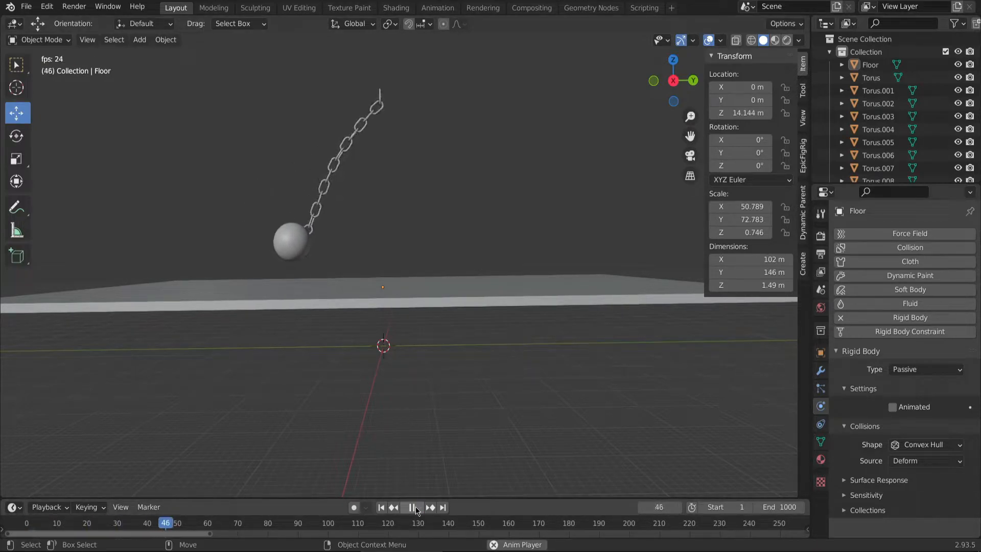
{"action": "left_click", "coordinate": [413, 508]}
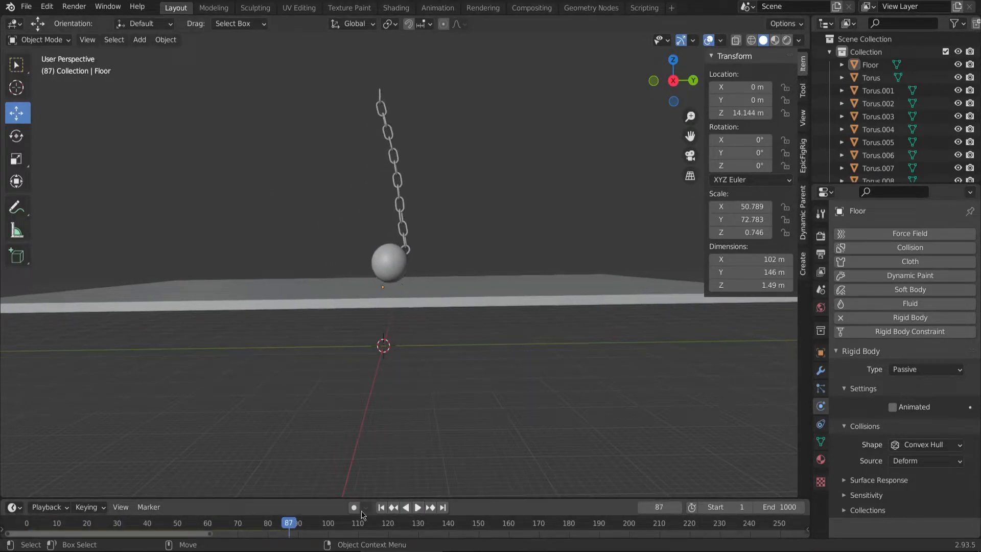
{"action": "key", "text": "shift+Left"}
Lower the floor to about 11.18 m in Z and replay the simulation to check the ball's clearance, returning to frame 0
{"action": "left_click", "coordinate": [367, 279]}
{"action": "left_click_drag", "start_coordinate": [382, 258], "coordinate": [382, 271]}
{"action": "left_click", "coordinate": [413, 508]}
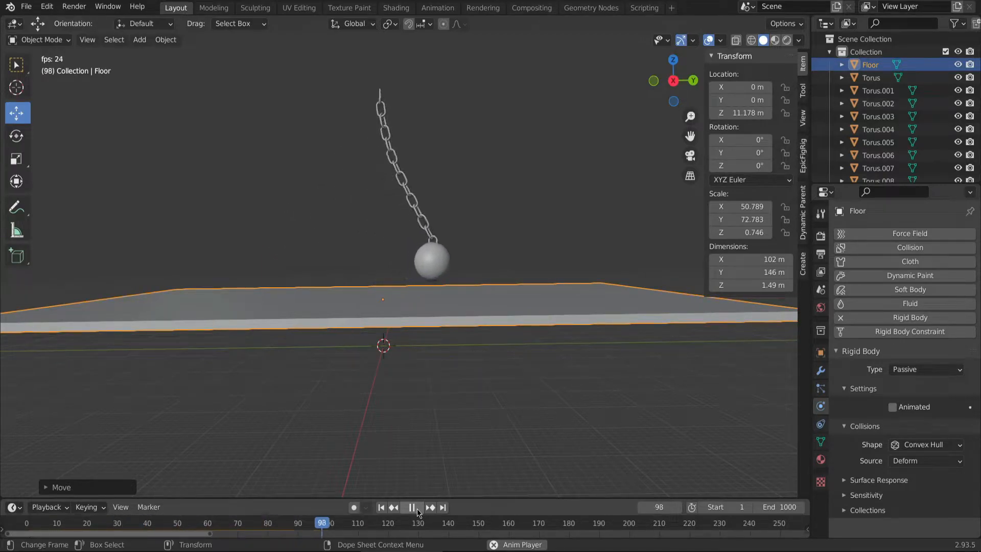
{"action": "left_click", "coordinate": [417, 510]}
{"action": "left_click_drag", "start_coordinate": [350, 534], "coordinate": [23, 532]}
Lower the floor slightly to about 10.66 m in Z and save the file, leaving the floor selected
{"action": "left_click_drag", "start_coordinate": [383, 268], "coordinate": [382, 273]}
{"action": "left_click", "coordinate": [315, 394]}
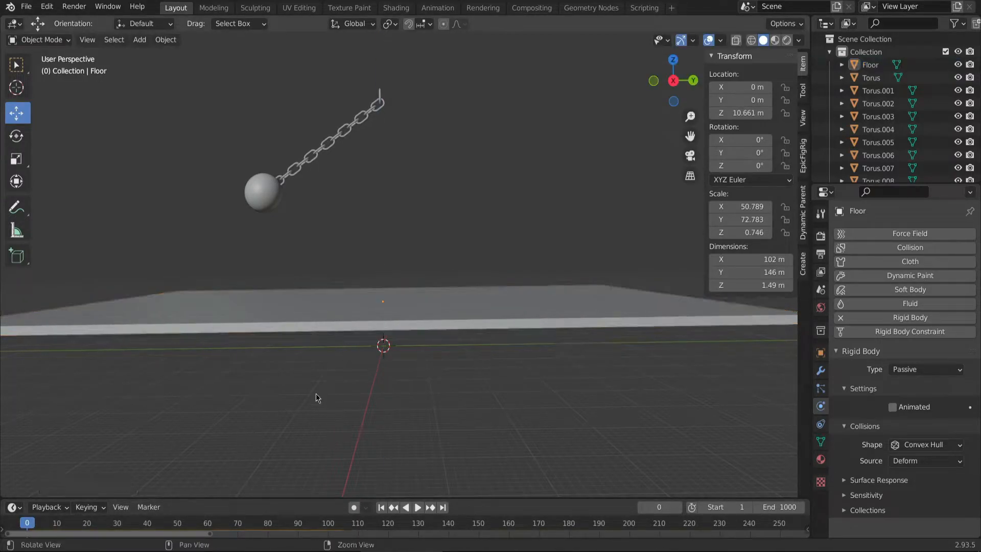
{"action": "middle_click_drag", "start_coordinate": [316, 393], "coordinate": [378, 379]}
{"action": "middle_click_drag", "start_coordinate": [416, 302], "coordinate": [425, 302]}
{"action": "left_click", "coordinate": [410, 303]}
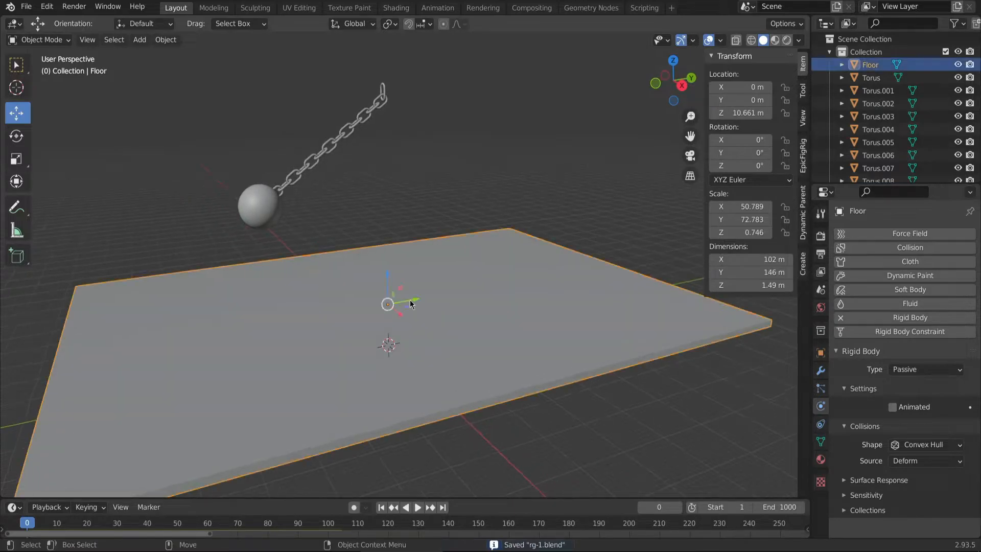
Add a cube and raise it to about 13.75 m in Z so it sits above the floor
{"action": "left_click", "coordinate": [140, 40]}
{"action": "mouse_move", "coordinate": [152, 55]}
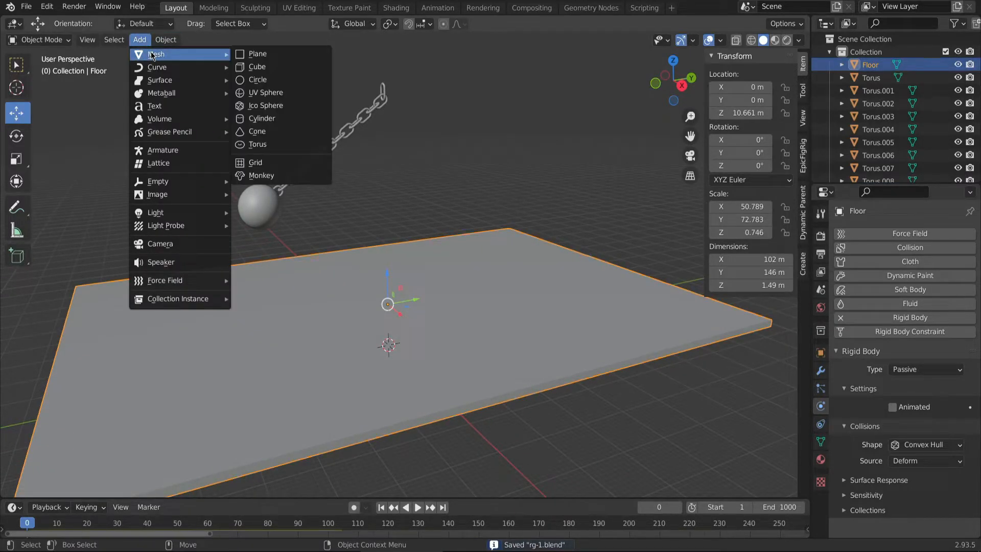
{"action": "left_click", "coordinate": [262, 67]}
{"action": "middle_click_drag", "start_coordinate": [338, 200], "coordinate": [431, 307]}
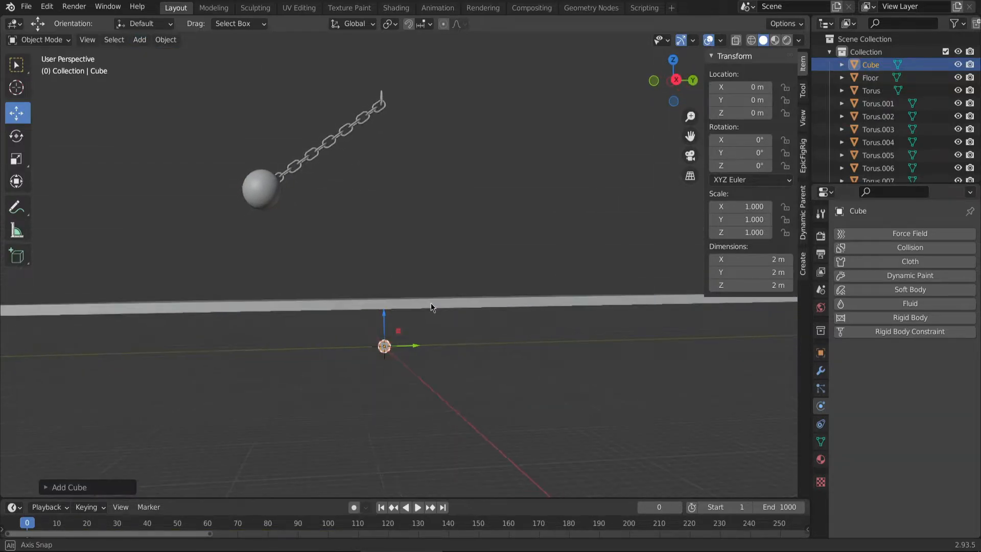
{"action": "left_click_drag", "start_coordinate": [384, 316], "coordinate": [382, 253]}
{"action": "left_click_drag", "start_coordinate": [434, 264], "coordinate": [440, 338], "text": "alt"}
Scale the cube uniformly to about 1.5
{"action": "key", "text": "r"}
{"action": "key", "text": "s"}
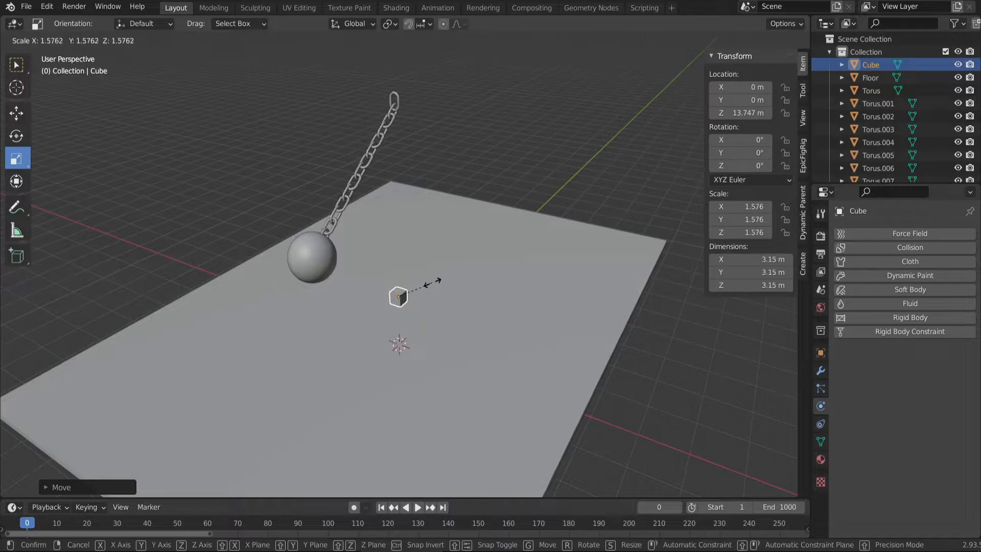
{"action": "left_click", "coordinate": [453, 270]}
{"action": "mouse_move", "coordinate": [457, 302]}
{"action": "middle_mouse_down"}
{"action": "mouse_move", "coordinate": [415, 290]}
{"action": "mouse_move", "coordinate": [409, 271]}
{"action": "mouse_move", "coordinate": [449, 264]}
{"action": "mouse_move", "coordinate": [461, 296]}
{"action": "mouse_move", "coordinate": [449, 293]}
{"action": "middle_mouse_up"}
{"action": "key", "text": "ctrl+z"}
{"action": "left_click_drag", "start_coordinate": [418, 293], "coordinate": [422, 263]}
{"action": "key", "text": "ctrl+z"}
{"action": "middle_click_drag", "start_coordinate": [447, 319], "coordinate": [413, 327]}
{"action": "key", "text": "g"}
Apply the cube's scale so that its scale values are reset to 1
{"action": "left_click", "coordinate": [165, 41]}
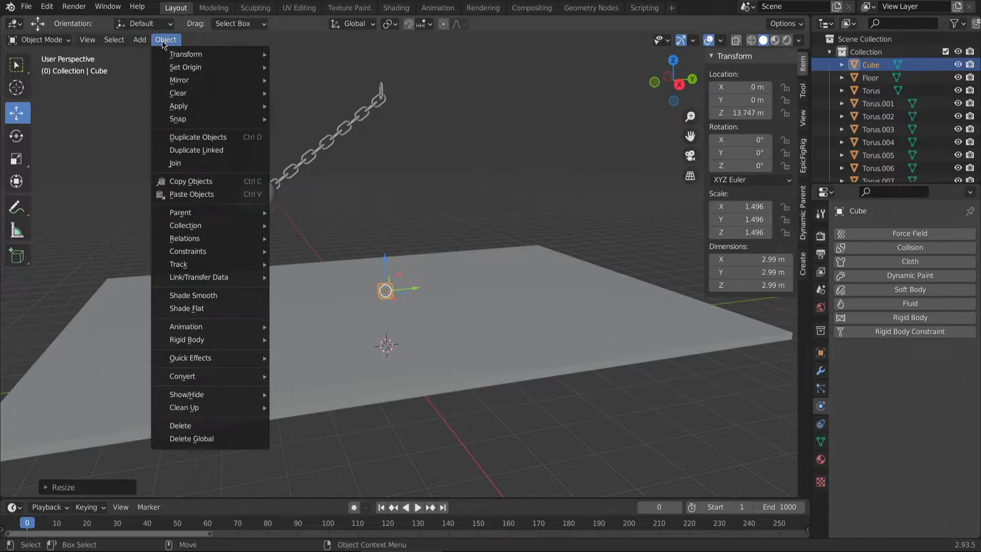
{"action": "mouse_move", "coordinate": [201, 106]}
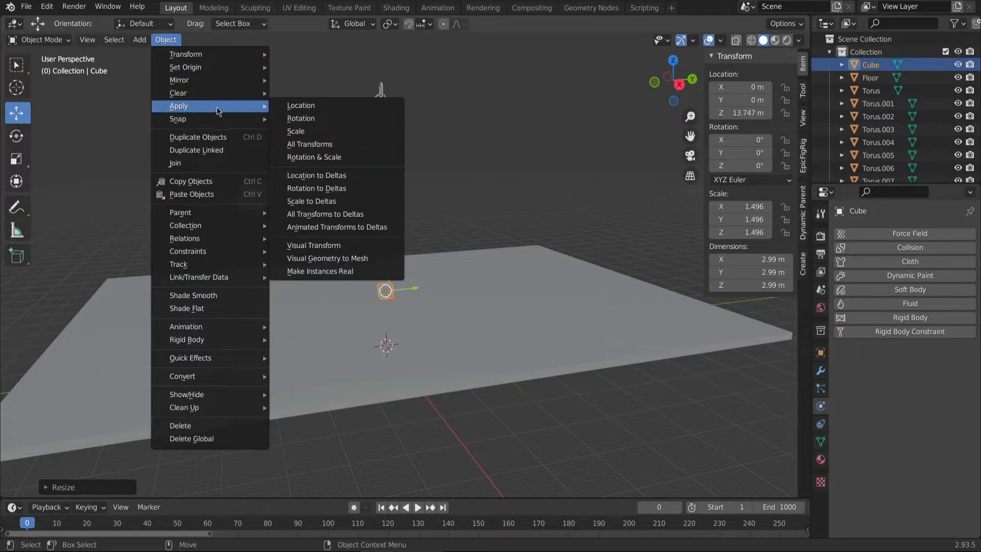
{"action": "left_click", "coordinate": [317, 131]}
{"action": "middle_click_drag", "start_coordinate": [390, 344], "coordinate": [430, 326]}
Lower the cube to about 13.15 m in Z, just above the floor surface
{"action": "left_click", "coordinate": [378, 302]}
{"action": "scroll", "coordinate": [379, 328], "scroll_direction": "up", "scroll_amount": 4}
{"action": "mouse_move", "coordinate": [397, 273]}
{"action": "left_mouse_down"}
{"action": "mouse_move", "coordinate": [396, 287]}
{"action": "mouse_move", "coordinate": [401, 279]}
{"action": "left_mouse_up"}
{"action": "middle_click_drag", "start_coordinate": [406, 286], "coordinate": [440, 351]}
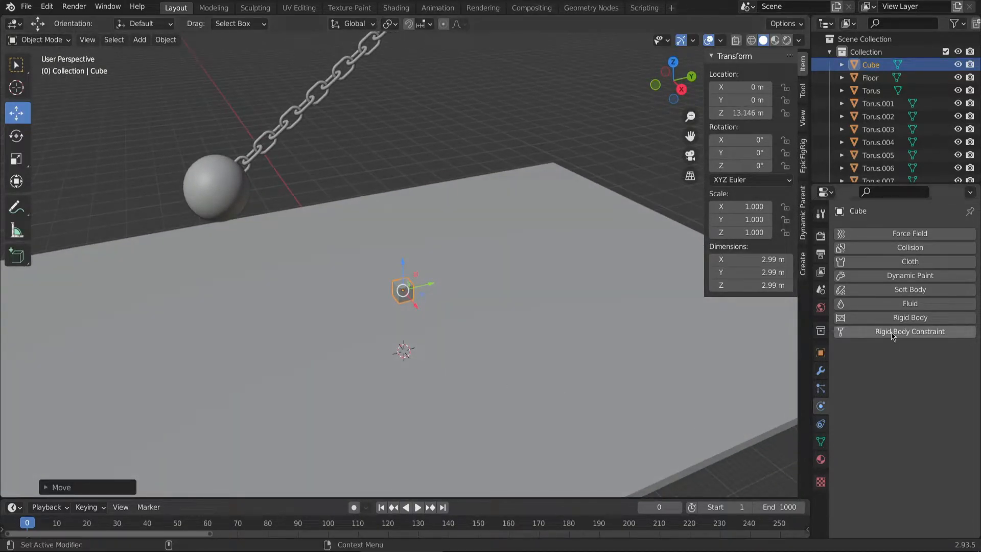
Make the cube an active rigid body with a mass of 0.2 kg and save the file
{"action": "left_click", "coordinate": [890, 318]}
{"action": "left_click", "coordinate": [923, 408]}
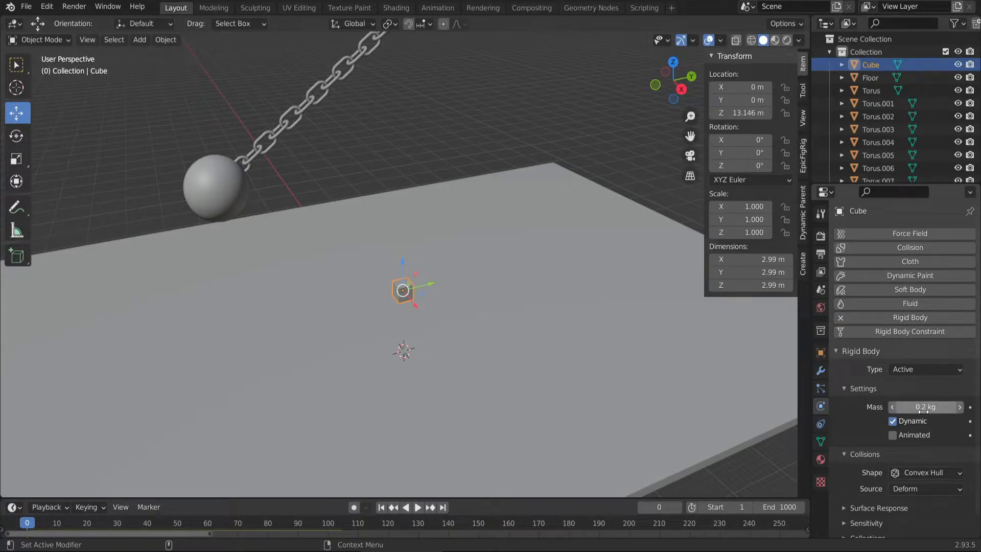
{"action": "left_click", "coordinate": [389, 156]}
{"action": "left_click", "coordinate": [410, 296]}
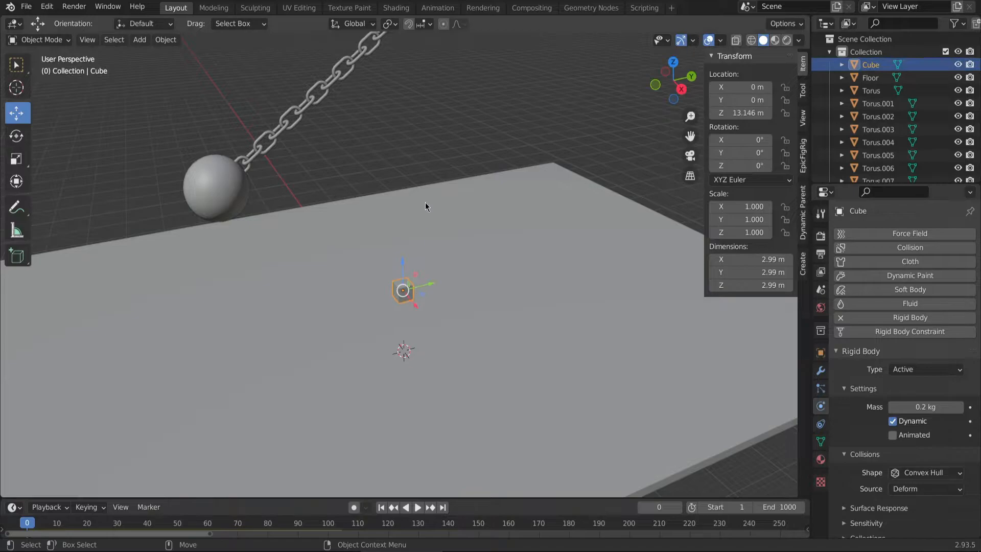
{"action": "left_click", "coordinate": [388, 152]}
{"action": "middle_click_drag", "start_coordinate": [387, 153], "coordinate": [492, 287]}
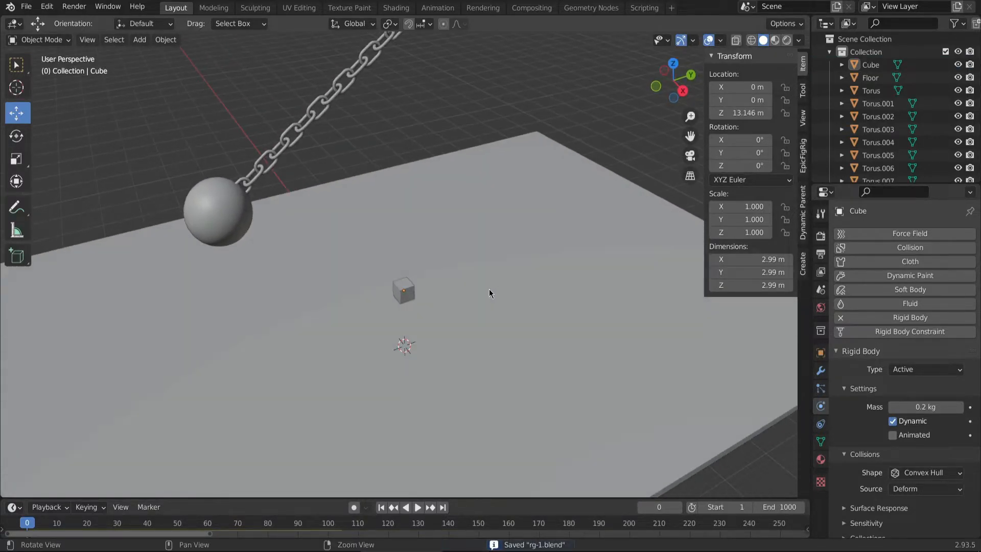
Play the simulation to check how the swinging ball strikes the cube, and return the timeline to frame 0
{"action": "left_click", "coordinate": [410, 297]}
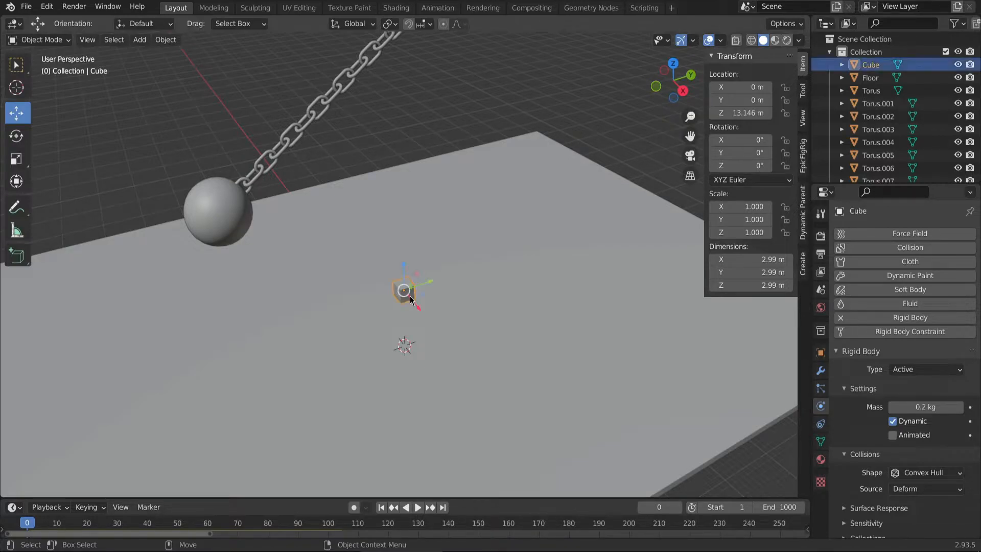
{"action": "middle_click_drag", "start_coordinate": [480, 338], "coordinate": [441, 285]}
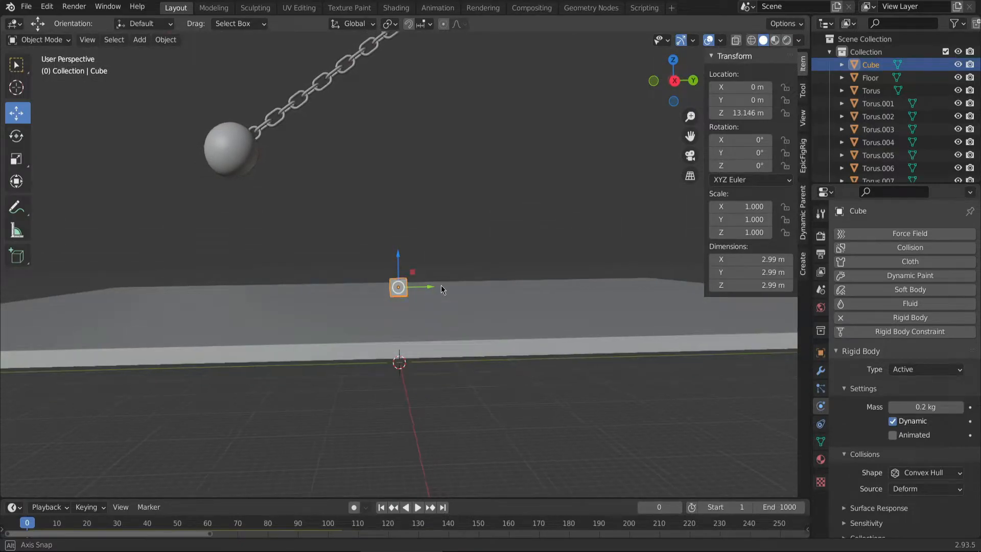
{"action": "left_click", "coordinate": [418, 507]}
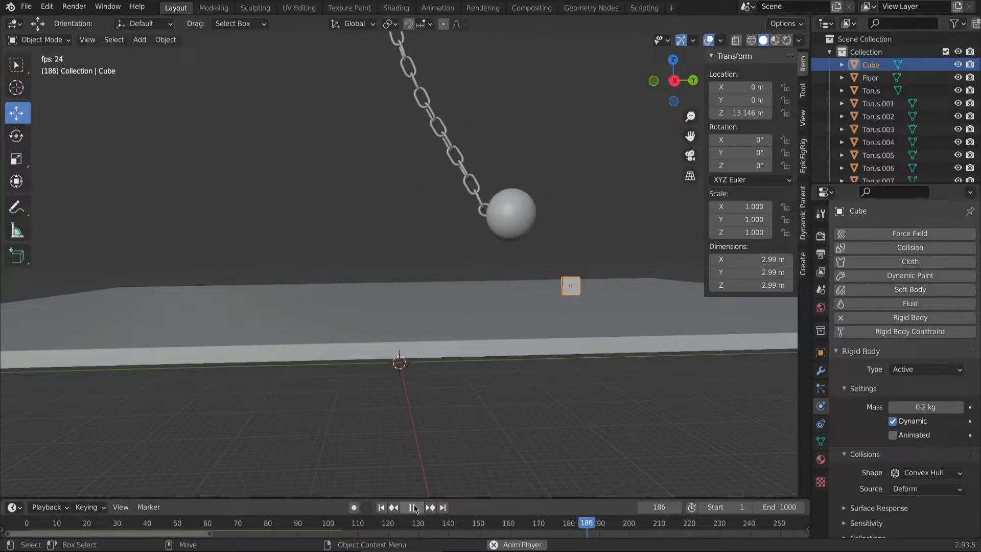
{"action": "scroll", "coordinate": [450, 268], "scroll_direction": "down", "scroll_amount": 4}
{"action": "middle_click_drag", "start_coordinate": [448, 323], "coordinate": [452, 396]}
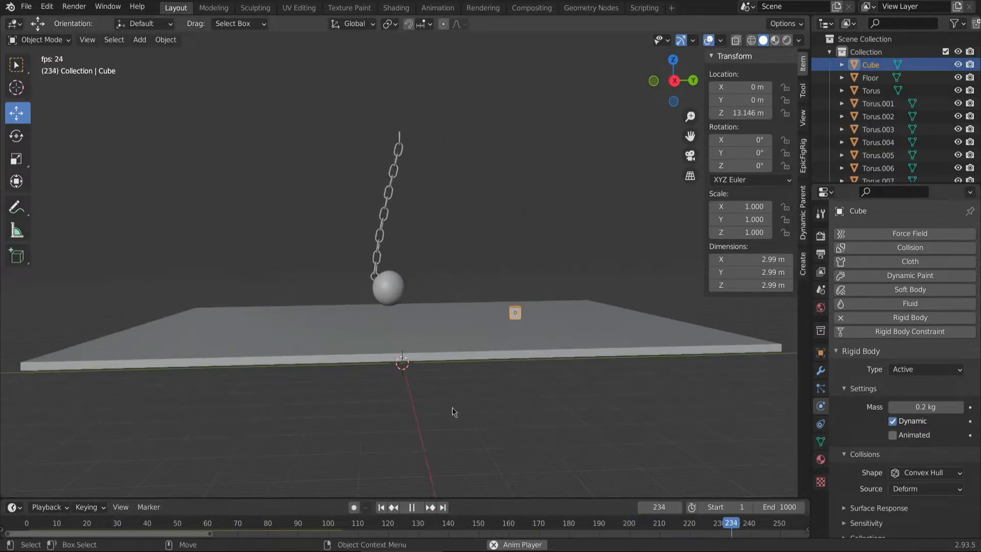
{"action": "left_click", "coordinate": [412, 507]}
{"action": "left_click_drag", "start_coordinate": [417, 526], "coordinate": [6, 524]}
{"action": "middle_click_drag", "start_coordinate": [280, 356], "coordinate": [365, 363]}
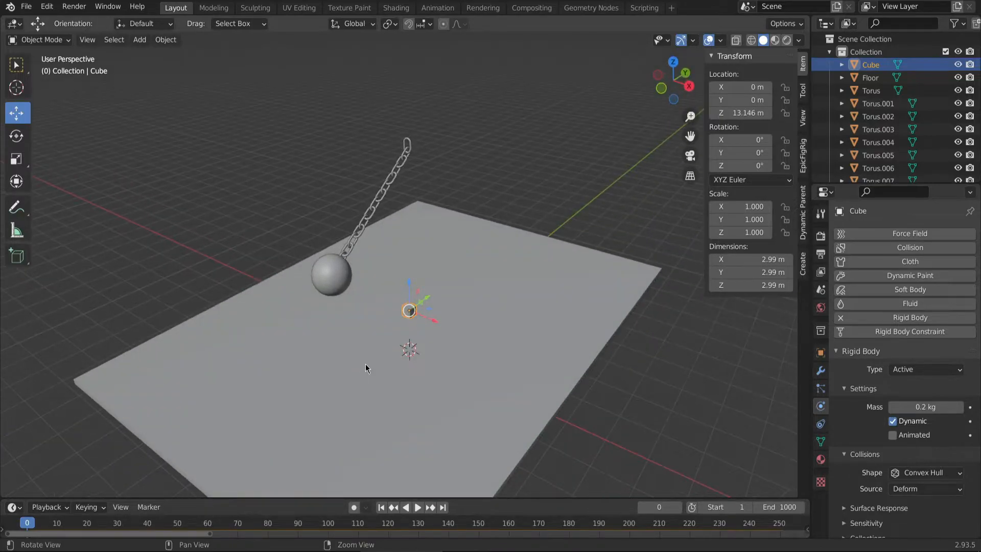
Save the file and reselect the cube on the floor
{"action": "scroll", "coordinate": [388, 299], "scroll_direction": "up", "scroll_amount": 3}
{"action": "key", "text": "ctrl+s"}
{"action": "left_click", "coordinate": [451, 368]}
{"action": "left_click", "coordinate": [412, 335]}
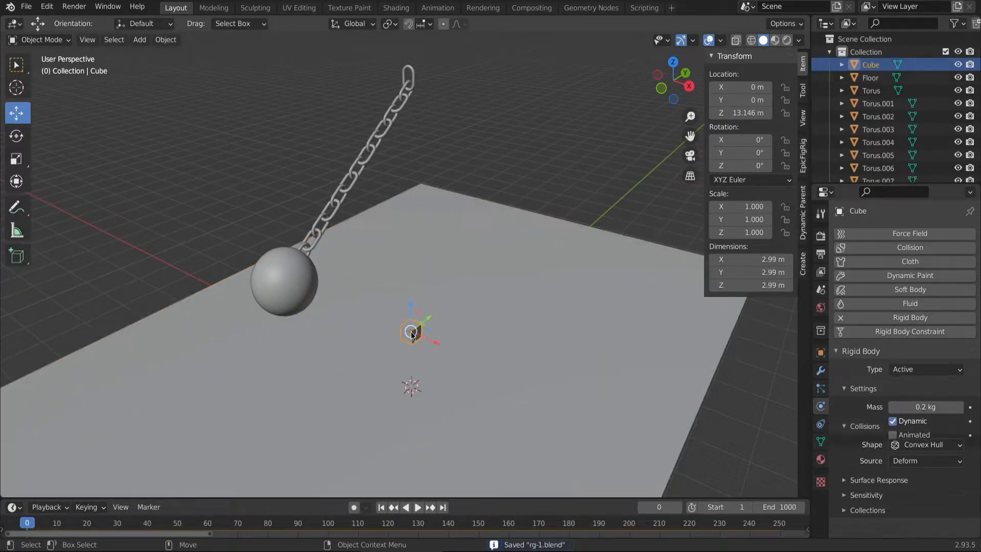
{"action": "middle_click_drag", "start_coordinate": [428, 371], "coordinate": [443, 345]}
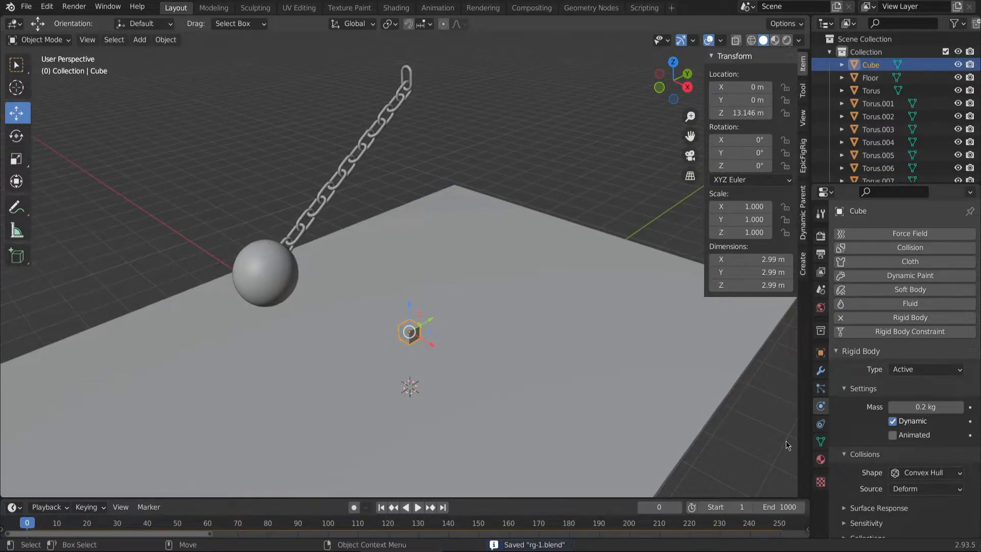
Add three Array modifiers to the cube
{"action": "left_click", "coordinate": [821, 372]}
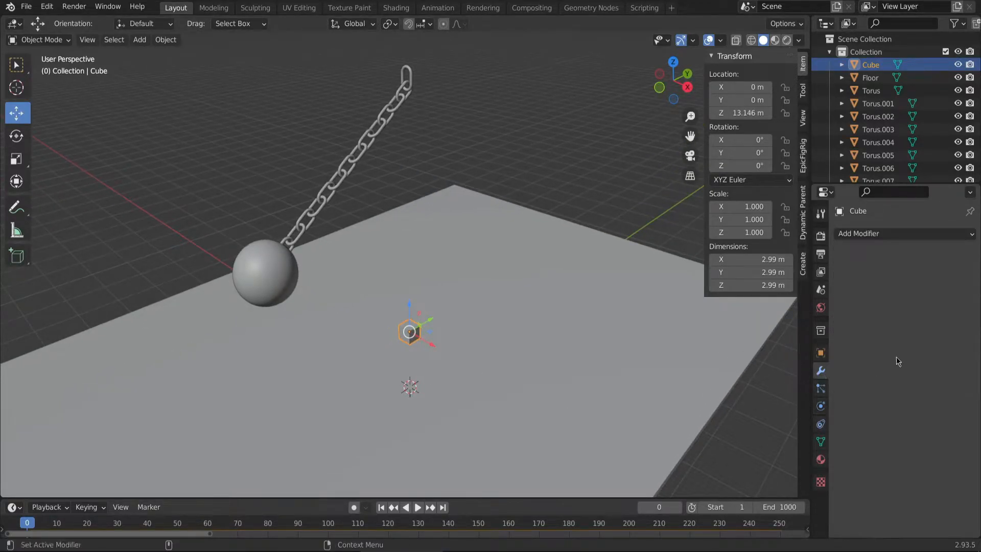
{"action": "left_click", "coordinate": [890, 233]}
{"action": "left_click", "coordinate": [745, 264]}
{"action": "left_click", "coordinate": [882, 234]}
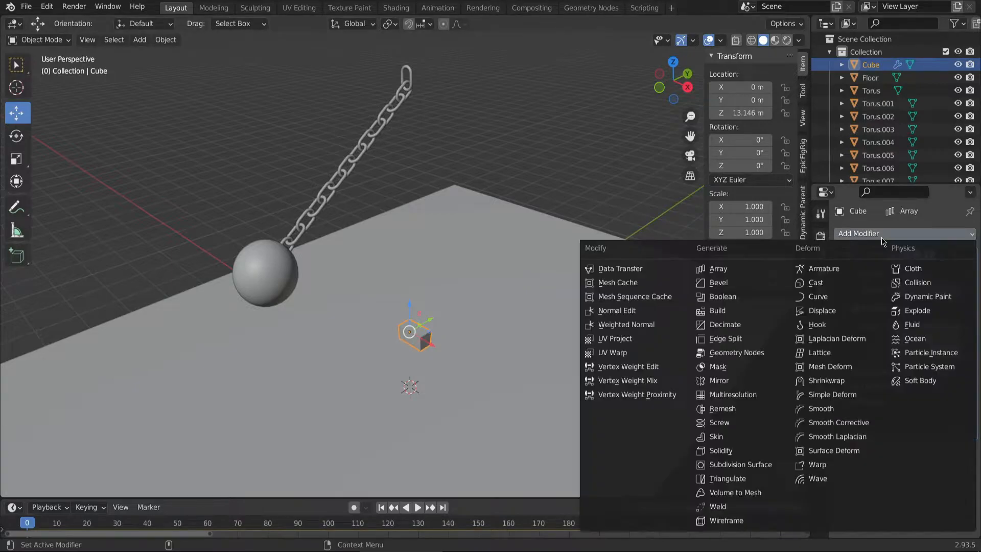
{"action": "left_click", "coordinate": [744, 266]}
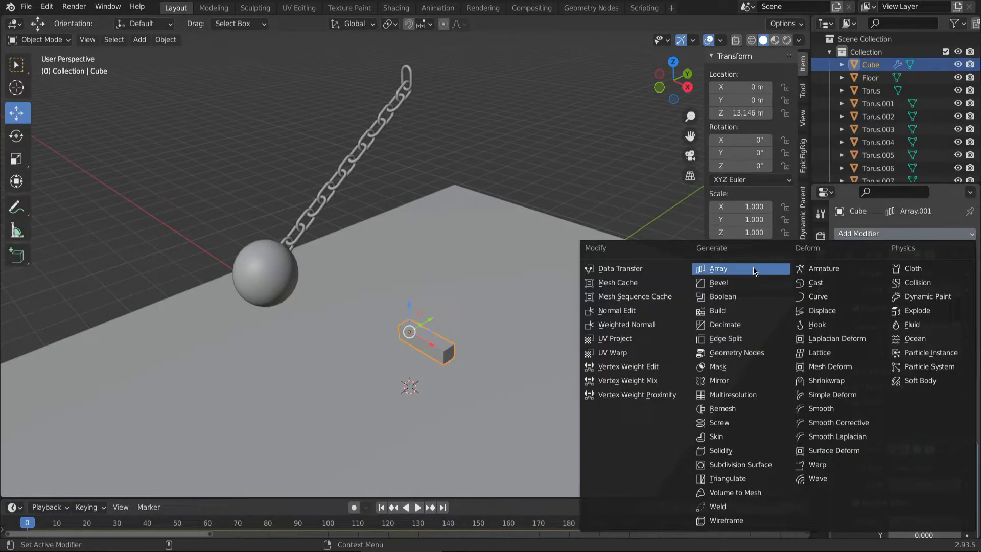
{"action": "left_click", "coordinate": [718, 269]}
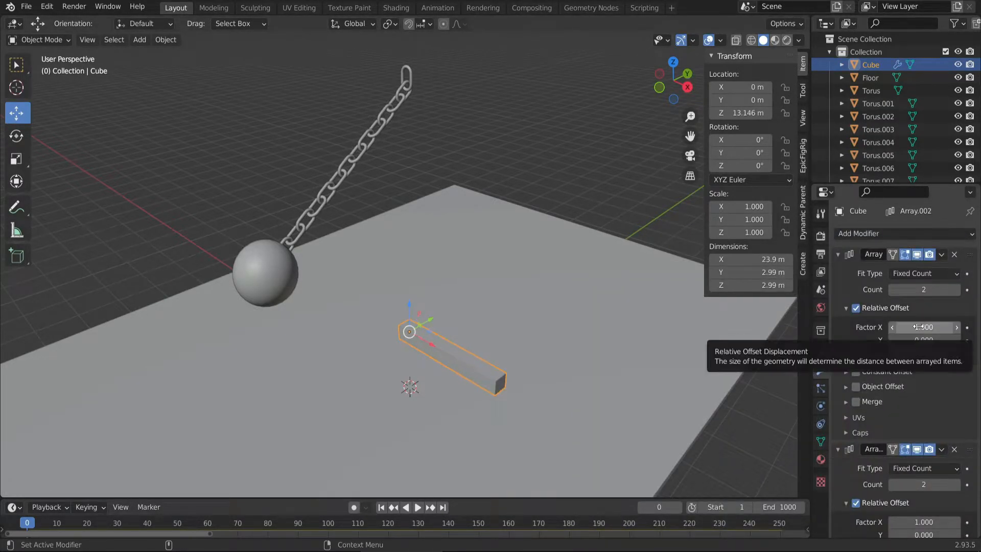
Set the second Array modifier's relative offset to 0 in X and 1 in Y
{"action": "scroll", "coordinate": [920, 408], "scroll_direction": "down", "scroll_amount": 5}
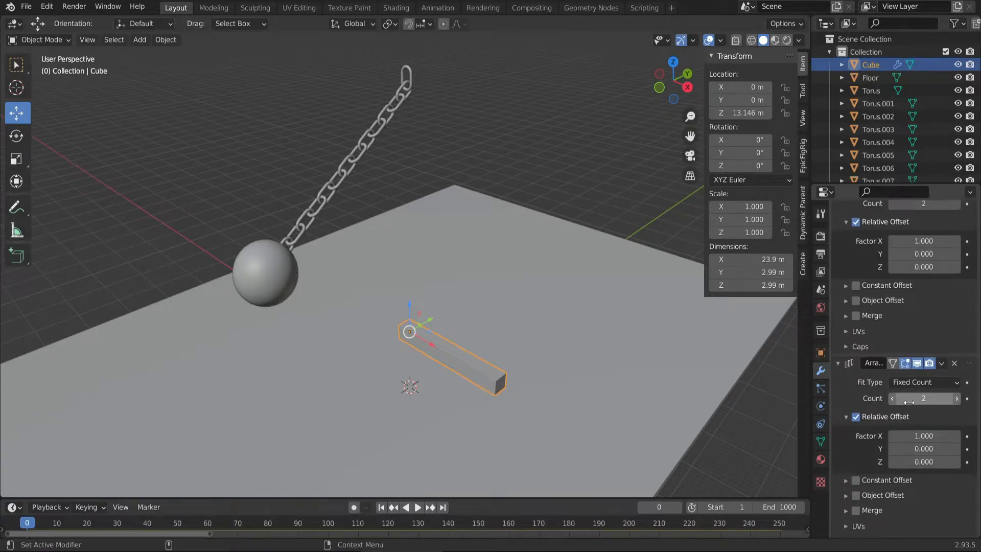
{"action": "key", "text": "BackSpace"}
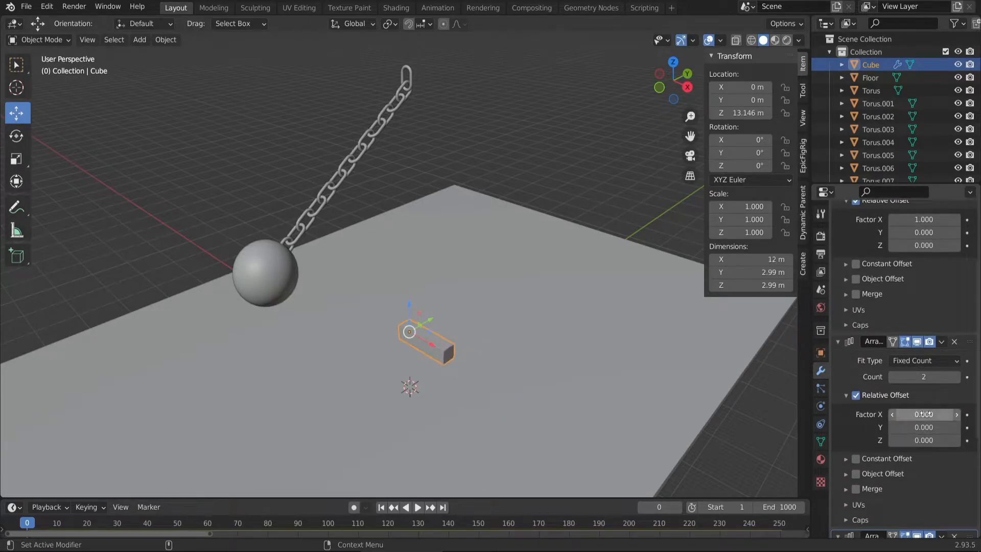
{"action": "left_click", "coordinate": [922, 427]}
{"action": "type", "text": "1"}
{"action": "key", "text": "Return"}
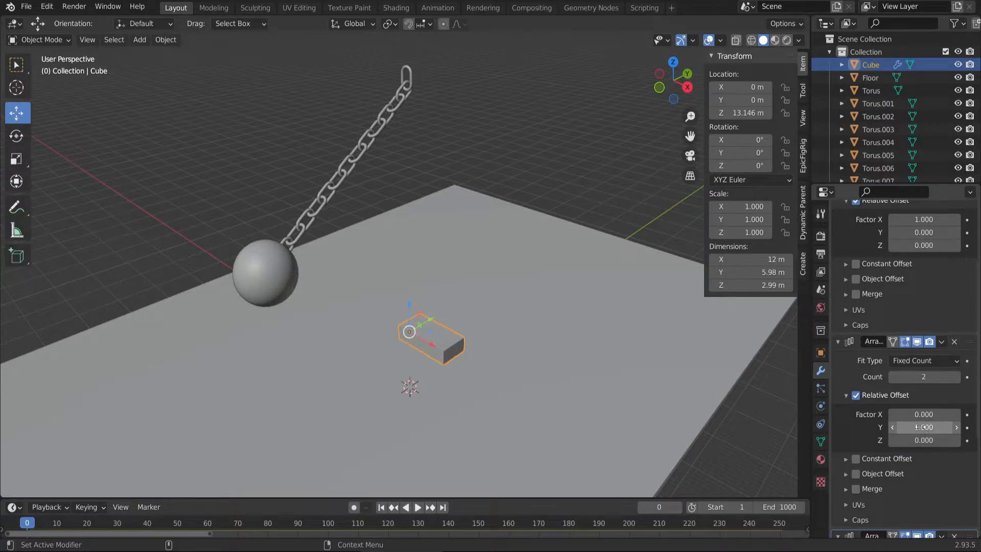
{"action": "scroll", "coordinate": [923, 427], "scroll_direction": "up", "scroll_amount": 1}
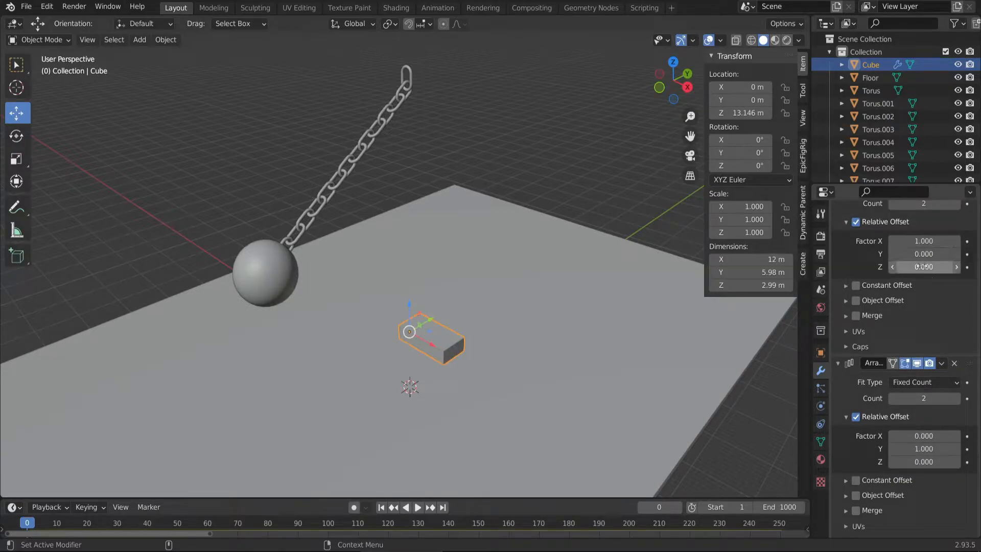
{"action": "scroll", "coordinate": [936, 427], "scroll_direction": "down", "scroll_amount": 3}
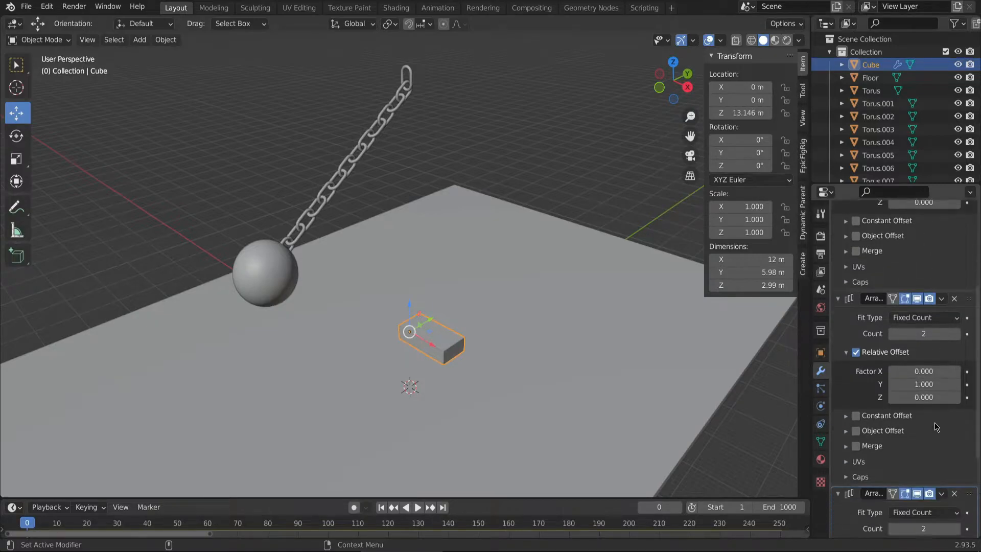
{"action": "scroll", "coordinate": [936, 428], "scroll_direction": "down", "scroll_amount": 3}
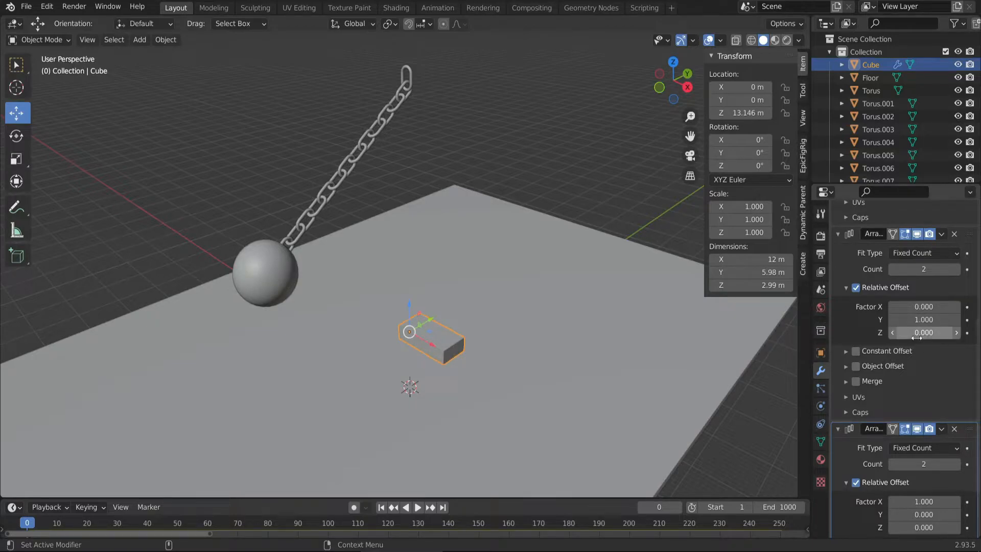
{"action": "left_click", "coordinate": [919, 319]}
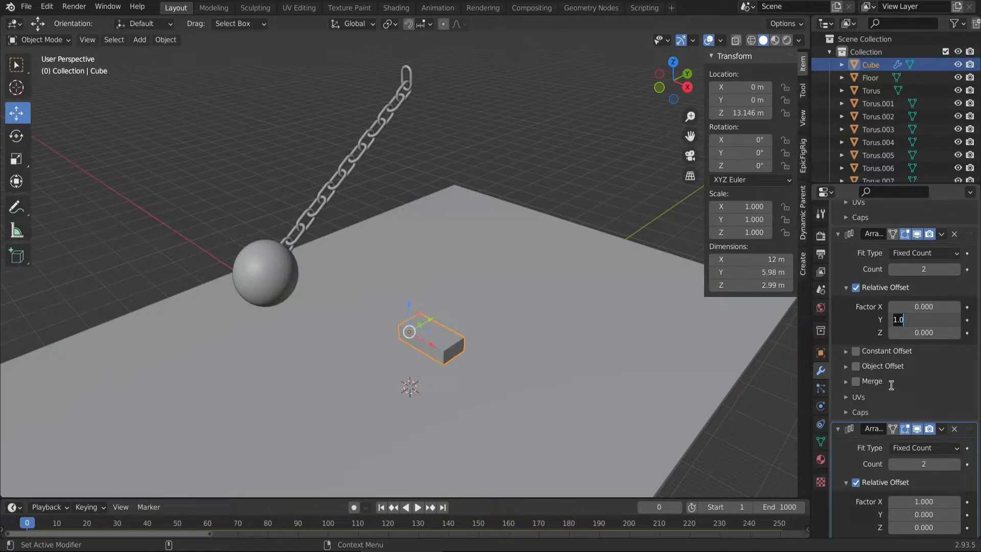
{"action": "key", "text": "Return"}
{"action": "scroll", "coordinate": [848, 331], "scroll_direction": "up", "scroll_amount": 10}
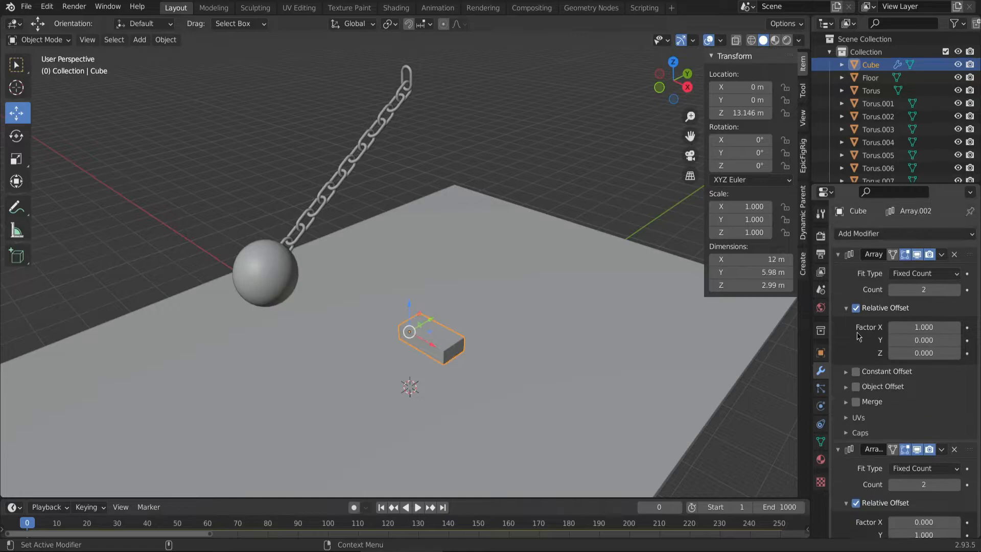
Set the first Array modifier's relative X offset to 1.4 and its count to 5
{"action": "left_click_drag", "start_coordinate": [915, 327], "coordinate": [935, 327]}
{"action": "left_click", "coordinate": [923, 290]}
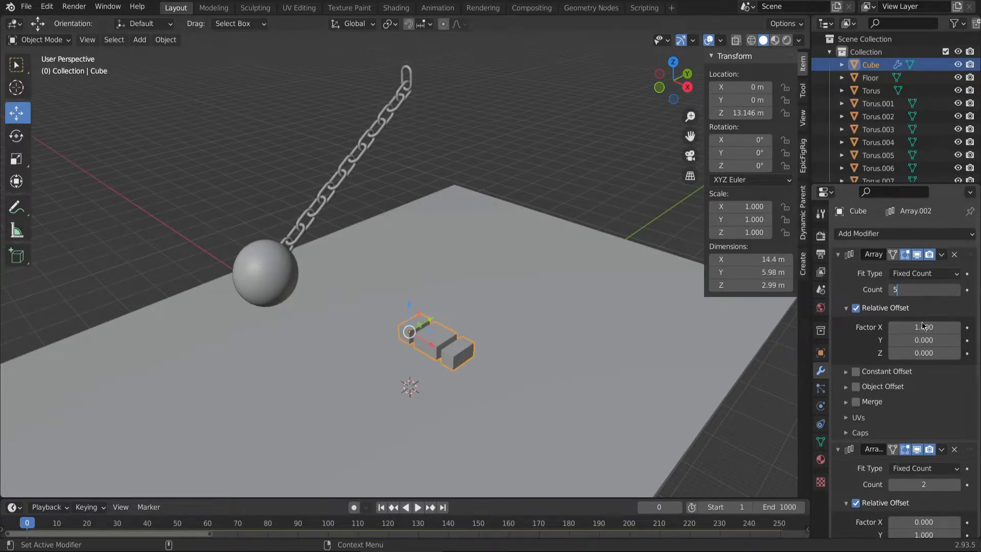
{"action": "type", "text": "5"}
{"action": "key", "text": "Return"}
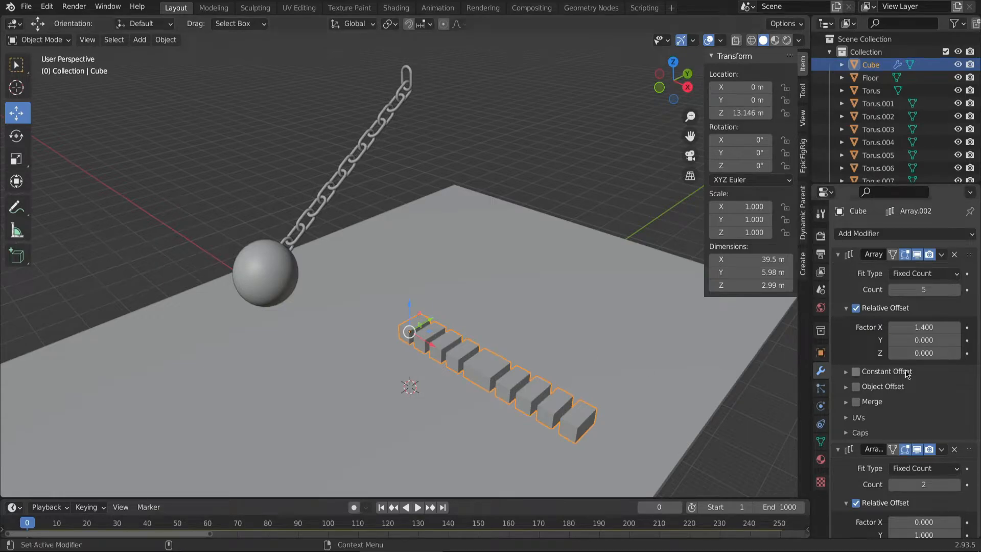
Set the second Array modifier's relative Y offset to 1.4 and its count to 5
{"action": "scroll", "coordinate": [857, 373], "scroll_direction": "down", "scroll_amount": 2}
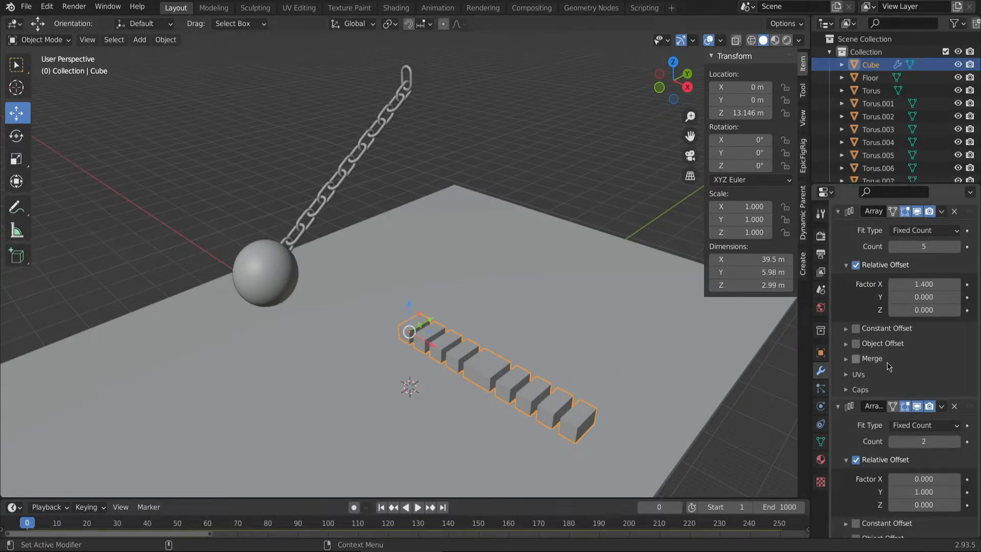
{"action": "scroll", "coordinate": [892, 371], "scroll_direction": "down", "scroll_amount": 1}
{"action": "left_click", "coordinate": [923, 469]}
{"action": "type", "text": "1.4"}
{"action": "key", "text": "Return"}
{"action": "left_click_drag", "start_coordinate": [370, 326], "coordinate": [456, 322], "text": "alt"}
{"action": "scroll", "coordinate": [912, 455], "scroll_direction": "down", "scroll_amount": 2}
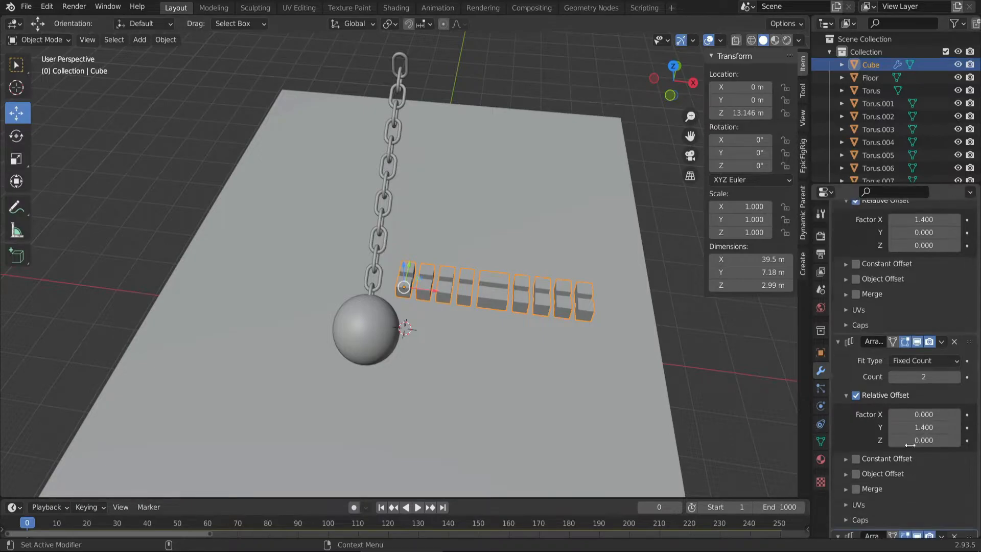
{"action": "left_click_drag", "start_coordinate": [918, 375], "coordinate": [937, 376]}
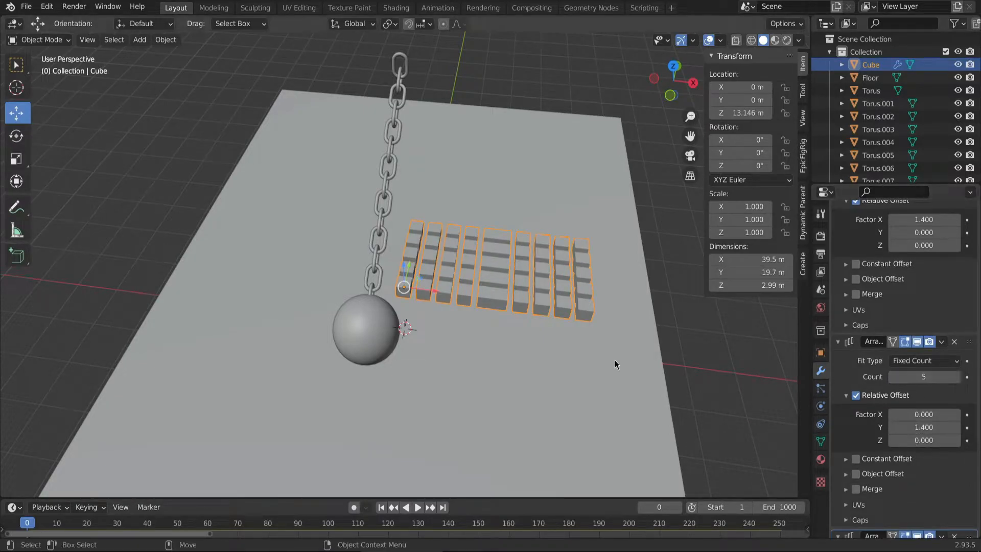
{"action": "scroll", "coordinate": [871, 429], "scroll_direction": "up", "scroll_amount": 1}
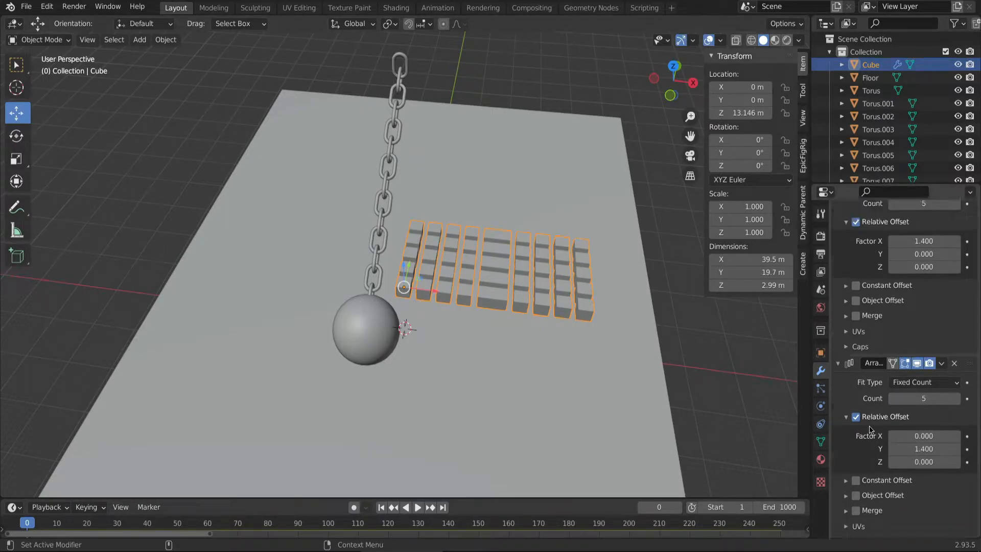
{"action": "scroll", "coordinate": [870, 430], "scroll_direction": "up", "scroll_amount": 4}
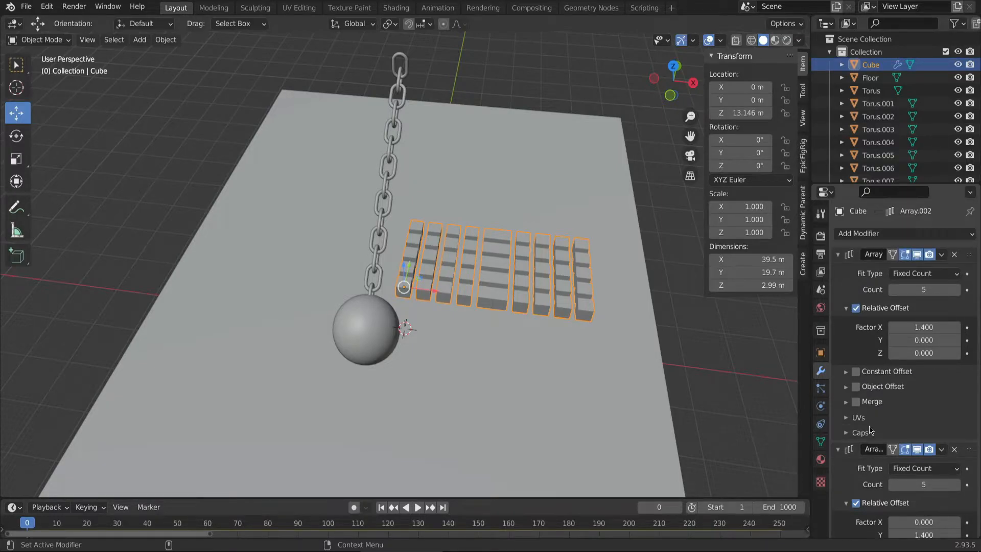
Set the third Array modifier's count to 5 and its relative X offset to 0
{"action": "scroll", "coordinate": [871, 431], "scroll_direction": "down", "scroll_amount": 11}
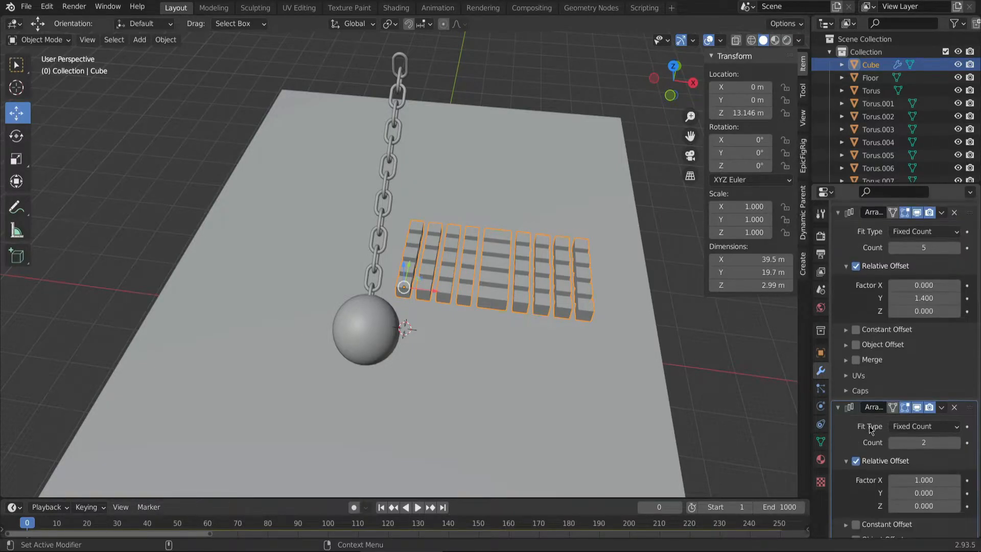
{"action": "scroll", "coordinate": [871, 429], "scroll_direction": "down", "scroll_amount": 3}
{"action": "left_click", "coordinate": [918, 388]}
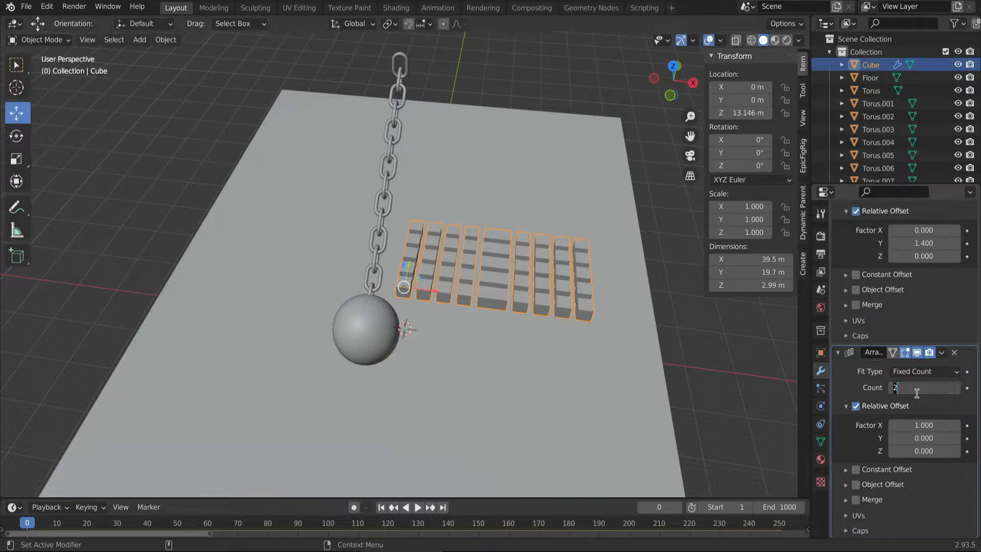
{"action": "type", "text": "5"}
{"action": "key", "text": "Return"}
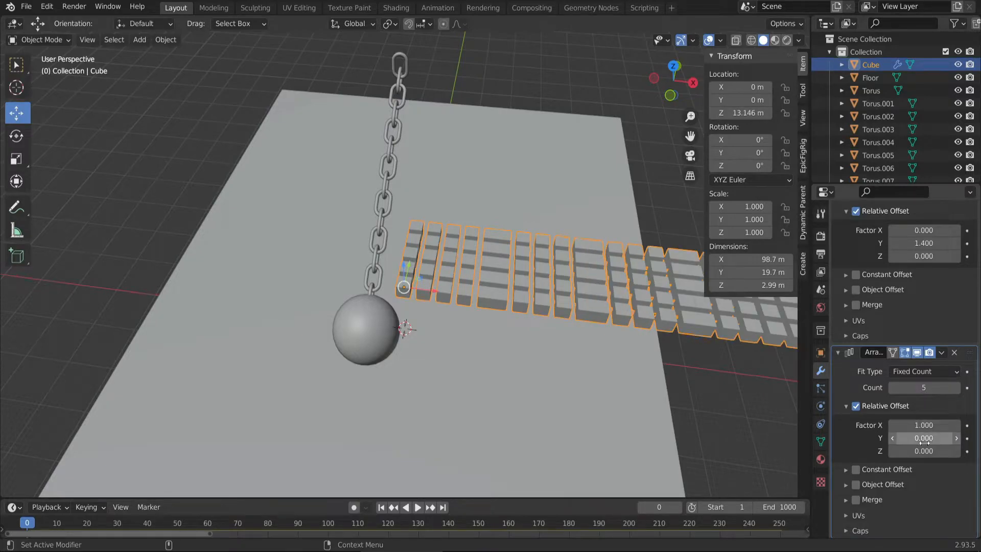
{"action": "left_click", "coordinate": [924, 425]}
{"action": "type", "text": "0"}
{"action": "key", "text": "Return"}
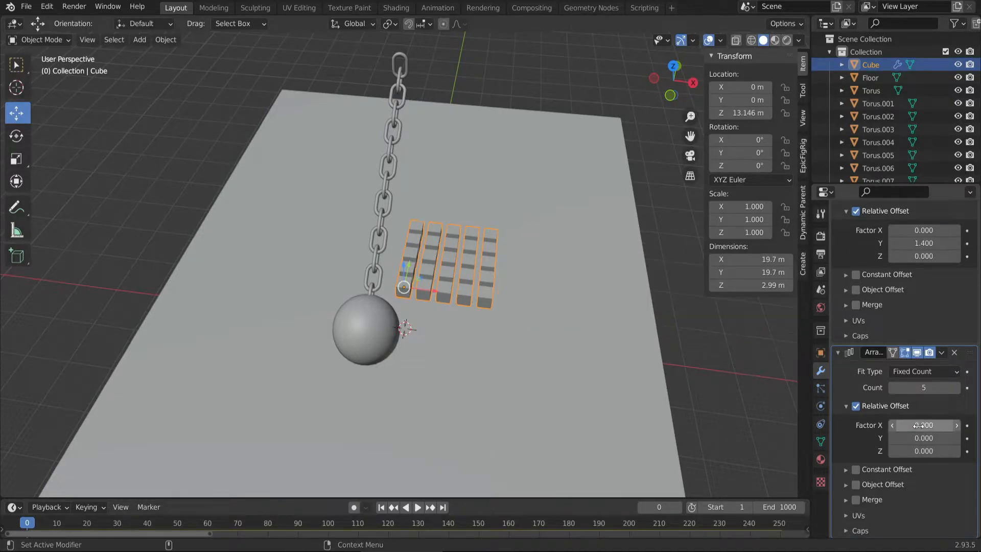
Set the third Array modifier's relative Z offset to 1.4
{"action": "left_click", "coordinate": [921, 467]}
{"action": "left_click", "coordinate": [921, 454]}
{"action": "type", "text": "1"}
{"action": "key", "text": "Return"}
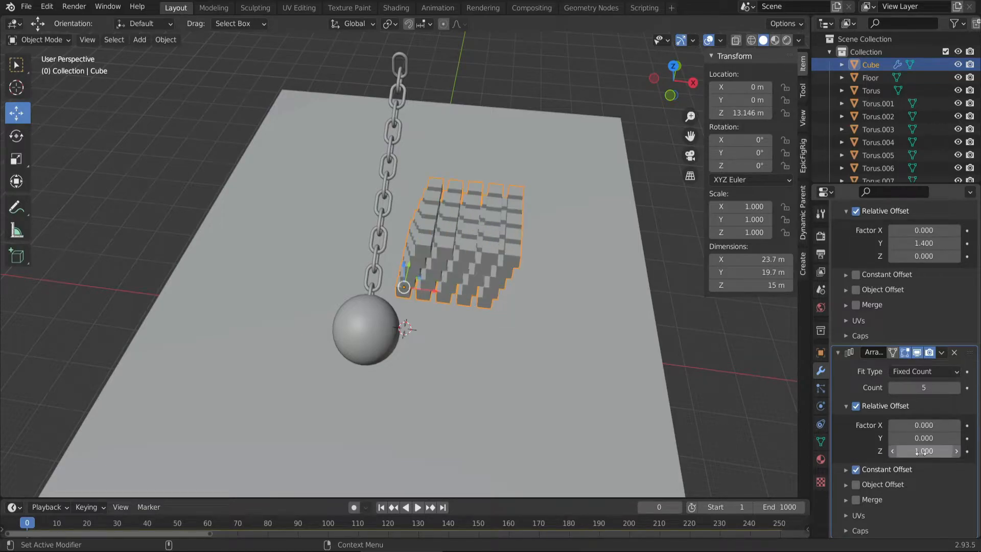
{"action": "left_click", "coordinate": [931, 450]}
{"action": "type", "text": "1.4"}
{"action": "key", "text": "Return"}
Move the arrayed cube block along the X axis to about -10.8 m, deselect it and save the file
{"action": "middle_click_drag", "start_coordinate": [654, 389], "coordinate": [501, 318]}
{"action": "scroll", "coordinate": [871, 475], "scroll_direction": "up", "scroll_amount": 8}
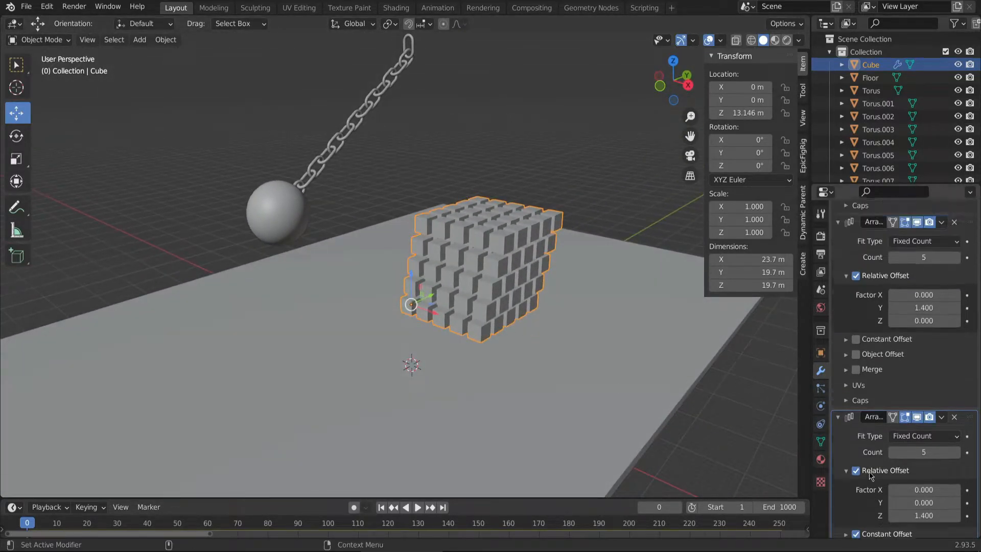
{"action": "scroll", "coordinate": [870, 475], "scroll_direction": "down", "scroll_amount": 8}
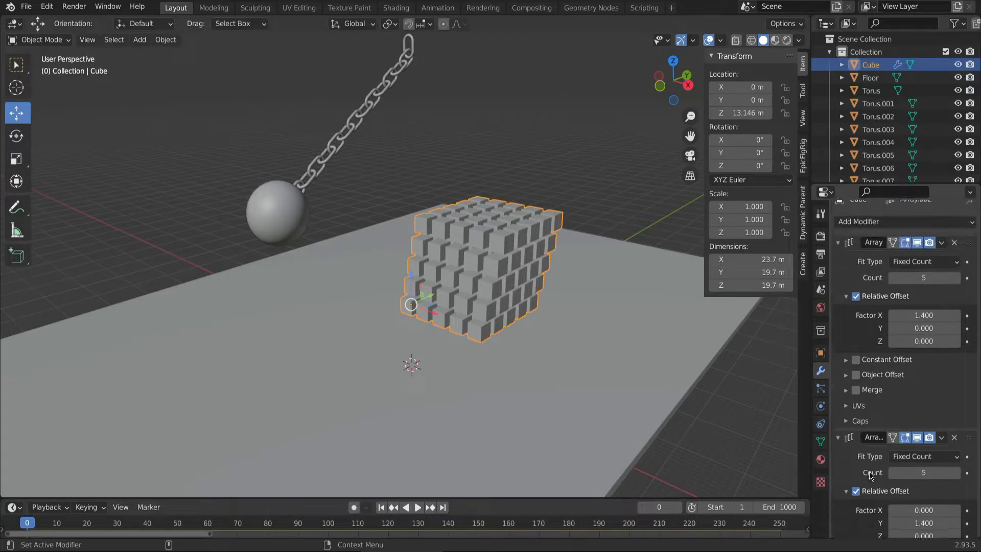
{"action": "middle_click_drag", "start_coordinate": [409, 306], "coordinate": [428, 312]}
{"action": "left_click_drag", "start_coordinate": [427, 311], "coordinate": [379, 310]}
{"action": "left_click", "coordinate": [578, 243]}
{"action": "middle_click_drag", "start_coordinate": [578, 243], "coordinate": [473, 295]}
{"action": "key", "text": "ctrl+s"}
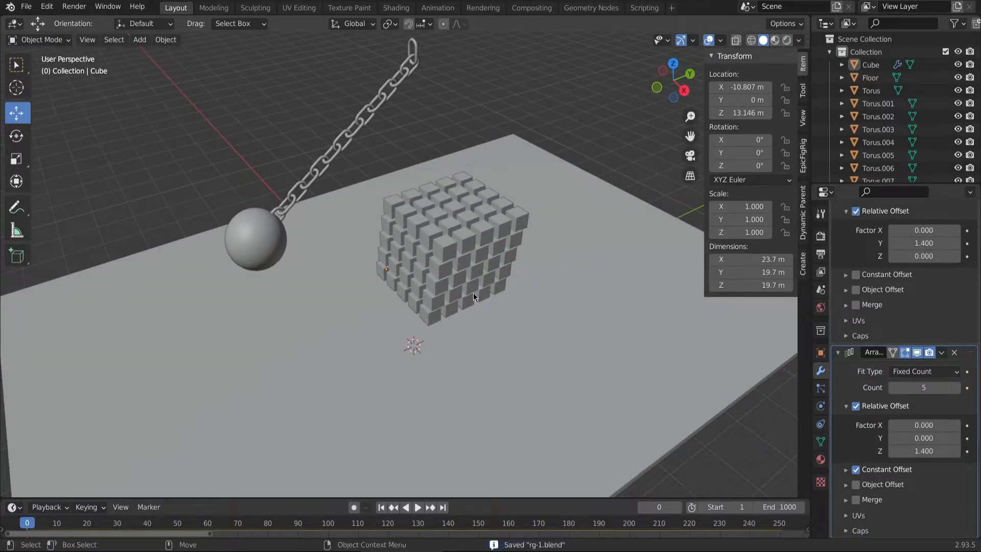
Disable Constant Offset on the third Array modifier so the cube layers stack straight
{"action": "middle_click_drag", "start_coordinate": [473, 293], "coordinate": [452, 239]}
{"action": "scroll", "coordinate": [946, 452], "scroll_direction": "up", "scroll_amount": 4}
{"action": "scroll", "coordinate": [947, 452], "scroll_direction": "down", "scroll_amount": 4}
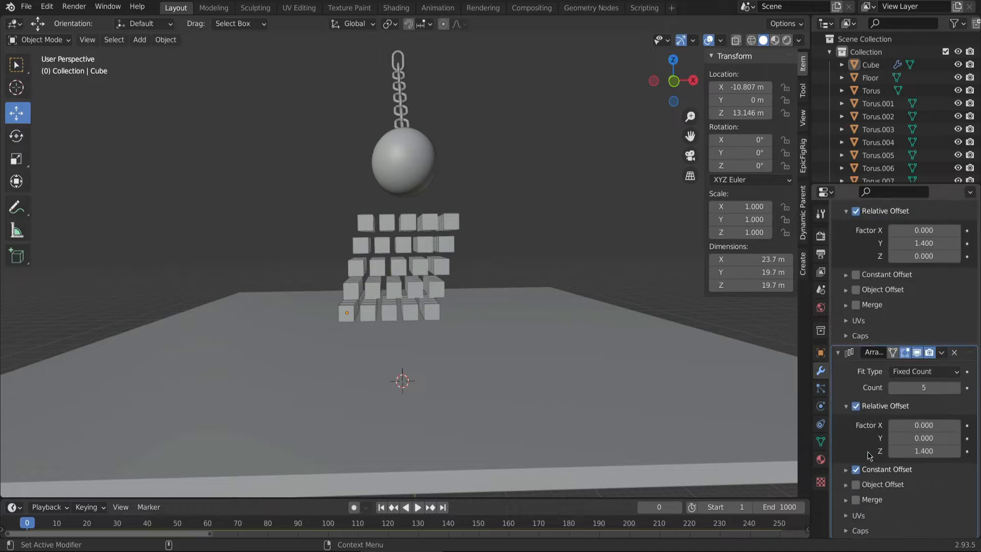
{"action": "left_click", "coordinate": [857, 470]}
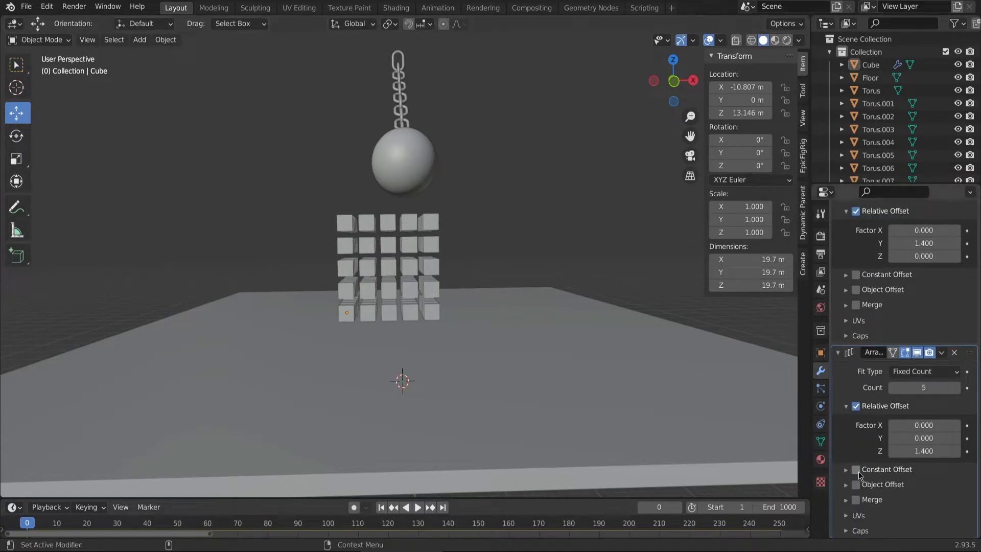
{"action": "middle_click_drag", "start_coordinate": [554, 262], "coordinate": [490, 307]}
Select the cube block and apply all three of its Array modifiers
{"action": "left_click", "coordinate": [416, 249]}
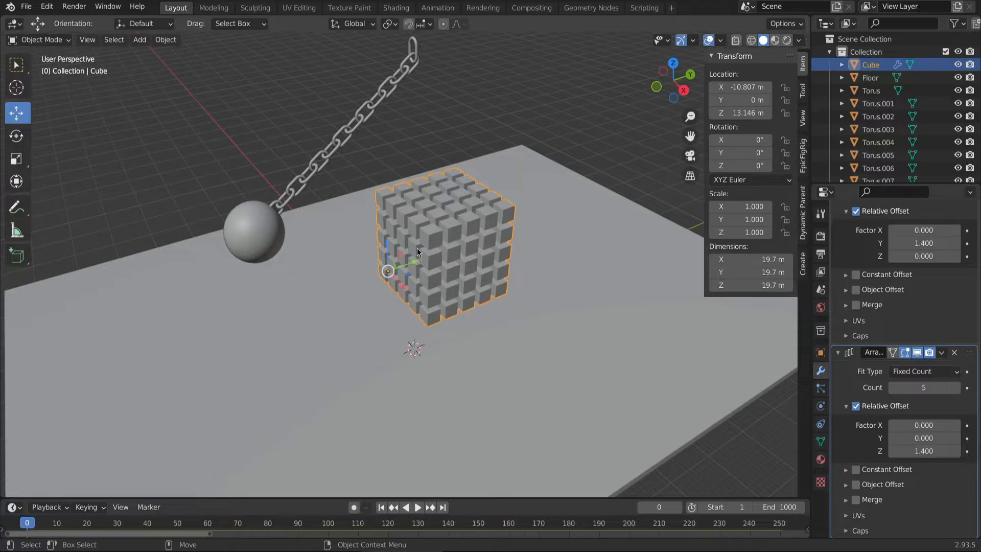
{"action": "left_click", "coordinate": [941, 352]}
{"action": "left_click", "coordinate": [924, 370]}
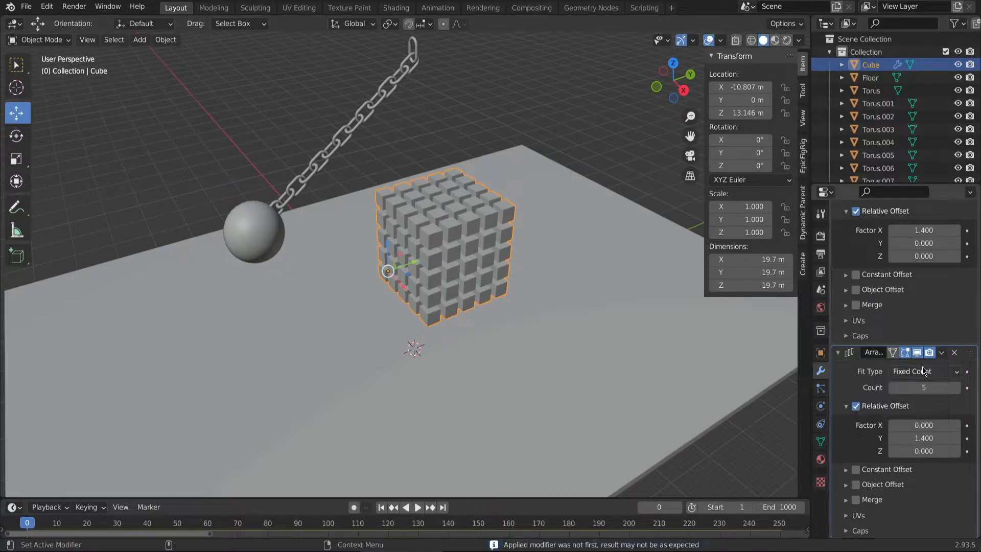
{"action": "scroll", "coordinate": [930, 370], "scroll_direction": "up", "scroll_amount": 5}
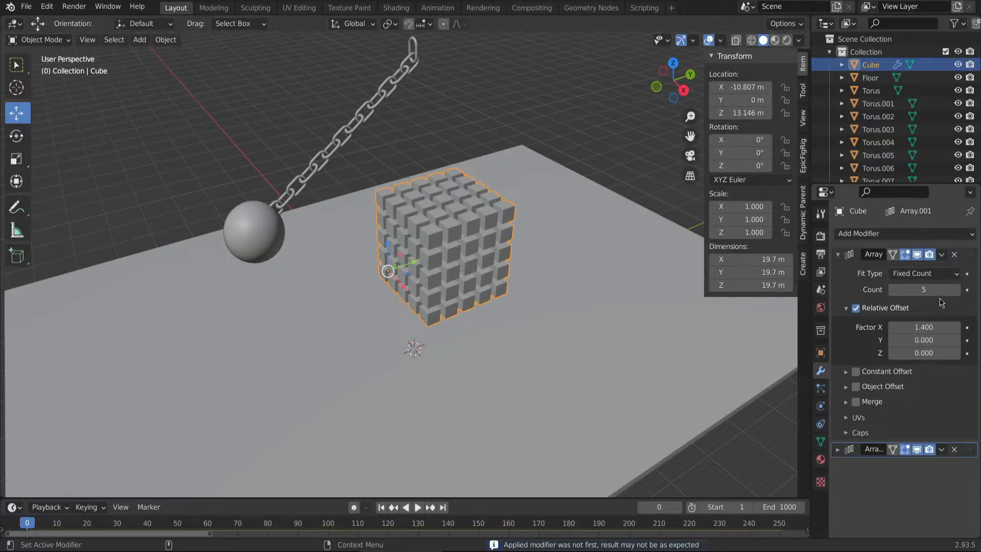
{"action": "left_click", "coordinate": [941, 254]}
{"action": "left_click", "coordinate": [920, 269]}
{"action": "left_click", "coordinate": [942, 254]}
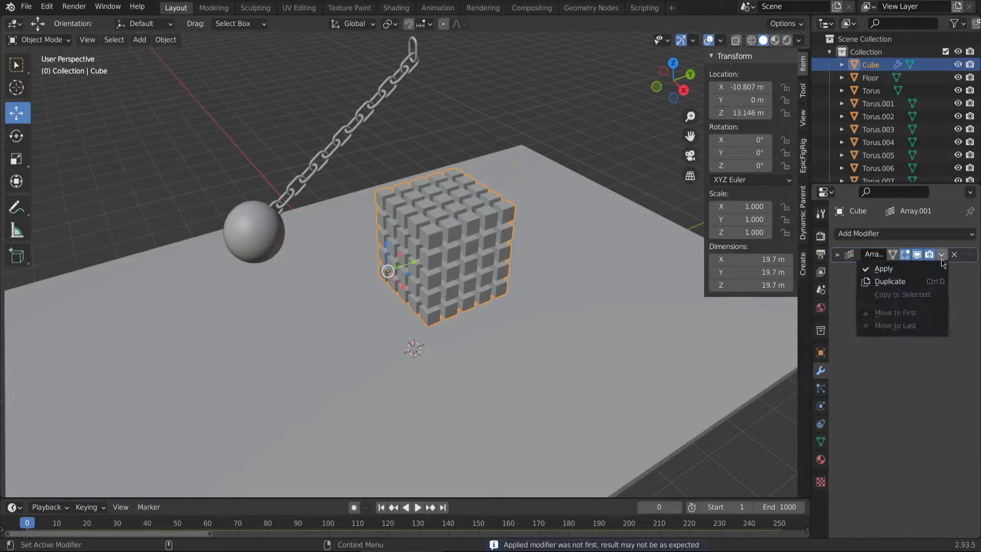
{"action": "left_click", "coordinate": [925, 269]}
Set the origin of the whole cube block to its geometry
{"action": "left_click", "coordinate": [573, 138]}
{"action": "left_click", "coordinate": [487, 223]}
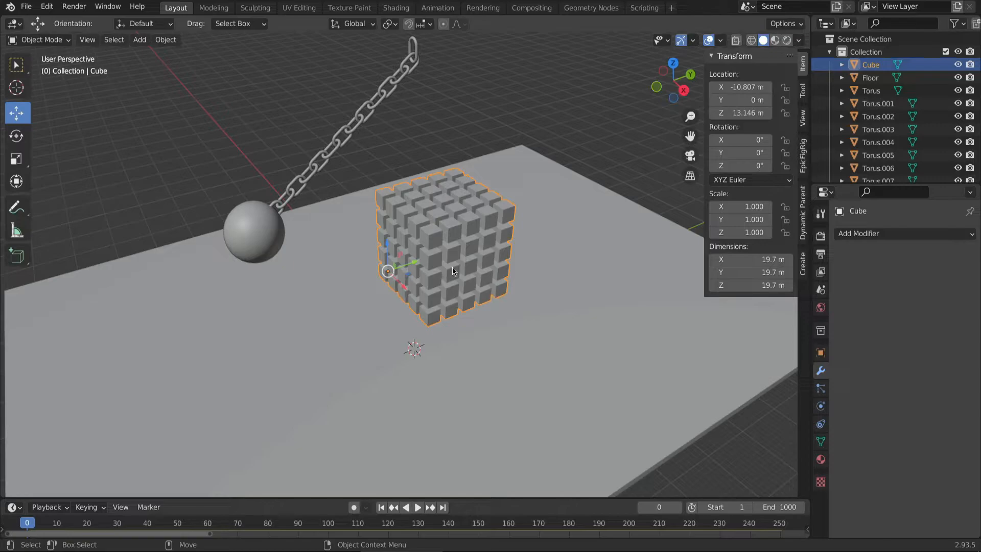
{"action": "left_click", "coordinate": [167, 41]}
{"action": "mouse_move", "coordinate": [185, 68]}
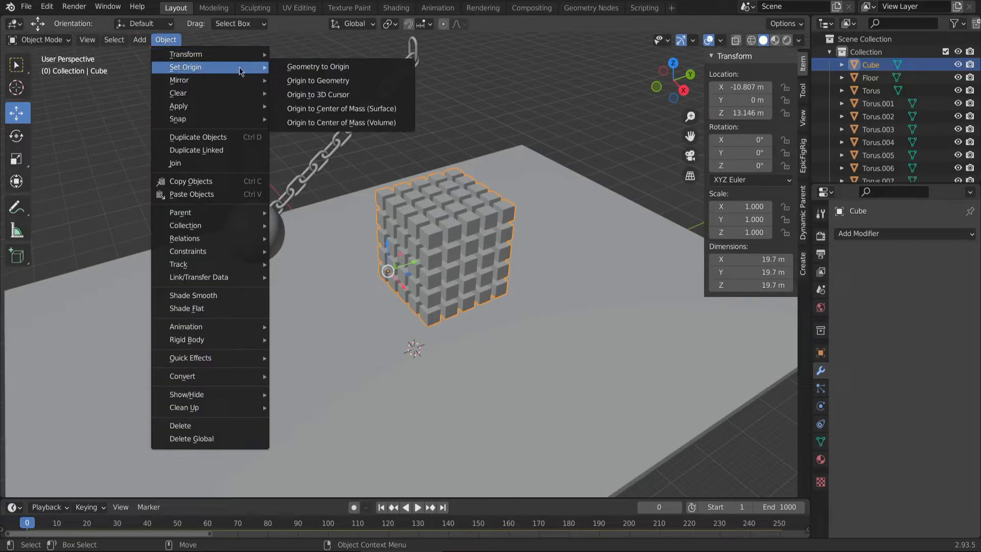
{"action": "left_click", "coordinate": [311, 84]}
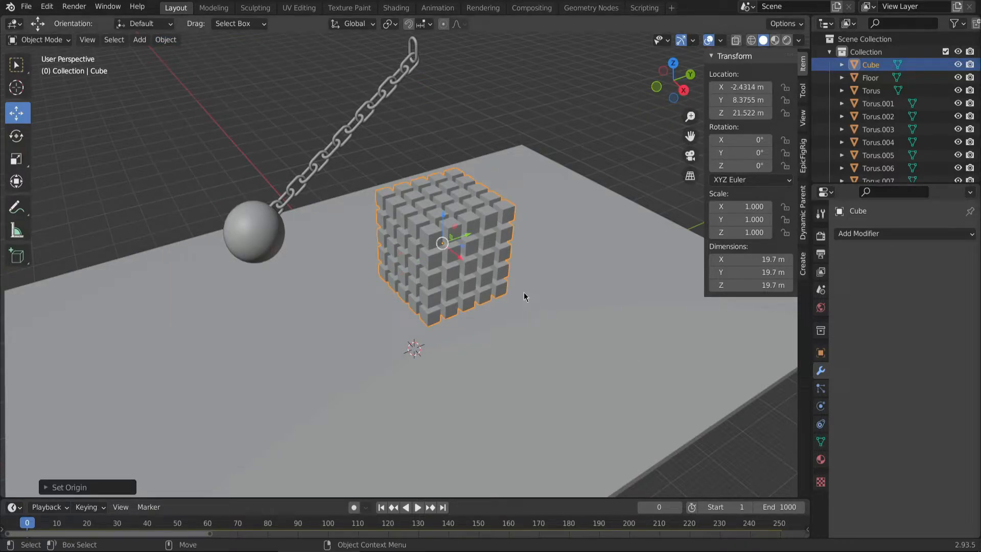
In Edit Mode, select the cube block's entire mesh and separate it by loose parts
{"action": "left_click_drag", "start_coordinate": [451, 336], "coordinate": [456, 332]}
{"action": "scroll", "coordinate": [486, 321], "scroll_direction": "up", "scroll_amount": 4}
{"action": "left_click", "coordinate": [482, 269]}
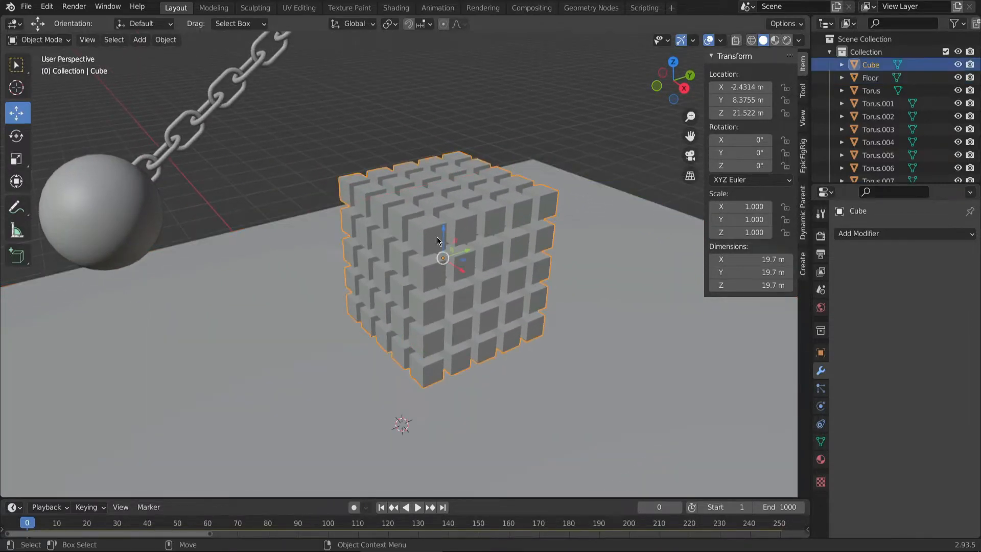
{"action": "left_click", "coordinate": [39, 40]}
{"action": "left_click", "coordinate": [52, 68]}
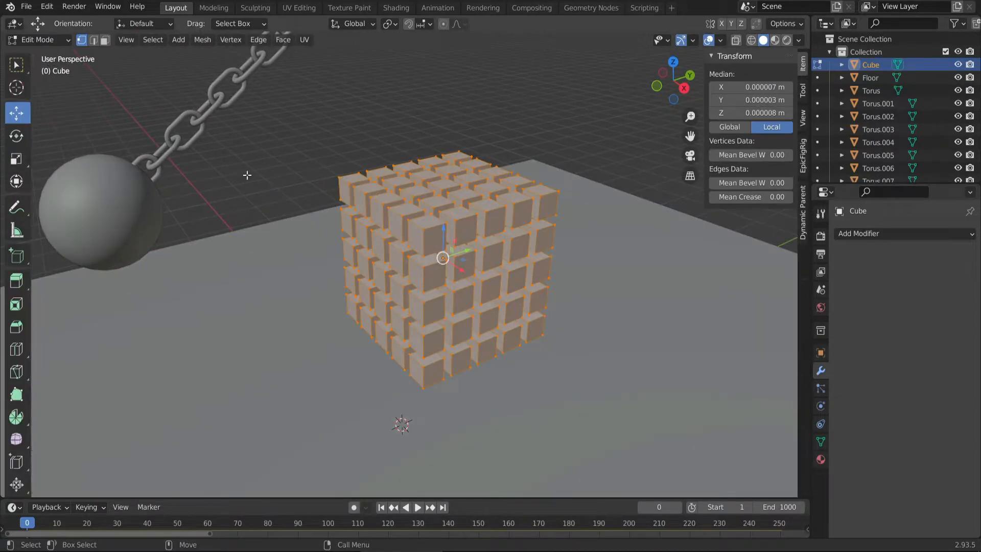
{"action": "key", "text": "alt+a"}
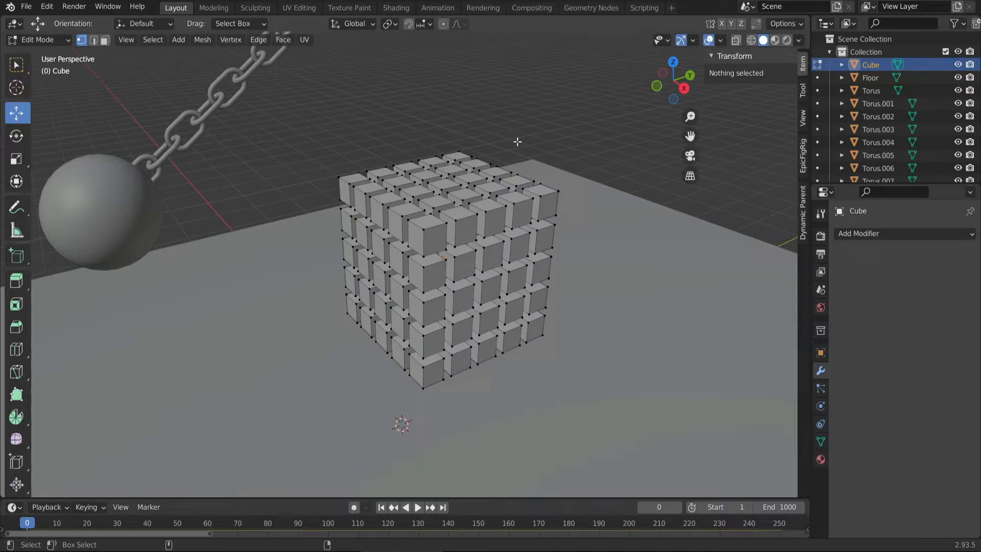
{"action": "key", "text": "a"}
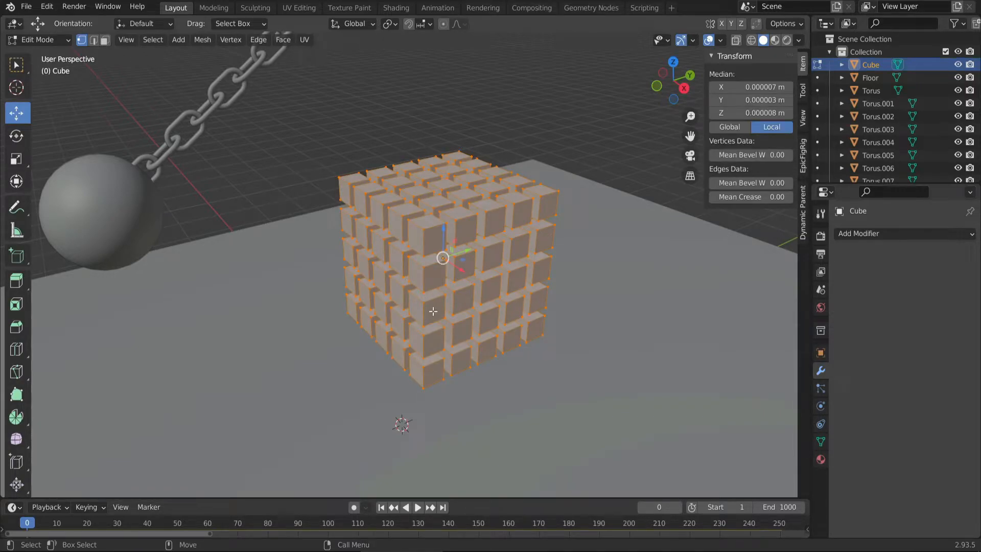
{"action": "key", "text": "F3"}
{"action": "type", "text": "sepera"}
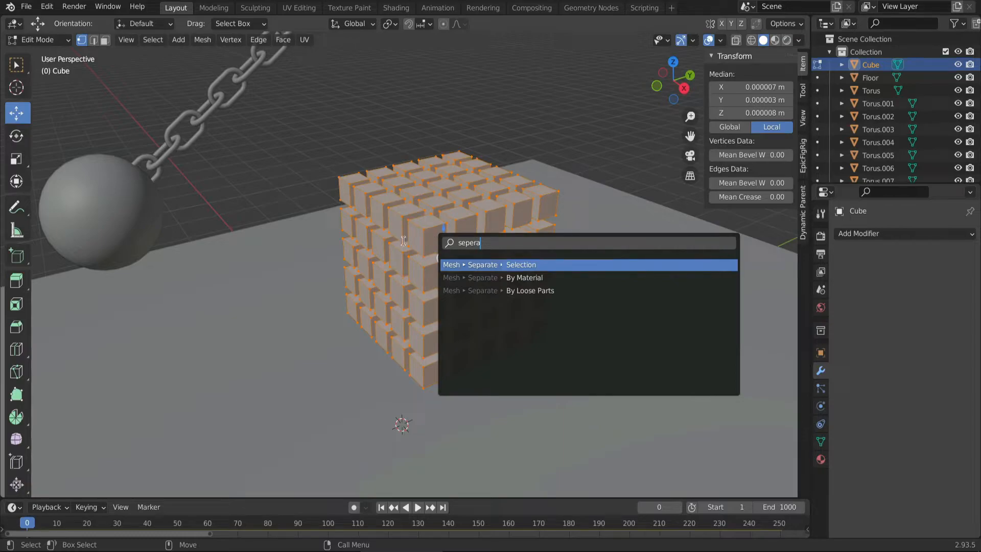
{"action": "left_click", "coordinate": [533, 290]}
Return to Object Mode and set the origin of every separated cube to its own geometry
{"action": "middle_click_drag", "start_coordinate": [307, 353], "coordinate": [323, 337]}
{"action": "key", "text": "a"}
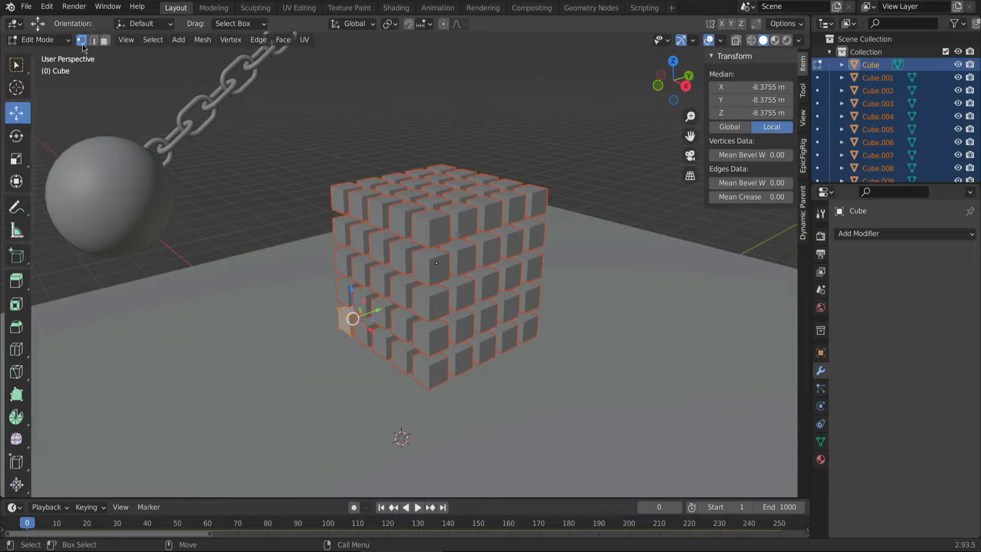
{"action": "left_click", "coordinate": [64, 41]}
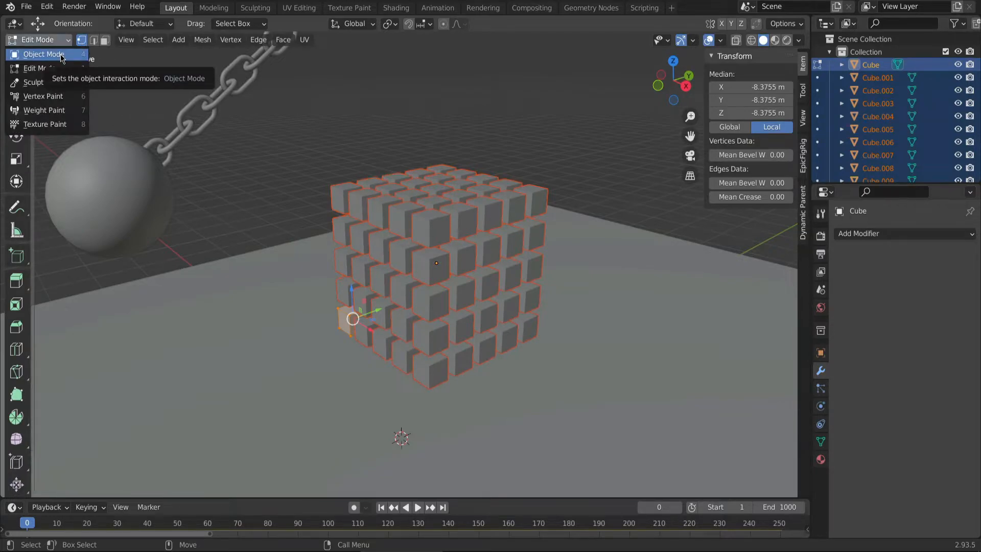
{"action": "left_click", "coordinate": [61, 57]}
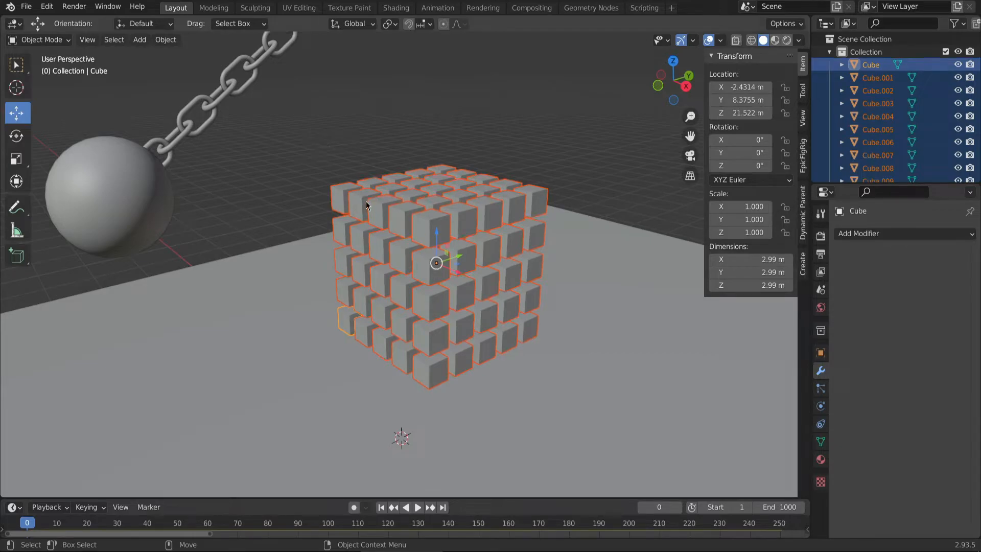
{"action": "left_click", "coordinate": [165, 39]}
{"action": "mouse_move", "coordinate": [215, 67]}
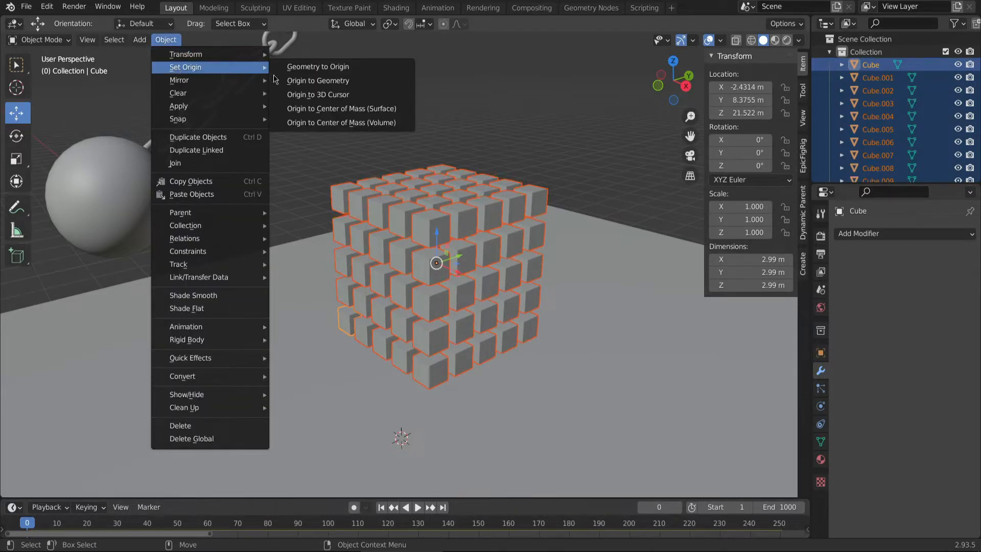
{"action": "left_click", "coordinate": [310, 82]}
{"action": "middle_click_drag", "start_coordinate": [449, 187], "coordinate": [351, 307]}
{"action": "middle_click_drag", "start_coordinate": [420, 485], "coordinate": [411, 397]}
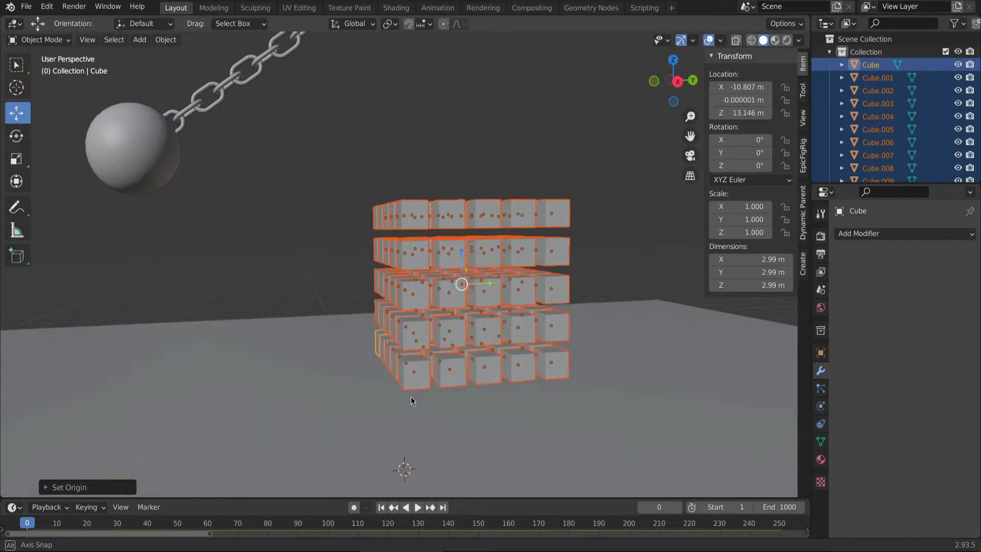
Play the simulation to examine how the ball hits the cubes, rewind to frame 0 and deselect the cubes
{"action": "left_click", "coordinate": [418, 508]}
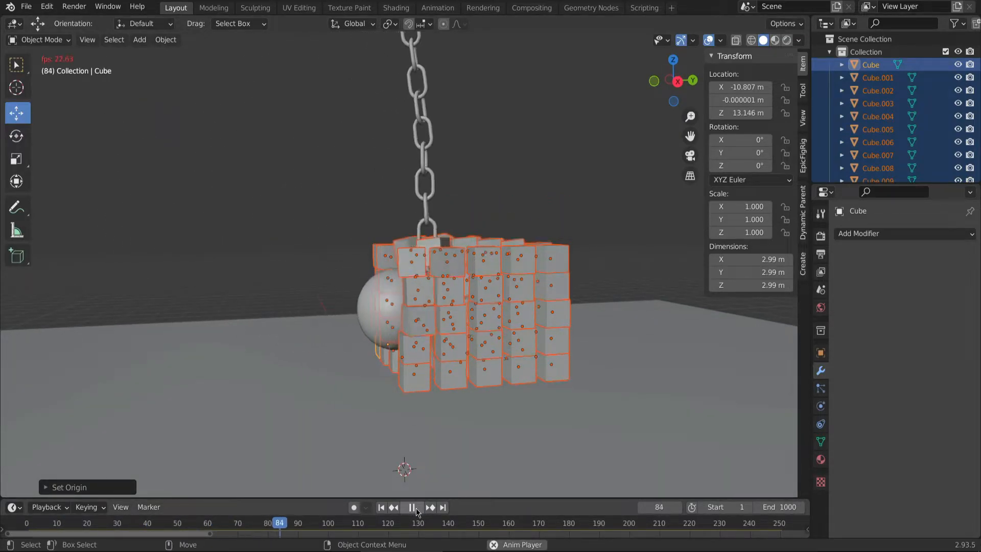
{"action": "left_click", "coordinate": [413, 508]}
{"action": "left_click_drag", "start_coordinate": [336, 525], "coordinate": [26, 525]}
{"action": "middle_click_drag", "start_coordinate": [261, 308], "coordinate": [271, 314]}
{"action": "left_click_drag", "start_coordinate": [271, 314], "coordinate": [298, 352], "text": "alt"}
{"action": "right_click_drag", "start_coordinate": [324, 250], "coordinate": [327, 362], "text": "alt"}
{"action": "left_click_drag", "start_coordinate": [407, 364], "coordinate": [396, 348], "text": "alt"}
{"action": "left_click", "coordinate": [56, 39]}
{"action": "left_click", "coordinate": [59, 53]}
{"action": "left_click", "coordinate": [244, 137]}
{"action": "middle_click_drag", "start_coordinate": [575, 175], "coordinate": [526, 201]}
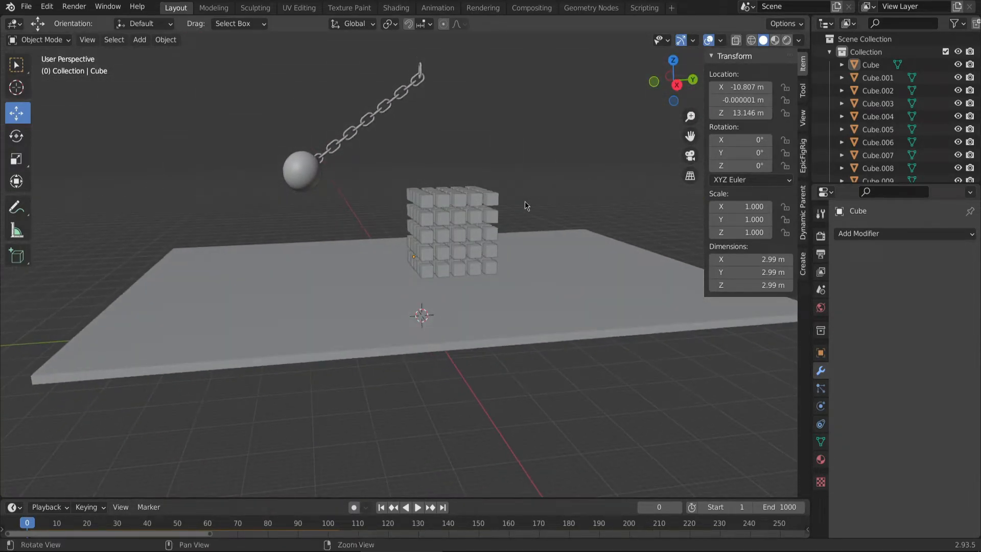
Set the wrecking ball's rigid body mass to 20 kg
{"action": "left_click", "coordinate": [302, 173]}
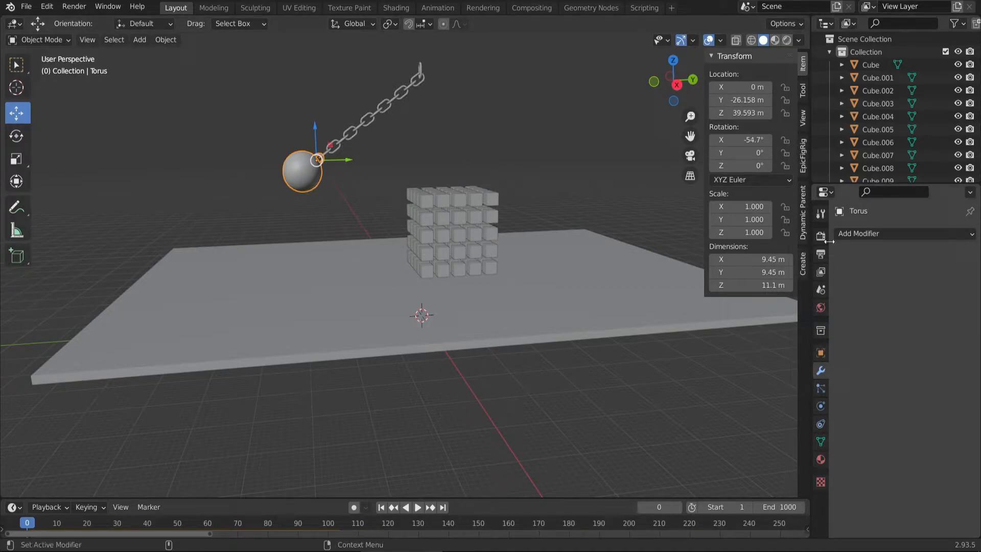
{"action": "left_click", "coordinate": [822, 458]}
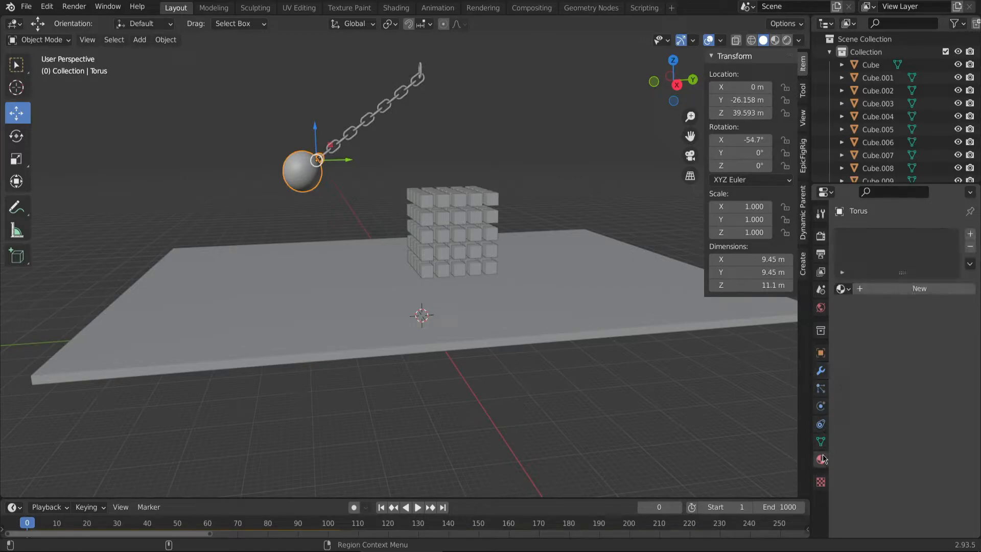
{"action": "left_click", "coordinate": [821, 236]}
{"action": "left_click", "coordinate": [821, 254]}
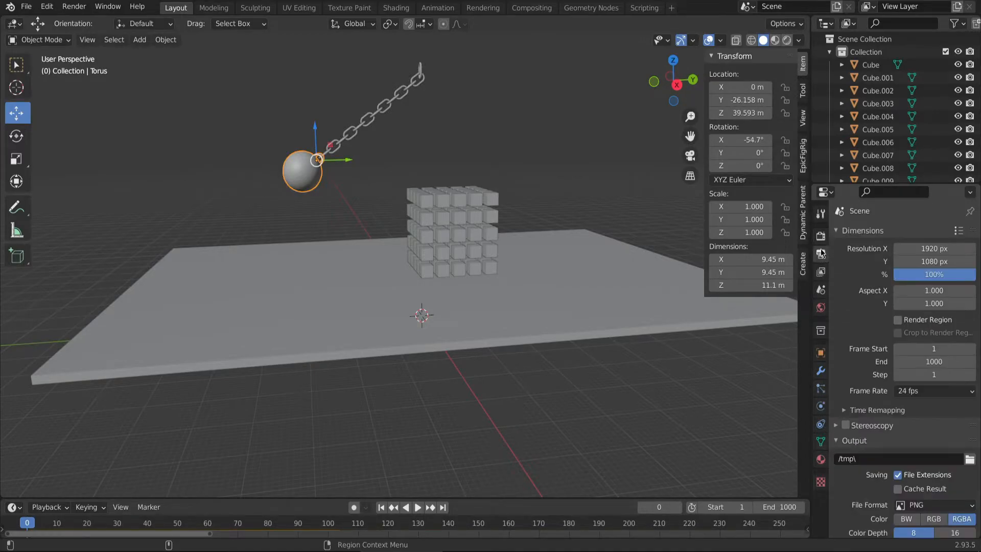
{"action": "left_click", "coordinate": [822, 237]}
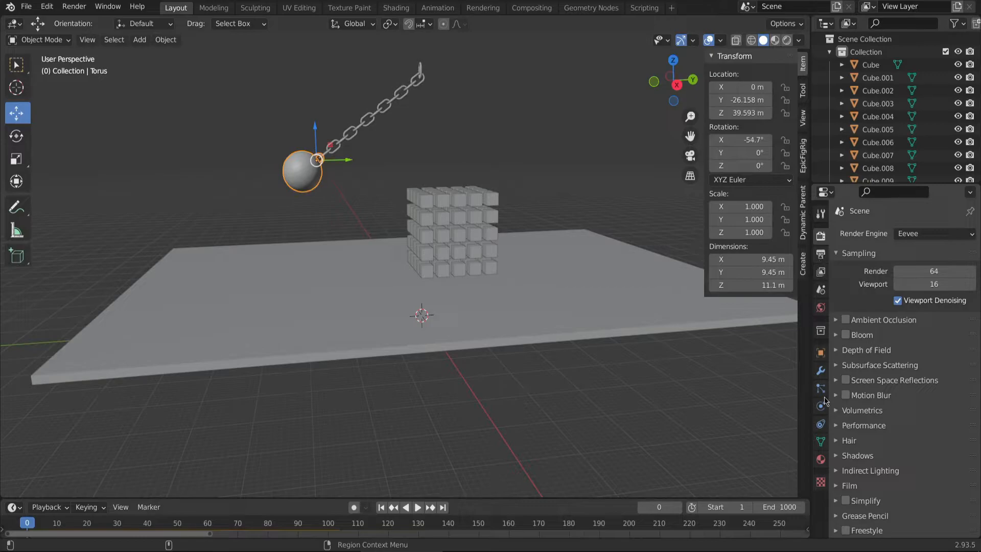
{"action": "left_click", "coordinate": [821, 424]}
{"action": "left_click", "coordinate": [821, 407]}
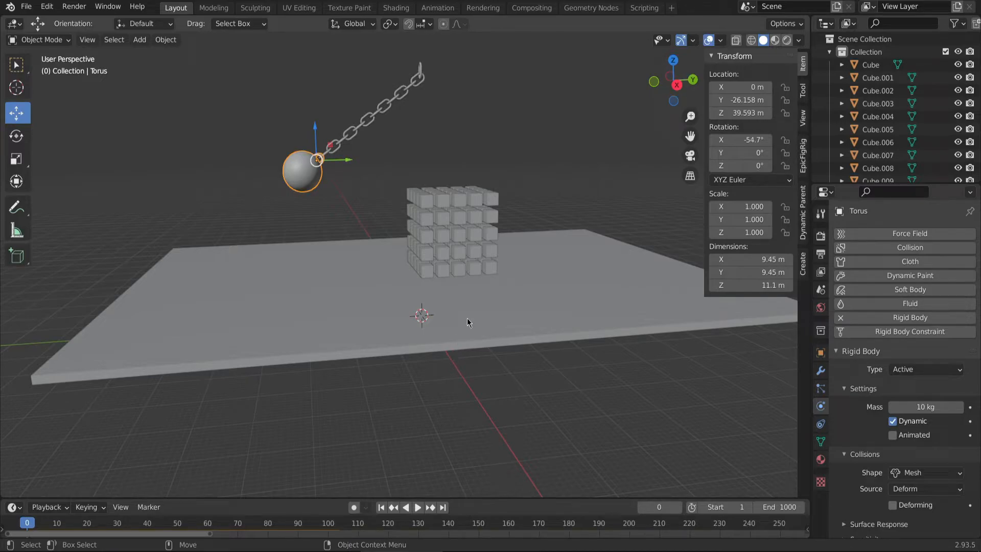
{"action": "left_click", "coordinate": [916, 406]}
{"action": "type", "text": "20"}
{"action": "key", "text": "Return"}
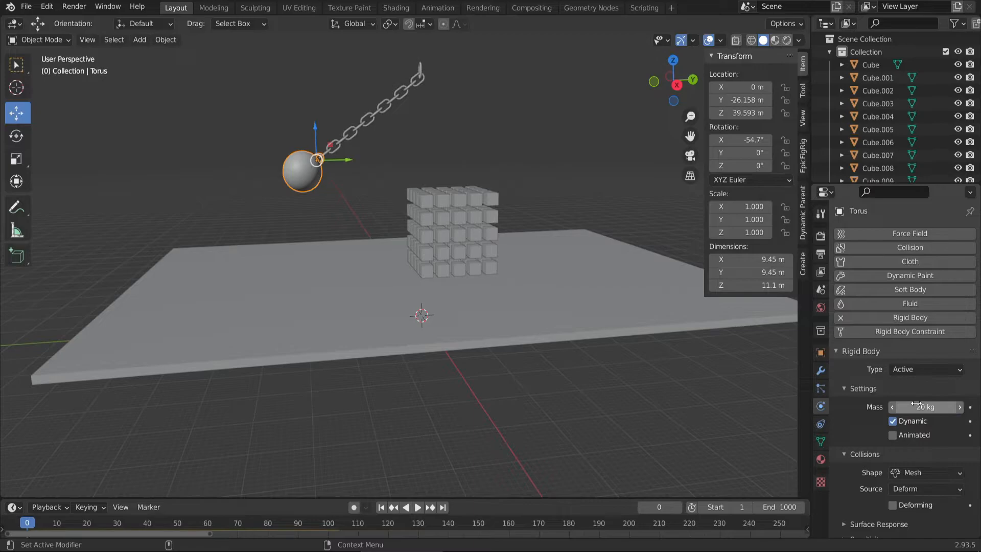
Save the file, then play the simulation to examine the ball's impact on the cubes and rewind to frame 0
{"action": "left_click", "coordinate": [508, 134]}
{"action": "key", "text": "ctrl+s"}
{"action": "left_click", "coordinate": [417, 507]}
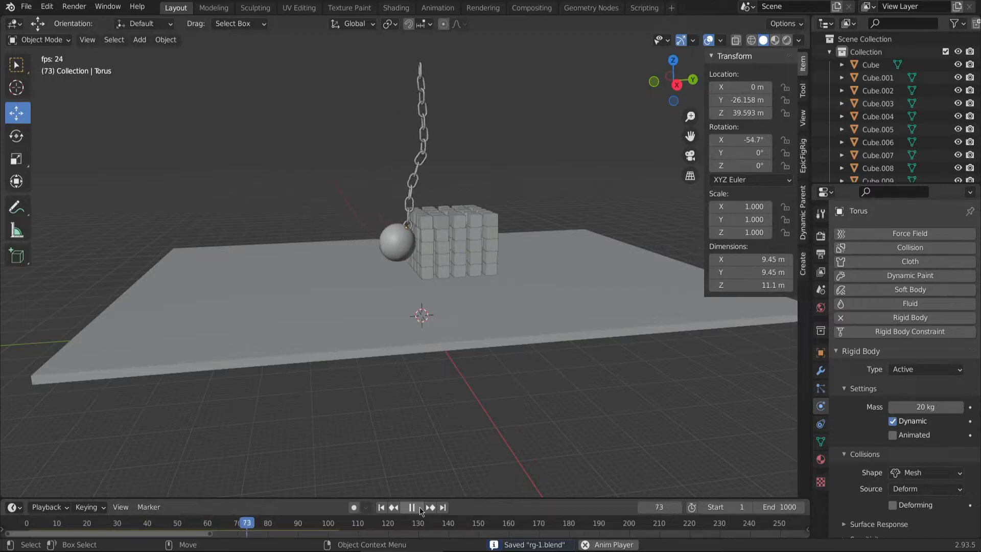
{"action": "middle_click_drag", "start_coordinate": [362, 388], "coordinate": [409, 425]}
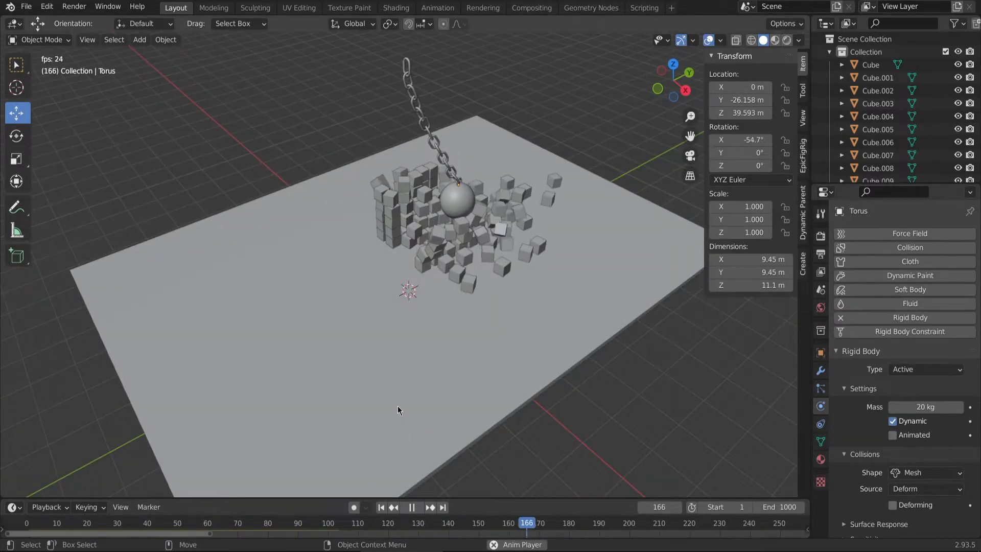
{"action": "left_click", "coordinate": [412, 507]}
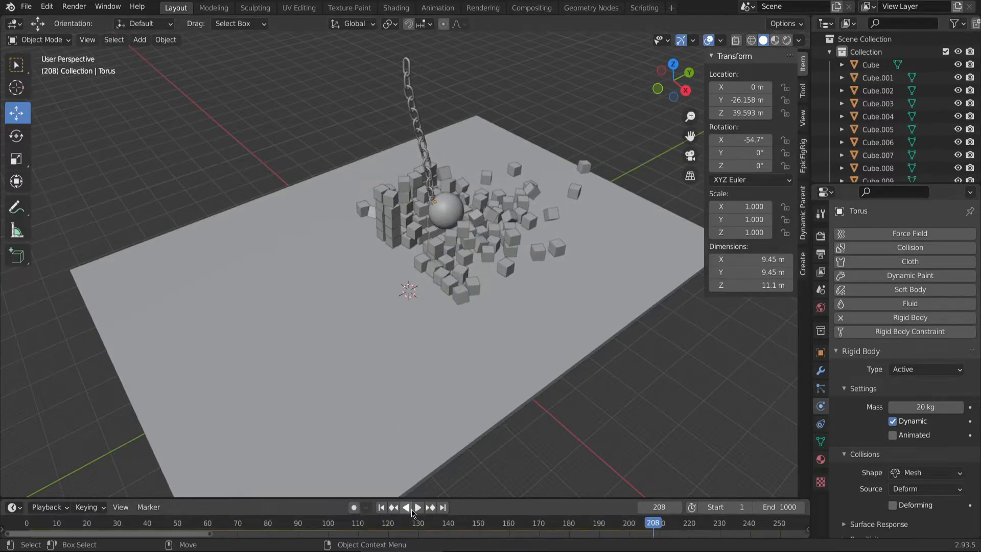
{"action": "left_click_drag", "start_coordinate": [418, 523], "coordinate": [18, 523]}
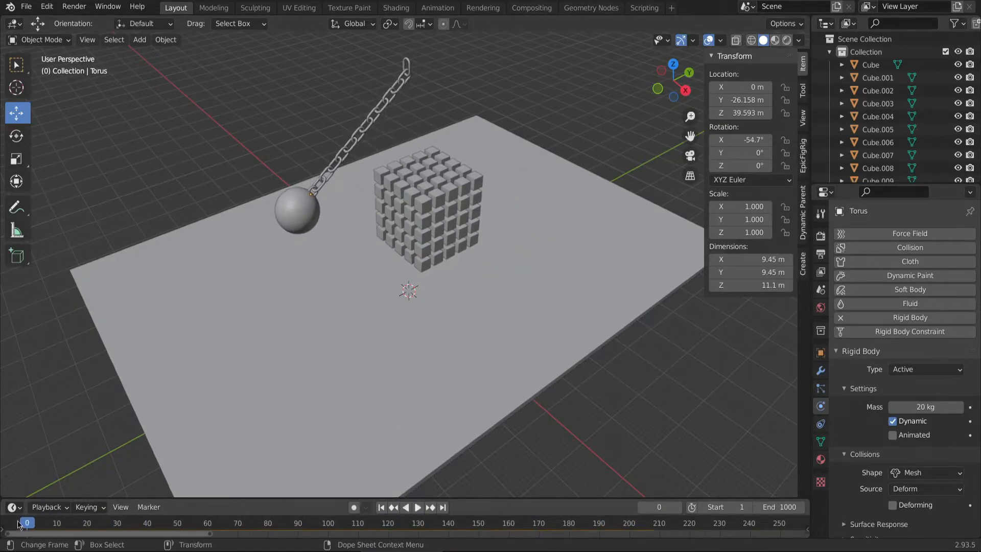
{"action": "middle_click_drag", "start_coordinate": [346, 286], "coordinate": [401, 298]}
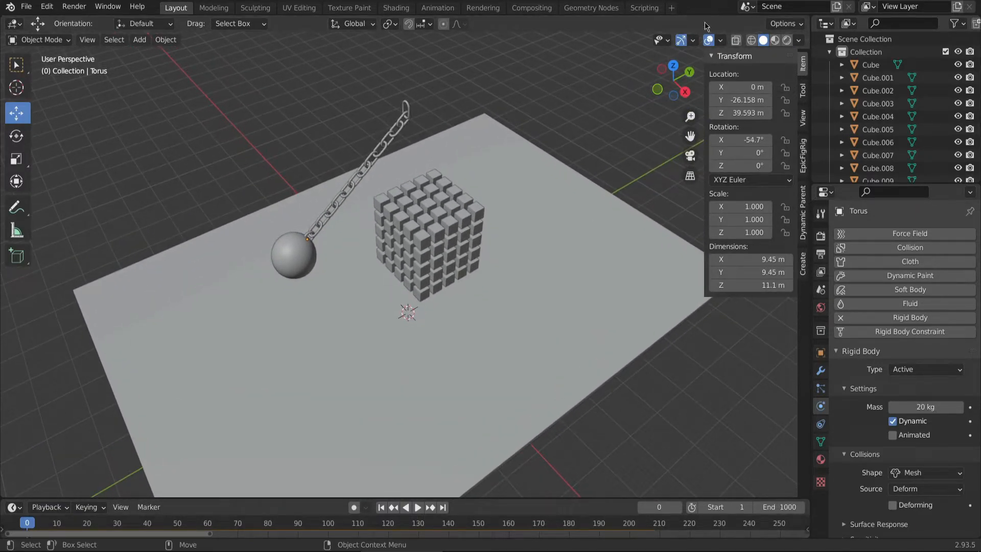
Switch the viewport to Material Preview shading and give the floor a new material
{"action": "left_click", "coordinate": [775, 40]}
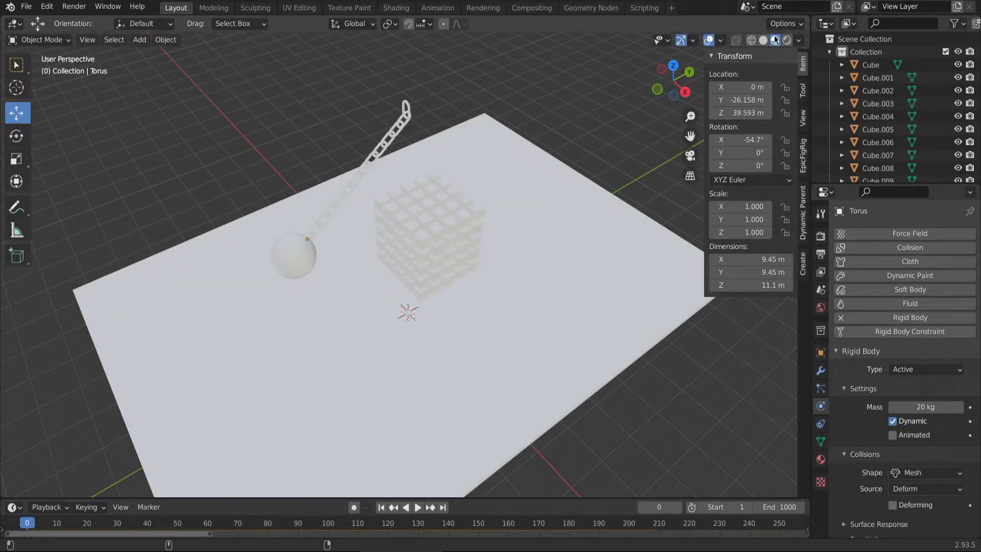
{"action": "middle_click_drag", "start_coordinate": [550, 151], "coordinate": [536, 133]}
{"action": "left_click", "coordinate": [538, 239]}
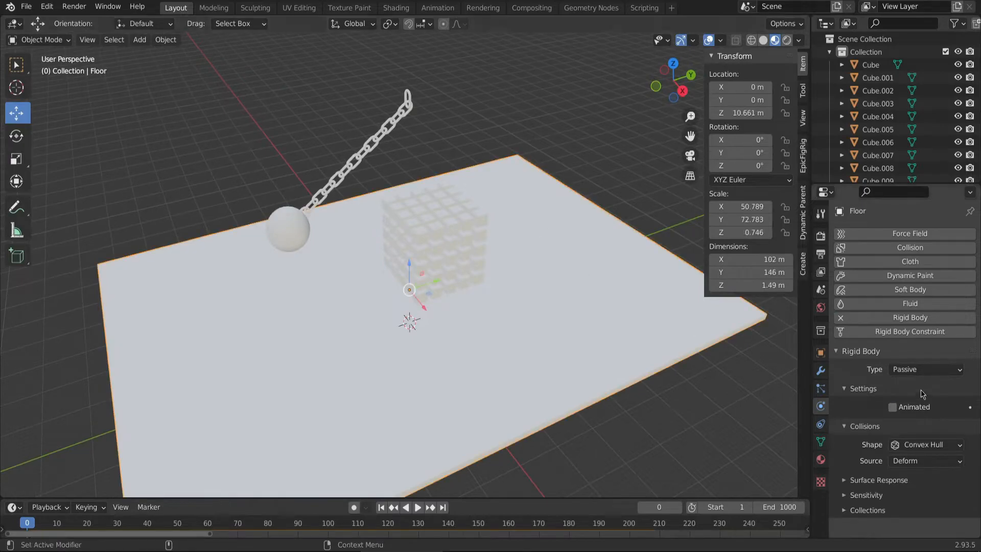
{"action": "left_click", "coordinate": [820, 459]}
{"action": "left_click", "coordinate": [969, 235]}
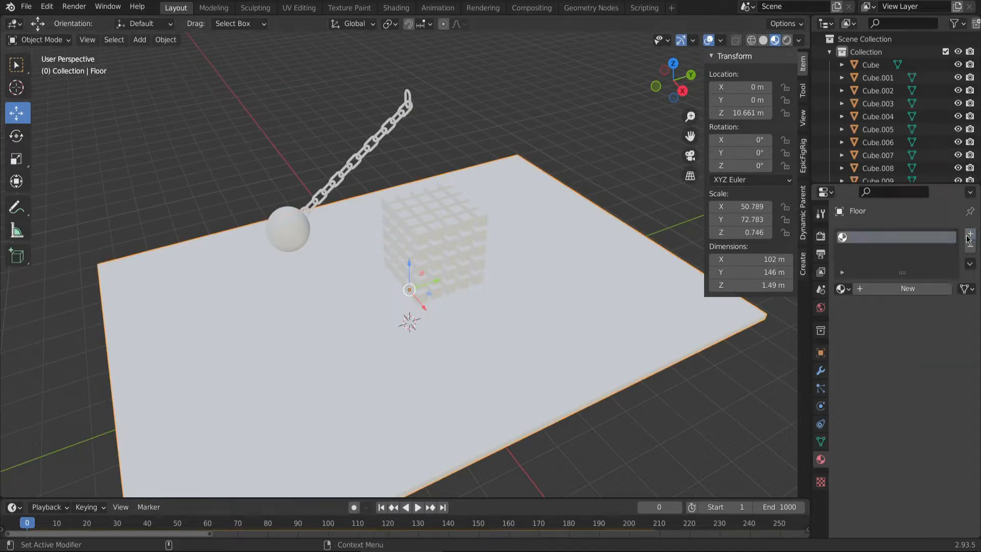
{"action": "left_click", "coordinate": [907, 289]}
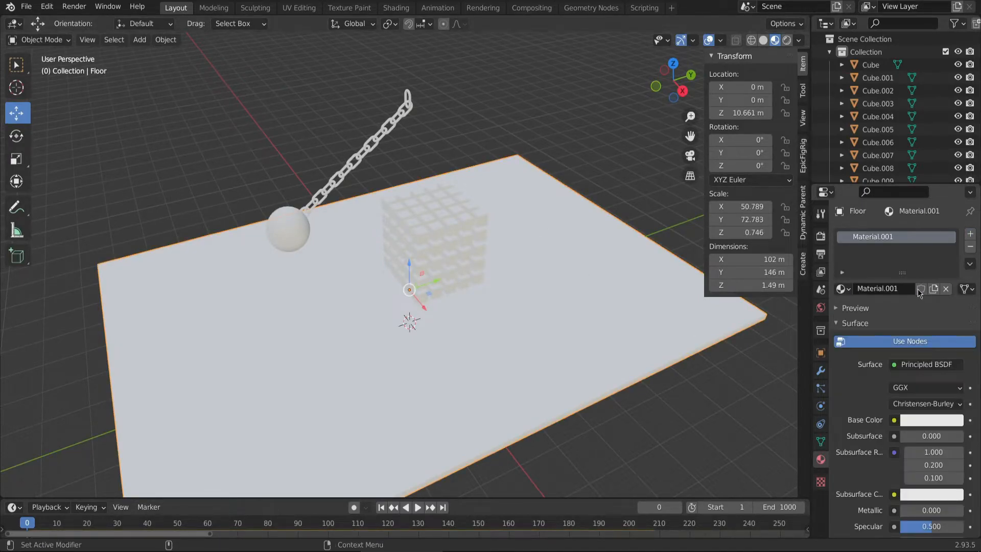
Darken the floor material's base color to a value of 0.037, and set metallic to 0.224 and roughness to 0.460
{"action": "left_click", "coordinate": [927, 420]}
{"action": "left_click_drag", "start_coordinate": [953, 245], "coordinate": [953, 309]}
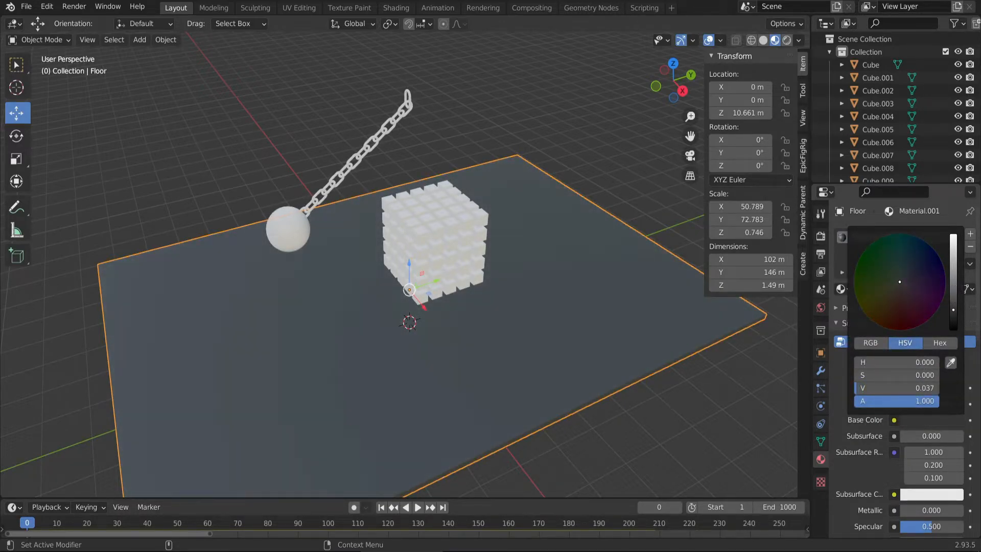
{"action": "scroll", "coordinate": [869, 446], "scroll_direction": "down", "scroll_amount": 4}
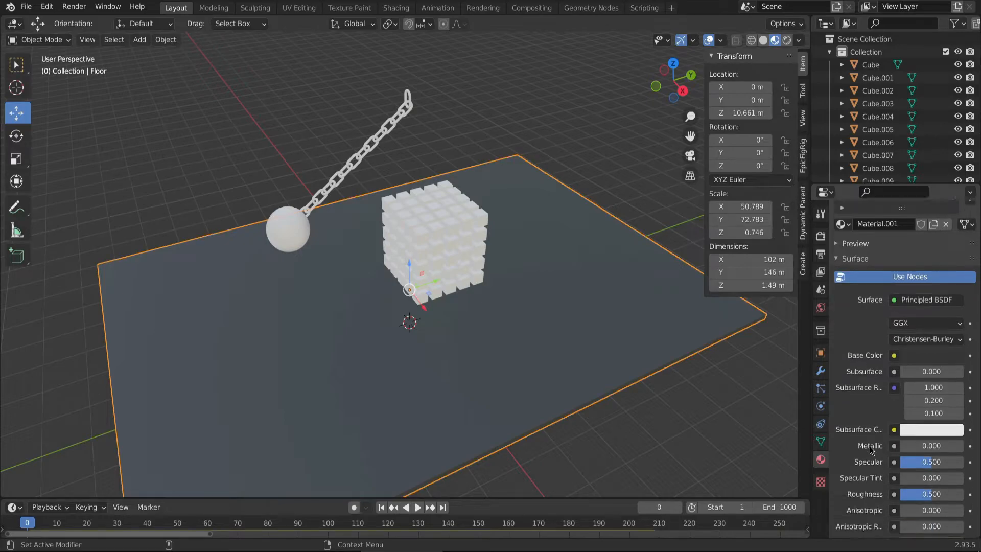
{"action": "left_click_drag", "start_coordinate": [915, 425], "coordinate": [922, 424]}
{"action": "left_click_drag", "start_coordinate": [915, 473], "coordinate": [902, 473]}
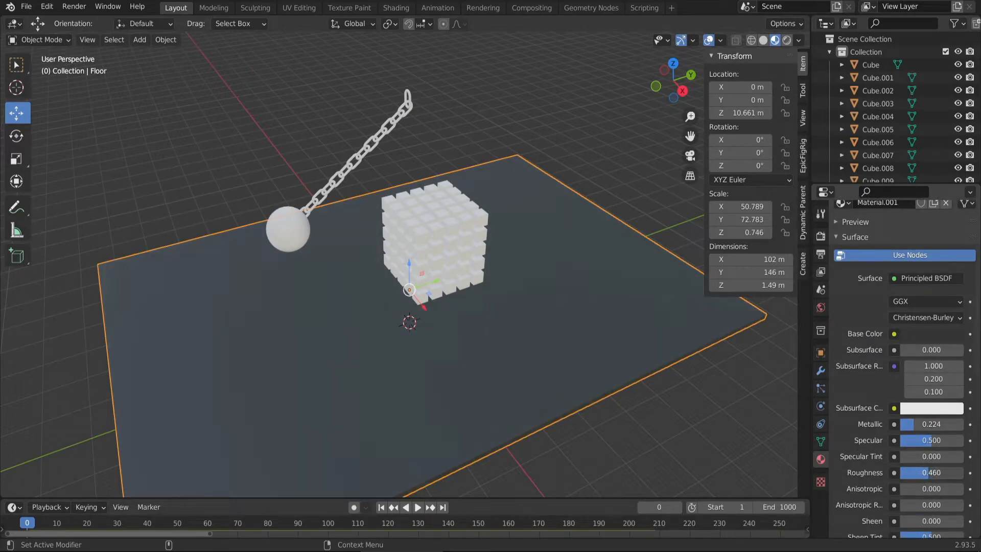
Enable Screen Space Reflections for the Eevee render engine and deselect the floor
{"action": "mouse_move", "coordinate": [629, 389]}
{"action": "middle_mouse_down"}
{"action": "mouse_move", "coordinate": [605, 376]}
{"action": "mouse_move", "coordinate": [613, 380]}
{"action": "middle_mouse_up"}
{"action": "left_click", "coordinate": [820, 254]}
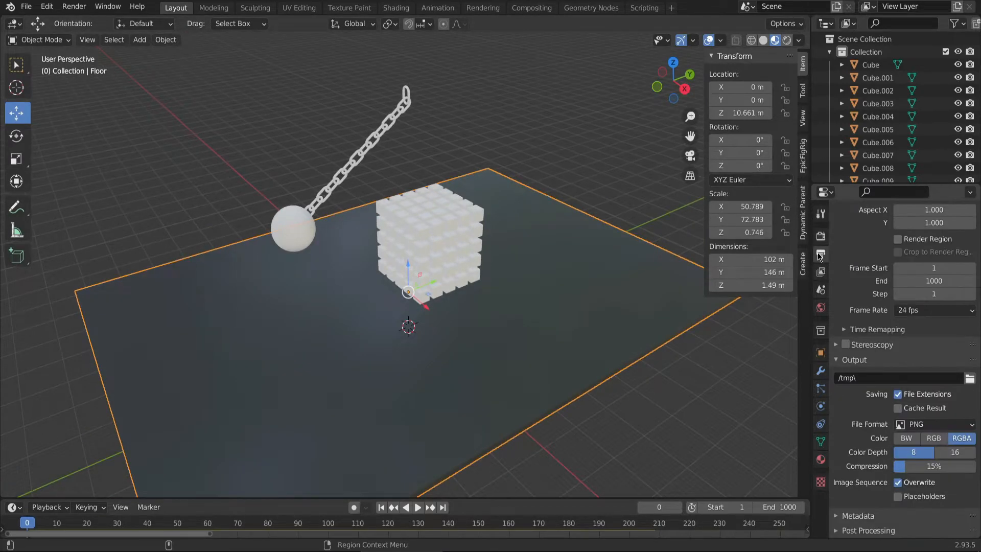
{"action": "scroll", "coordinate": [842, 325], "scroll_direction": "up", "scroll_amount": 2}
{"action": "left_click", "coordinate": [820, 236]}
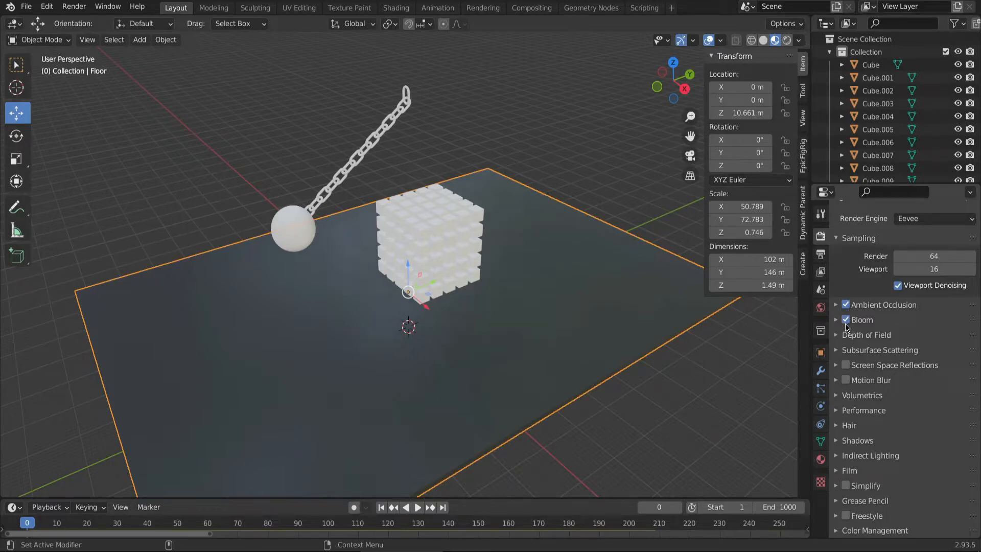
{"action": "left_click", "coordinate": [845, 366]}
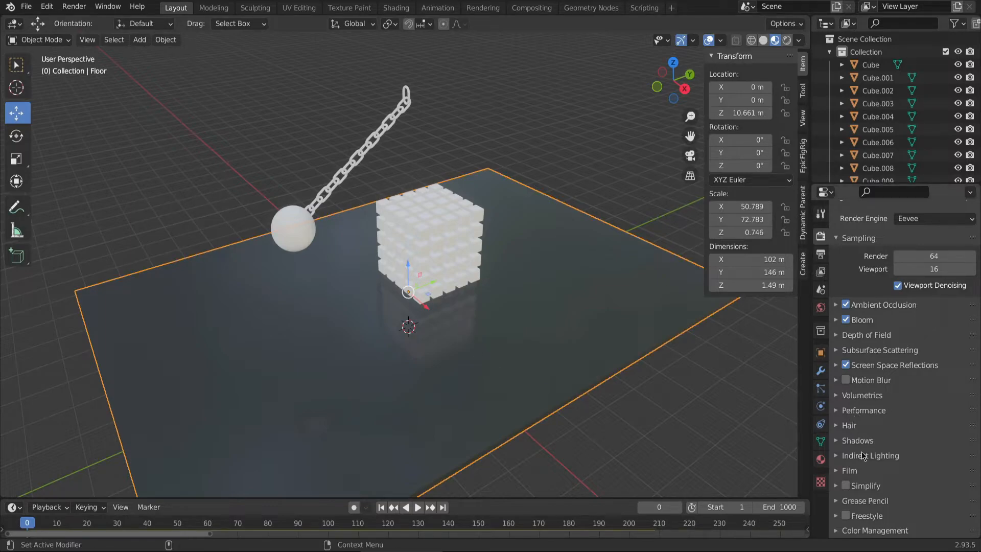
{"action": "key", "text": "alt+a"}
{"action": "mouse_move", "coordinate": [542, 300]}
{"action": "middle_mouse_down"}
{"action": "mouse_move", "coordinate": [529, 284]}
{"action": "mouse_move", "coordinate": [540, 292]}
{"action": "middle_mouse_up"}
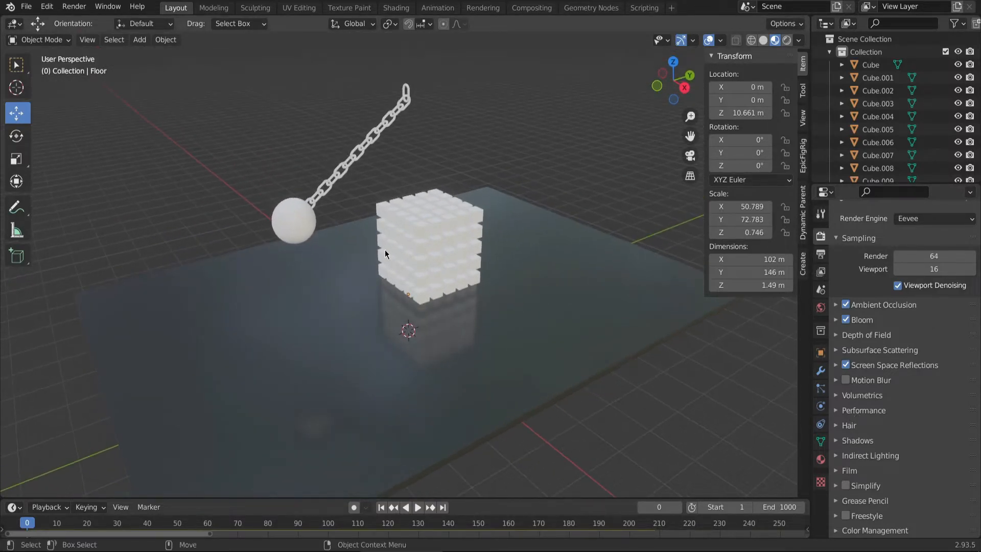
Try to box-select all the cubes in the stack without the floor
{"action": "middle_click_drag", "start_coordinate": [473, 194], "coordinate": [419, 226]}
{"action": "left_click", "coordinate": [390, 206]}
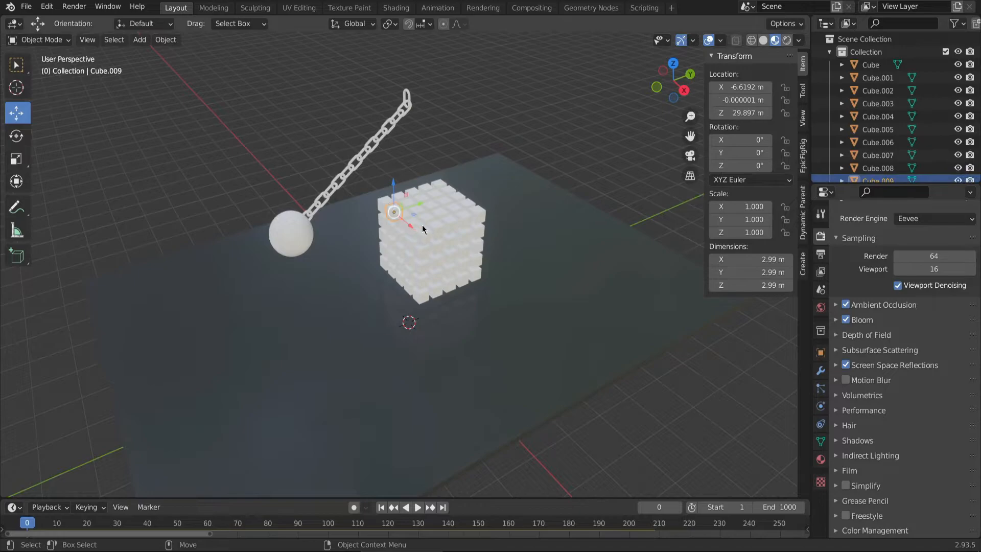
{"action": "middle_click_drag", "start_coordinate": [539, 209], "coordinate": [558, 140]}
{"action": "key", "text": "b"}
{"action": "left_click_drag", "start_coordinate": [395, 189], "coordinate": [499, 296]}
{"action": "middle_click_drag", "start_coordinate": [507, 247], "coordinate": [557, 284]}
{"action": "left_click", "coordinate": [486, 260], "text": "shift"}
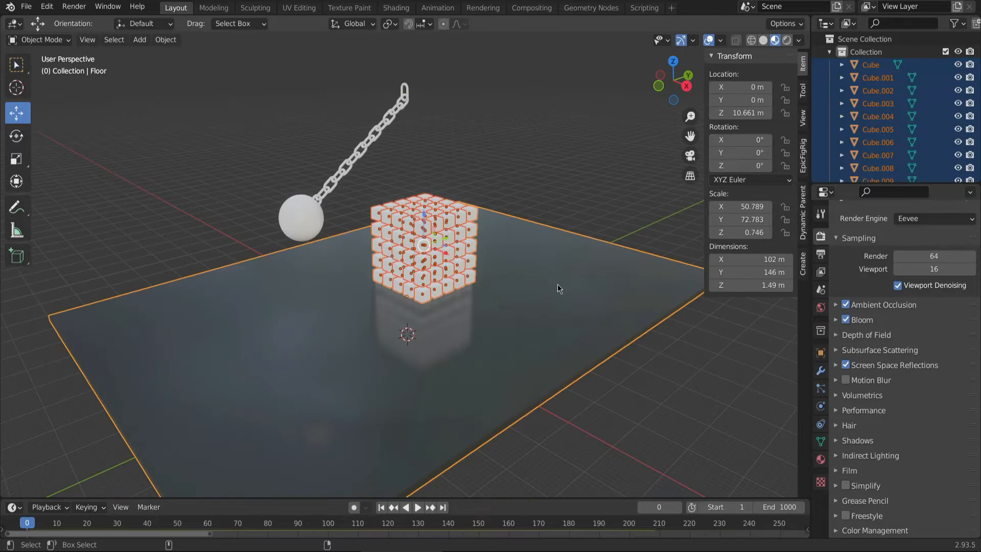
{"action": "left_click", "coordinate": [607, 214]}
{"action": "middle_click_drag", "start_coordinate": [607, 214], "coordinate": [526, 213]}
{"action": "left_click_drag", "start_coordinate": [399, 198], "coordinate": [496, 291]}
{"action": "middle_click_drag", "start_coordinate": [496, 291], "coordinate": [554, 307]}
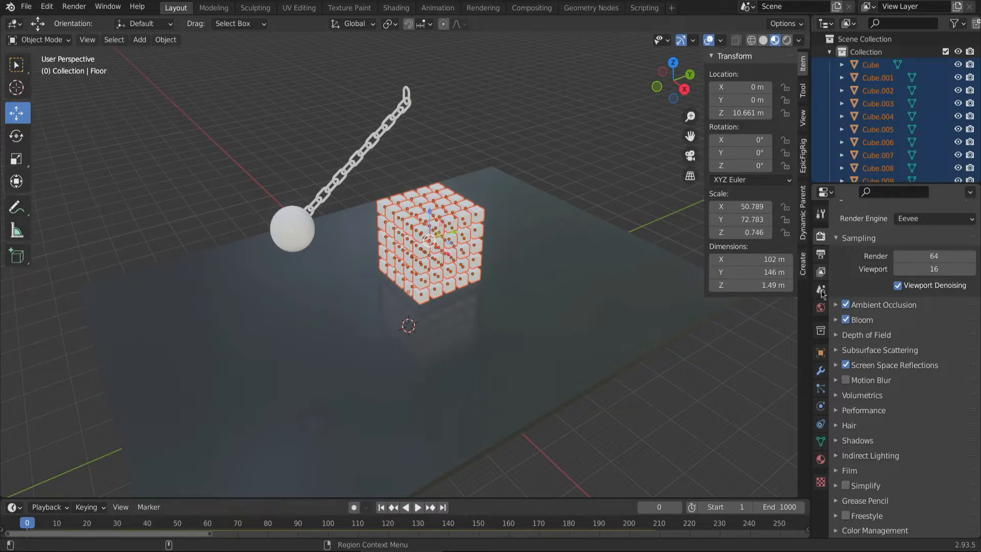
Remove the floor's material slot, undo the removal and deselect everything
{"action": "left_click", "coordinate": [821, 459]}
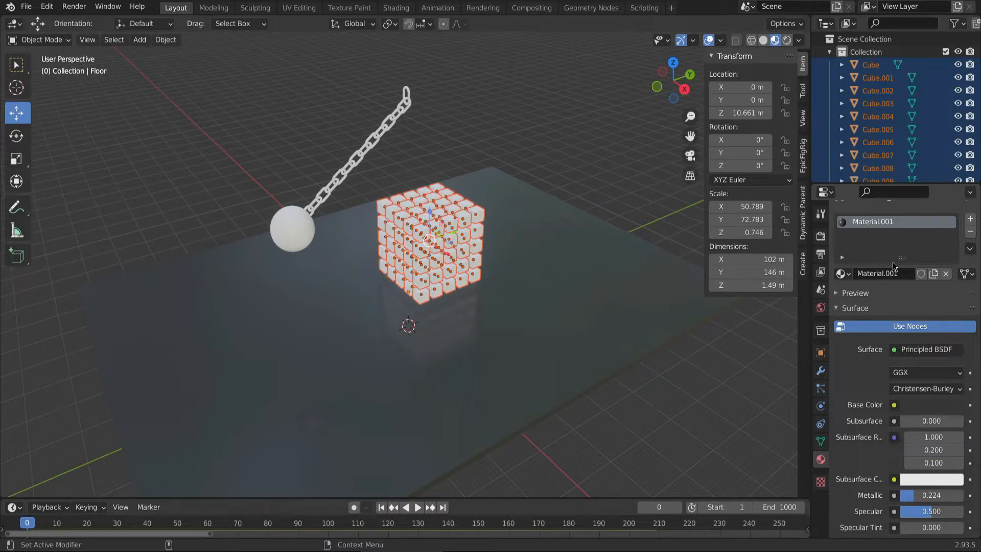
{"action": "left_click", "coordinate": [970, 234]}
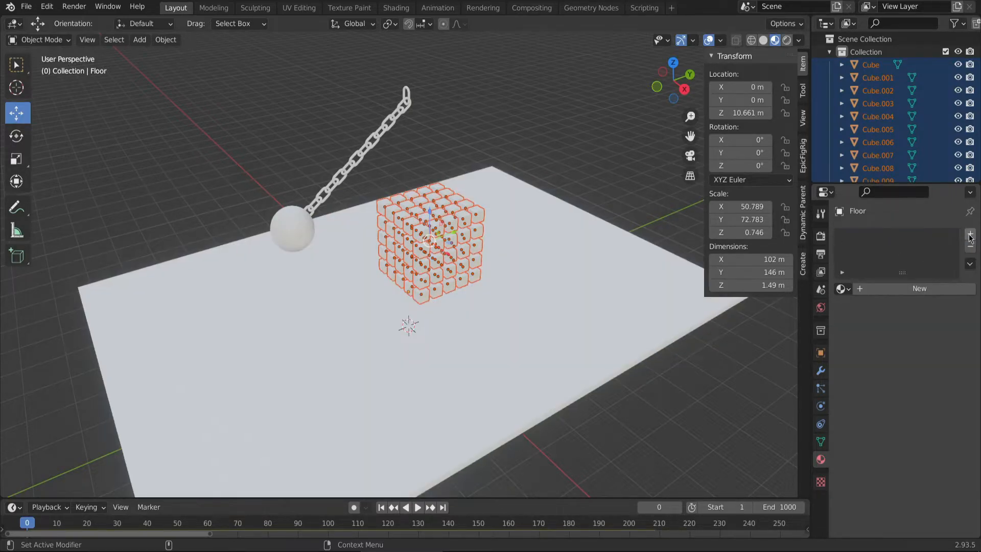
{"action": "key", "text": "ctrl+z"}
{"action": "middle_click_drag", "start_coordinate": [610, 185], "coordinate": [585, 195]}
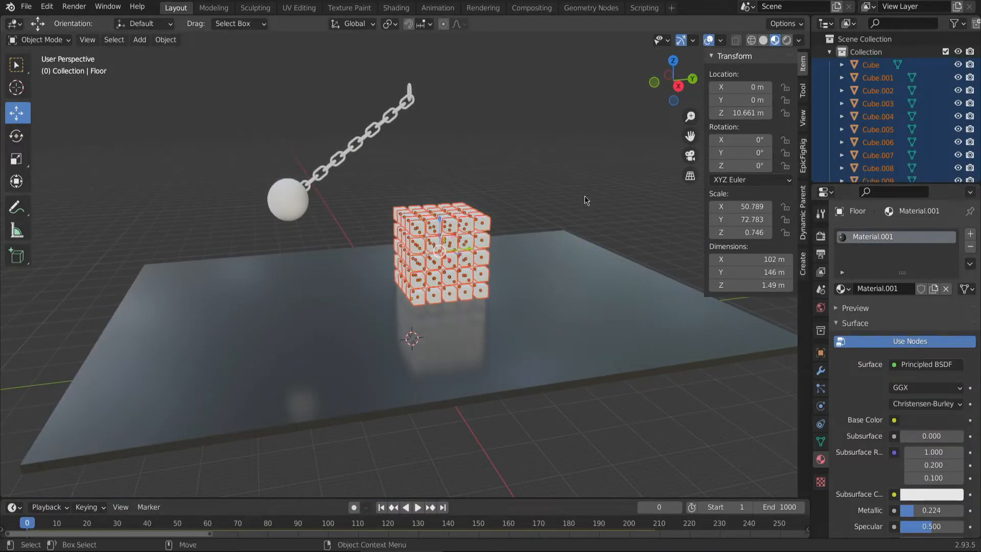
{"action": "left_click", "coordinate": [595, 225]}
Give the upper front corner cube of the stack a new material named "Cube Material"
{"action": "left_click", "coordinate": [485, 227]}
{"action": "middle_click_drag", "start_coordinate": [600, 223], "coordinate": [602, 248]}
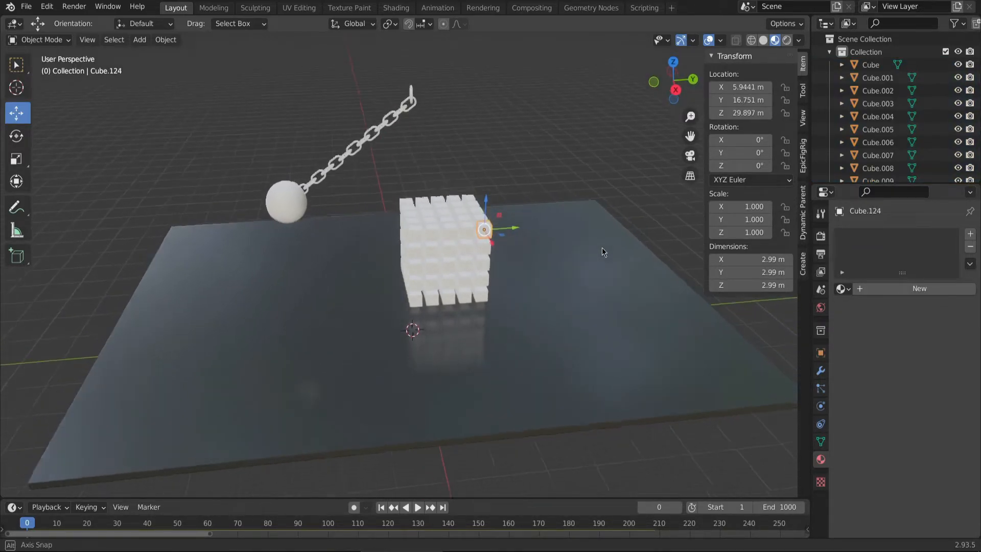
{"action": "left_click", "coordinate": [970, 233]}
{"action": "left_click", "coordinate": [902, 289]}
{"action": "double_click", "coordinate": [889, 289]}
{"action": "type", "text": "CCu"}
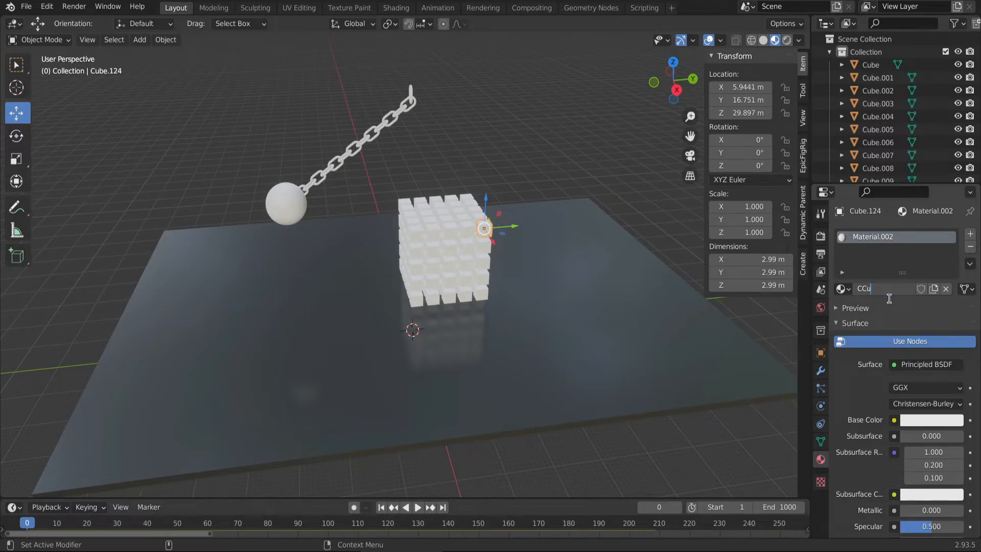
{"action": "type", "text": "be Material"}
{"action": "key", "text": "Return"}
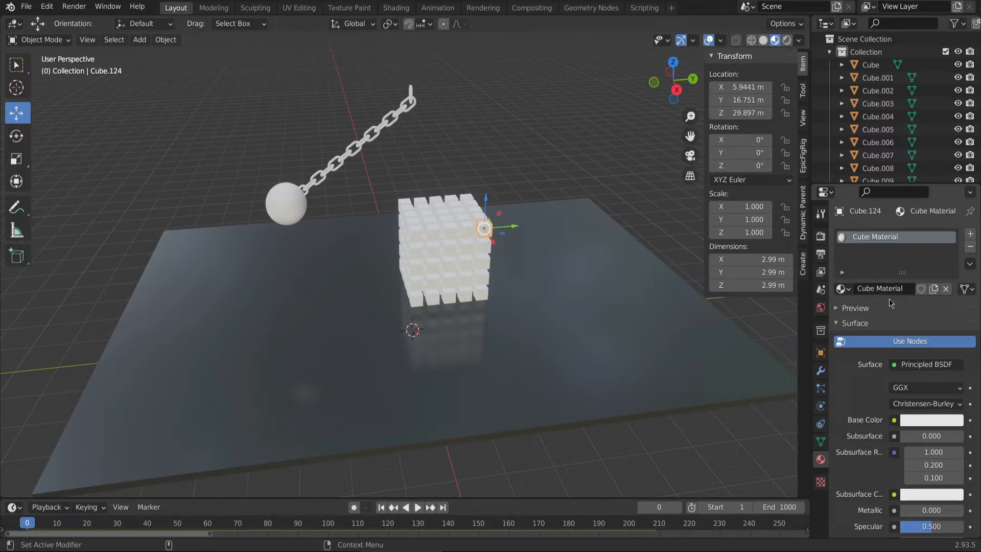
Set the base color of Cube Material to bright red
{"action": "left_click", "coordinate": [926, 420]}
{"action": "left_click_drag", "start_coordinate": [900, 283], "coordinate": [900, 326]}
{"action": "left_click", "coordinate": [501, 166]}
{"action": "middle_click_drag", "start_coordinate": [599, 217], "coordinate": [628, 204]}
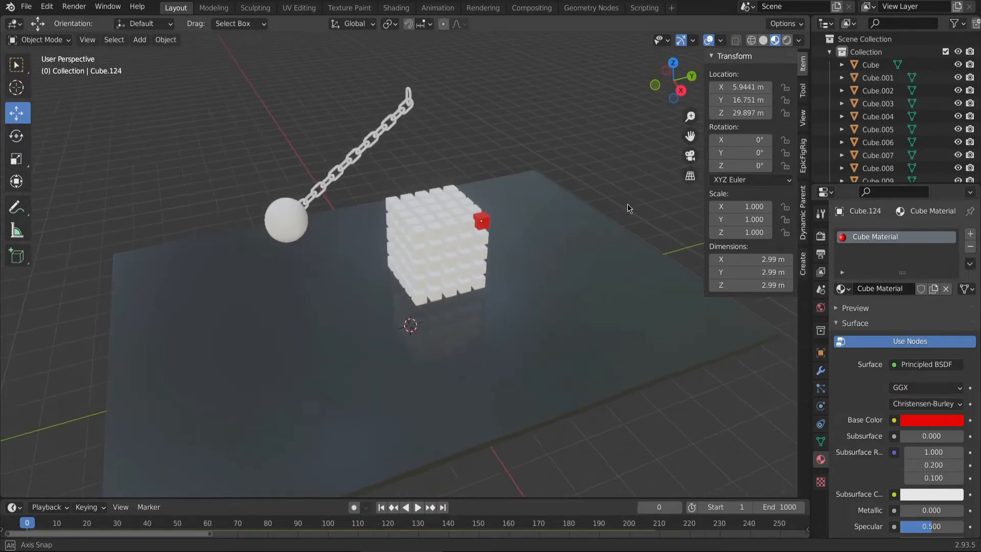
{"action": "scroll", "coordinate": [847, 445], "scroll_direction": "down", "scroll_amount": 2}
{"action": "scroll", "coordinate": [849, 432], "scroll_direction": "down", "scroll_amount": 3}
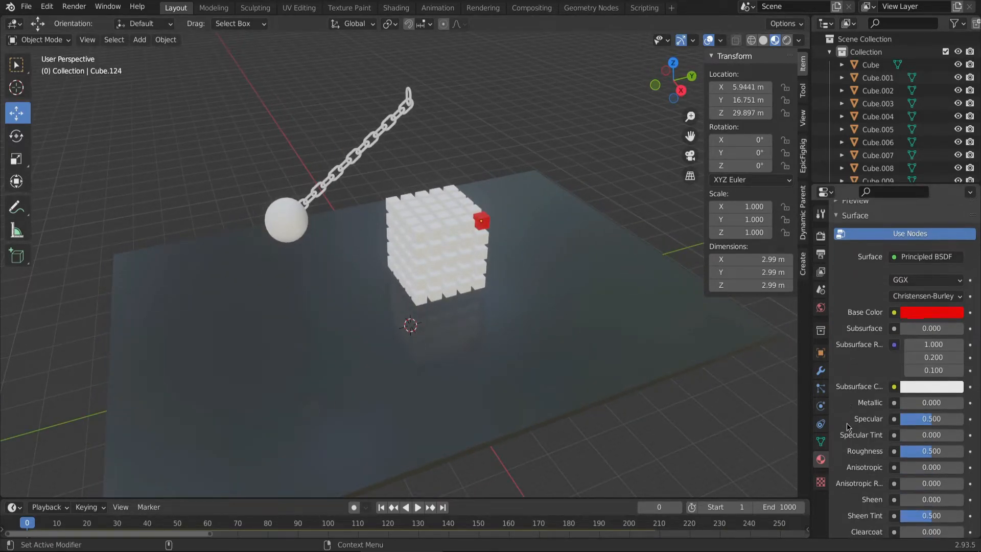
{"action": "scroll", "coordinate": [496, 253], "scroll_direction": "up", "scroll_amount": 4}
Box-select all the cubes in the stack and make the red corner cube the active object
{"action": "middle_click_drag", "start_coordinate": [514, 272], "coordinate": [495, 315], "text": "shift"}
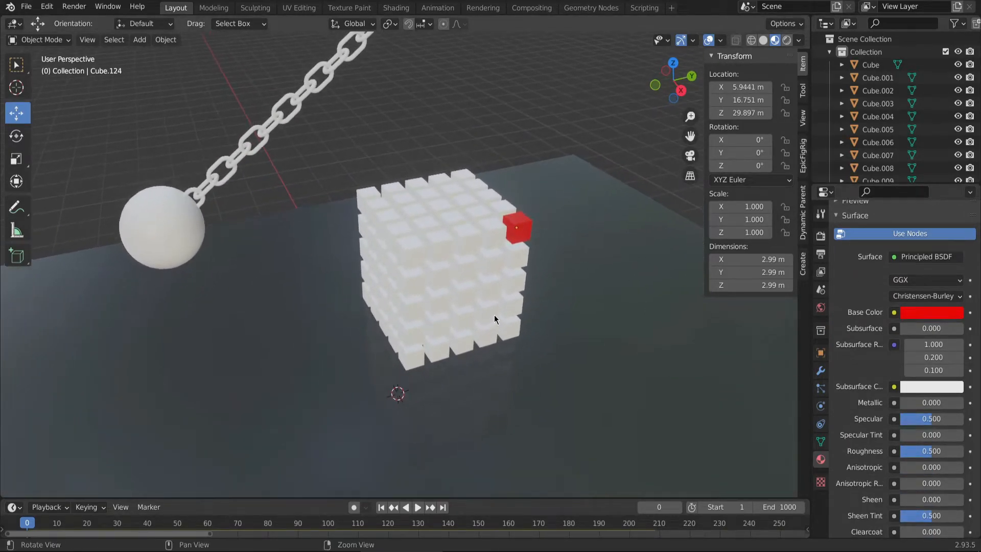
{"action": "middle_click_drag", "start_coordinate": [544, 229], "coordinate": [571, 179]}
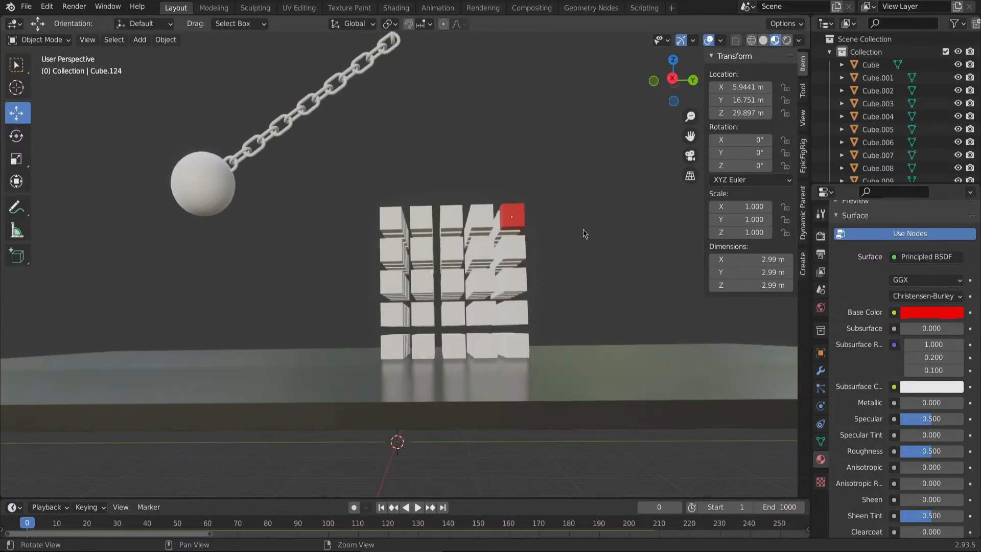
{"action": "scroll", "coordinate": [581, 223], "scroll_direction": "down", "scroll_amount": 3}
{"action": "middle_click_drag", "start_coordinate": [581, 224], "coordinate": [584, 286]}
{"action": "left_click_drag", "start_coordinate": [378, 215], "coordinate": [488, 316]}
{"action": "middle_click_drag", "start_coordinate": [488, 314], "coordinate": [385, 323]}
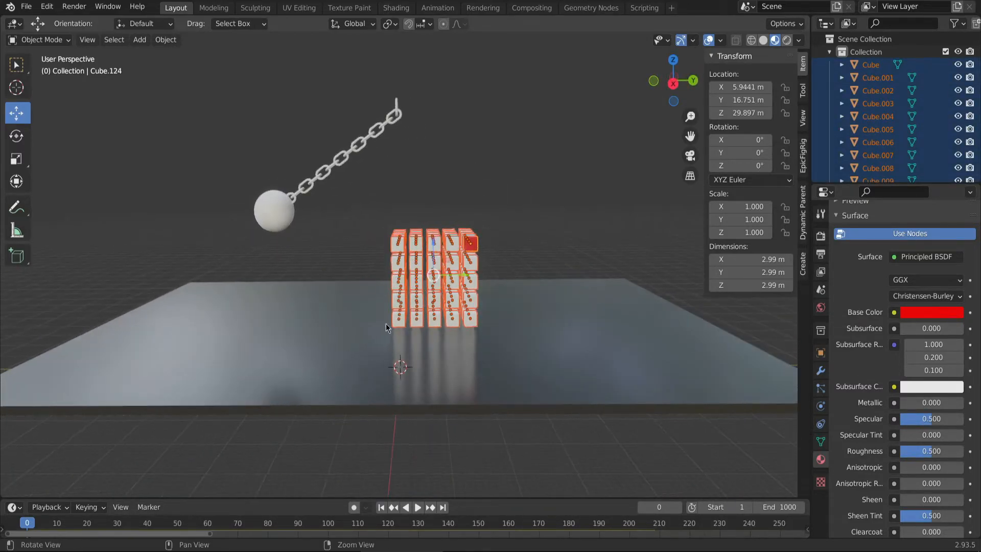
{"action": "left_click", "coordinate": [476, 244], "text": "ctrl"}
{"action": "key", "text": "ctrl+z"}
{"action": "left_click", "coordinate": [478, 253], "text": "shift"}
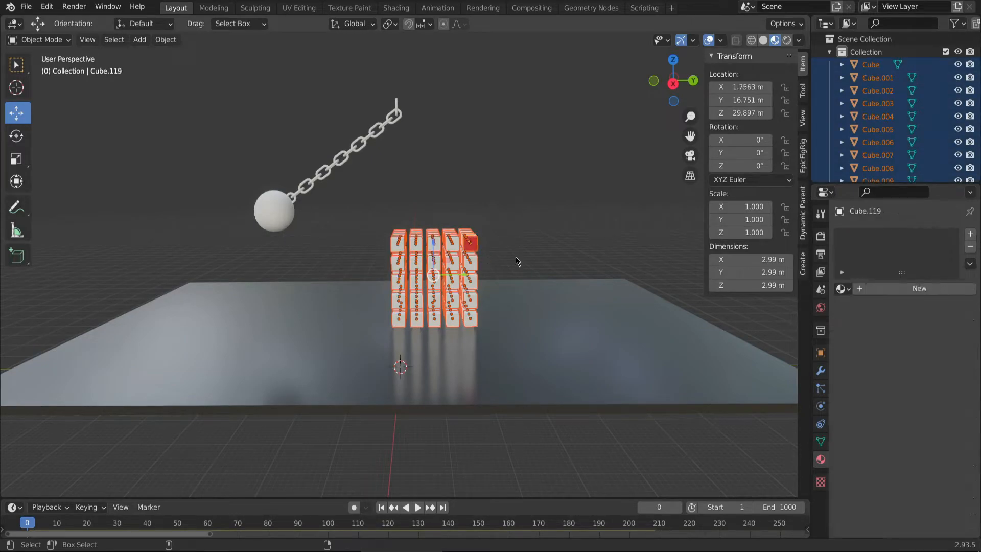
{"action": "left_click", "coordinate": [473, 248], "text": "shift"}
{"action": "middle_click_drag", "start_coordinate": [516, 247], "coordinate": [514, 189]}
{"action": "middle_click_drag", "start_coordinate": [514, 190], "coordinate": [525, 275], "text": "shift"}
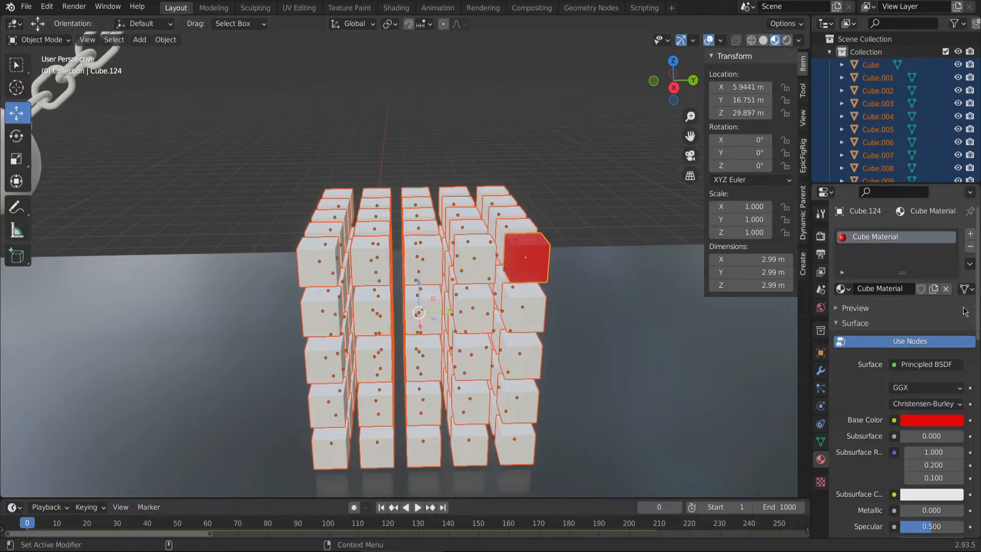
Copy Cube Material from the red corner cube to all the selected cubes in the stack and deselect everything
{"action": "left_click", "coordinate": [970, 266]}
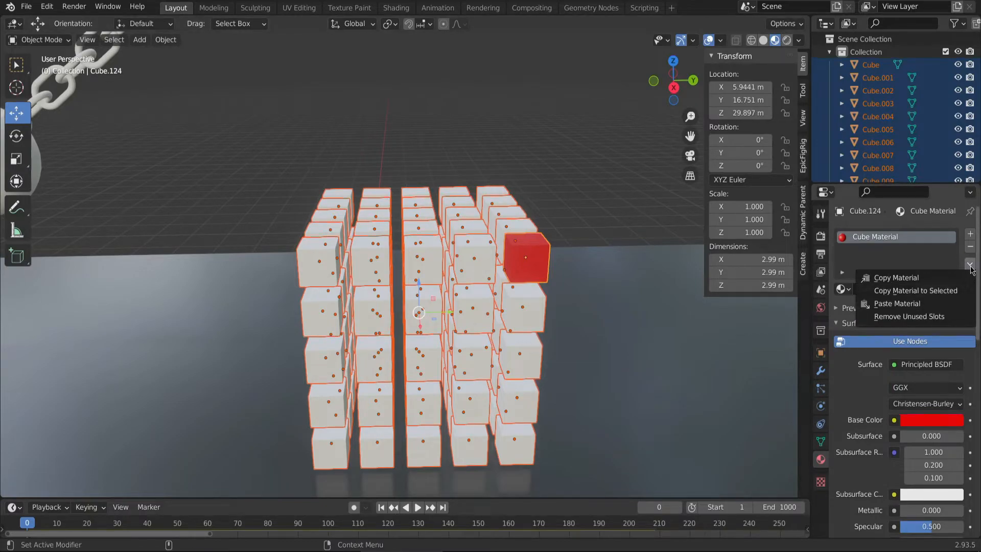
{"action": "left_click", "coordinate": [914, 304]}
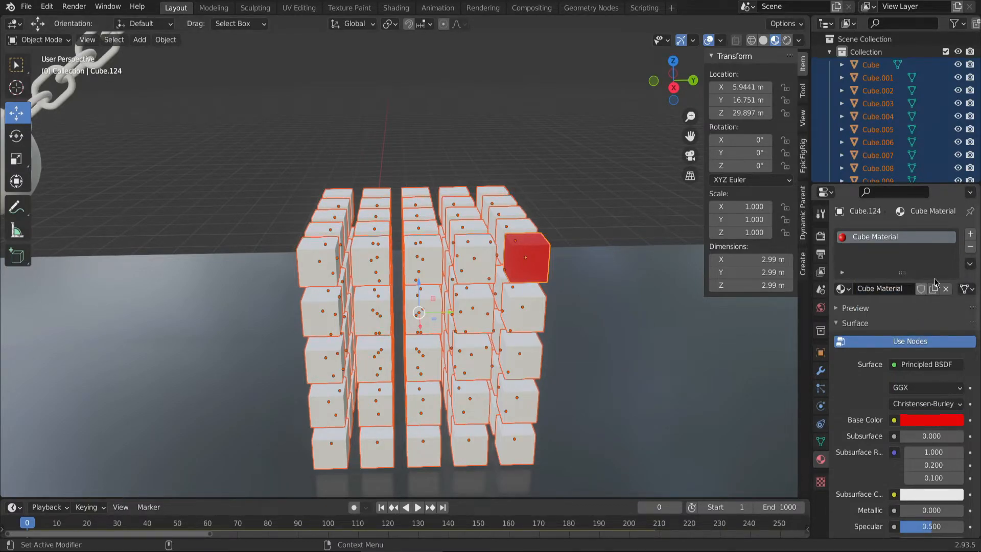
{"action": "left_click", "coordinate": [970, 263]}
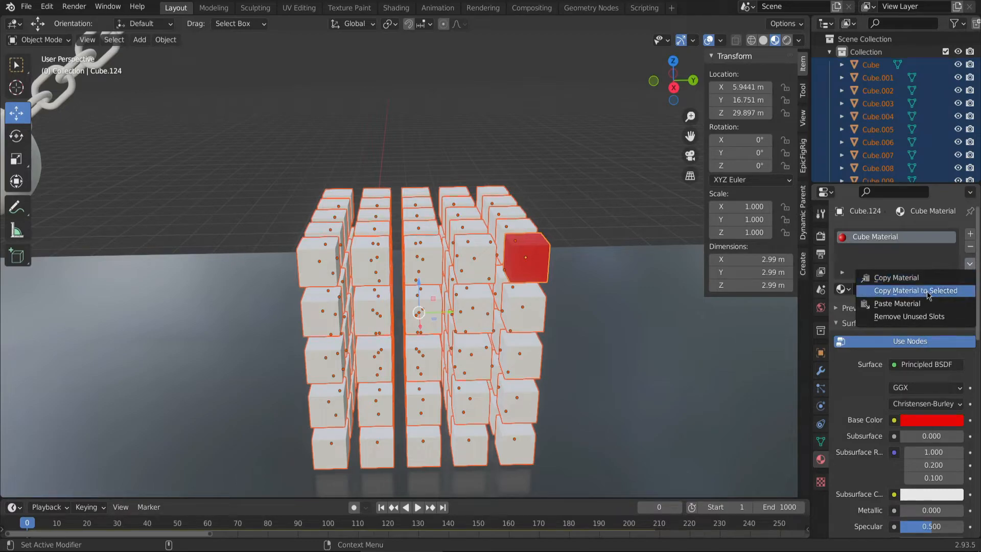
{"action": "left_click", "coordinate": [926, 290]}
{"action": "left_click", "coordinate": [571, 268]}
{"action": "middle_click_drag", "start_coordinate": [572, 268], "coordinate": [386, 262]}
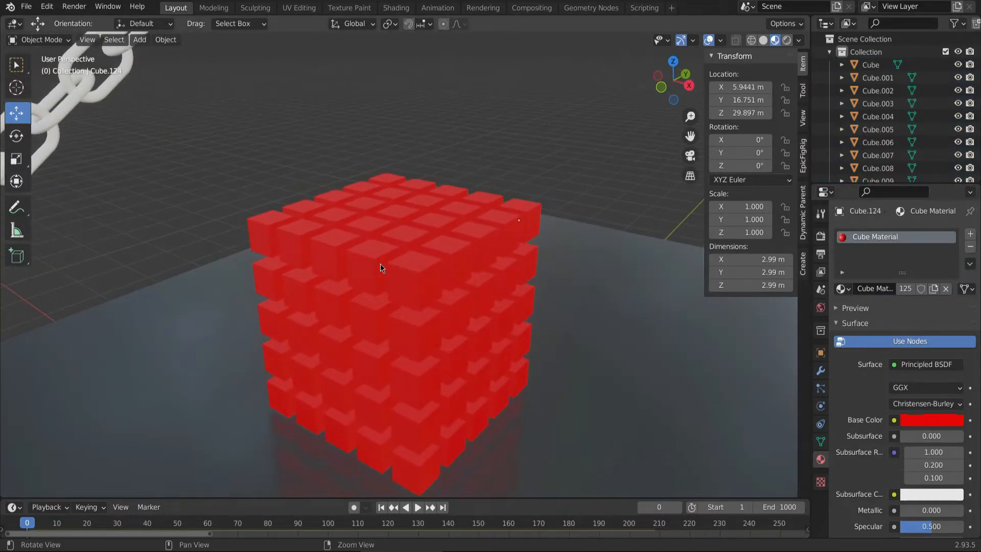
Replace the material on the upper cube beside the stack's front corner with a new bright green material named "Green"
{"action": "left_click", "coordinate": [374, 265]}
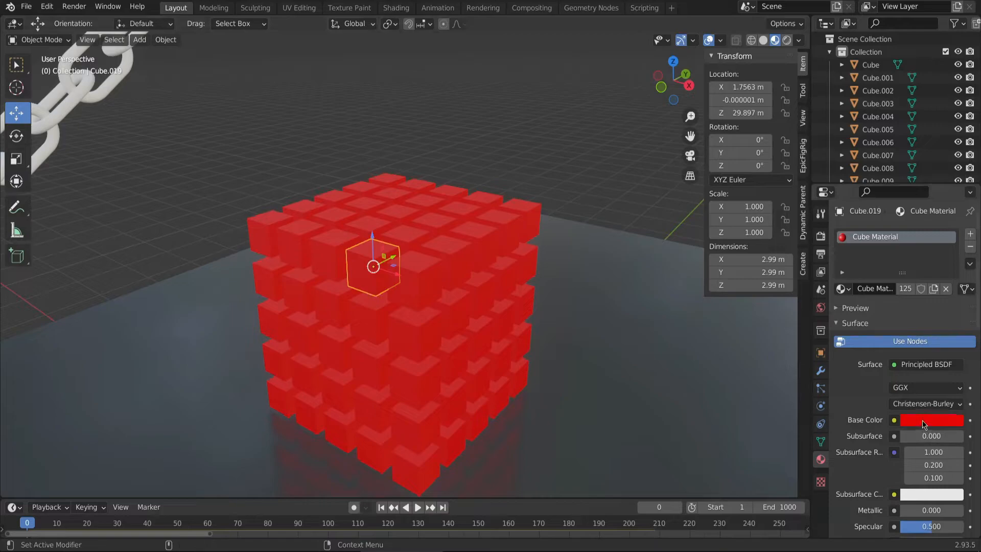
{"action": "left_click", "coordinate": [969, 249]}
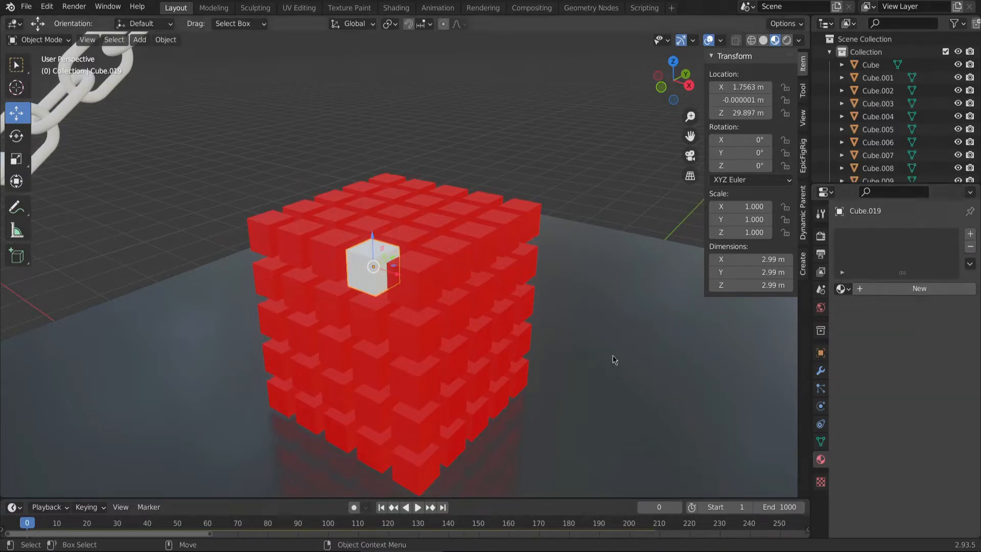
{"action": "left_click", "coordinate": [971, 235]}
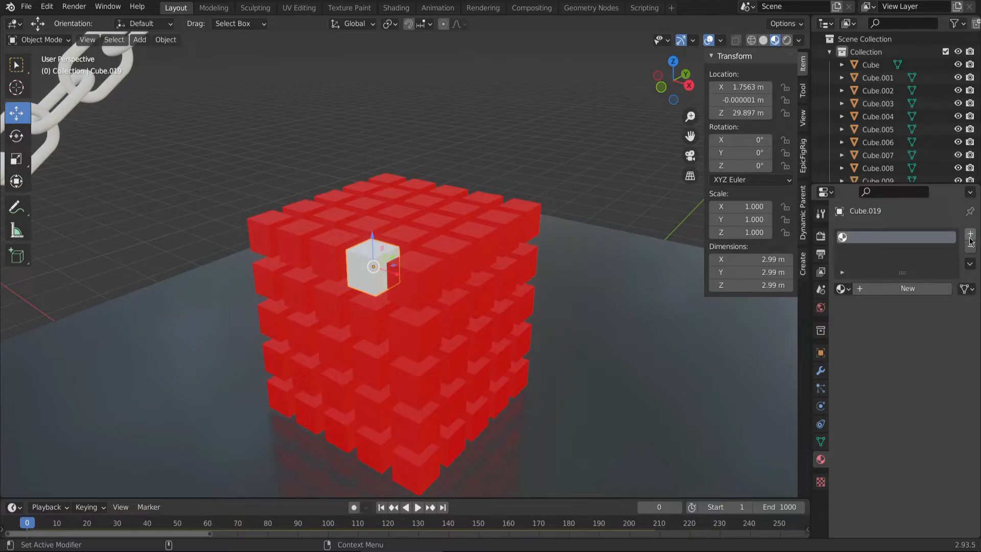
{"action": "left_click", "coordinate": [891, 290]}
{"action": "left_click", "coordinate": [879, 289]}
{"action": "type", "text": "Green"}
{"action": "key", "text": "Return"}
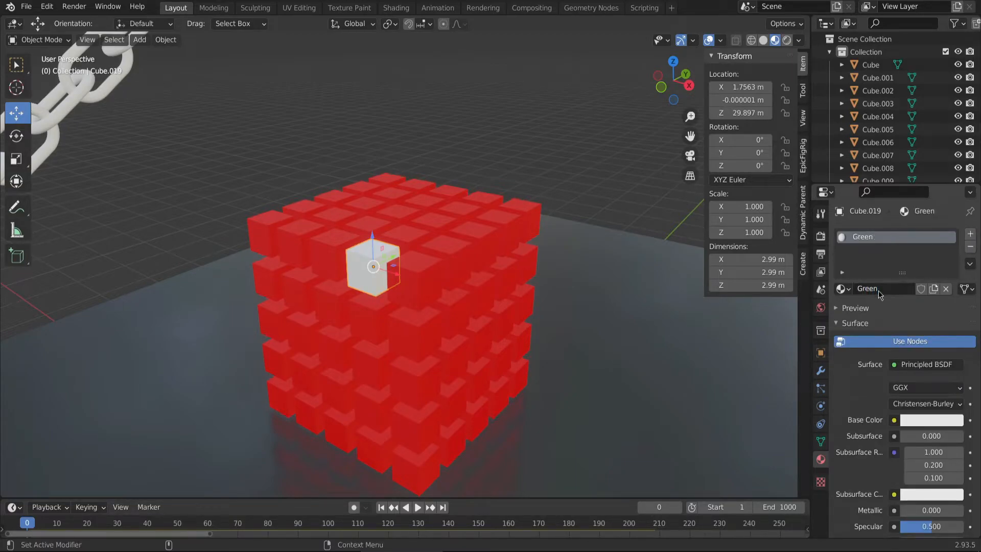
{"action": "left_click", "coordinate": [916, 425]}
{"action": "left_click", "coordinate": [903, 292]}
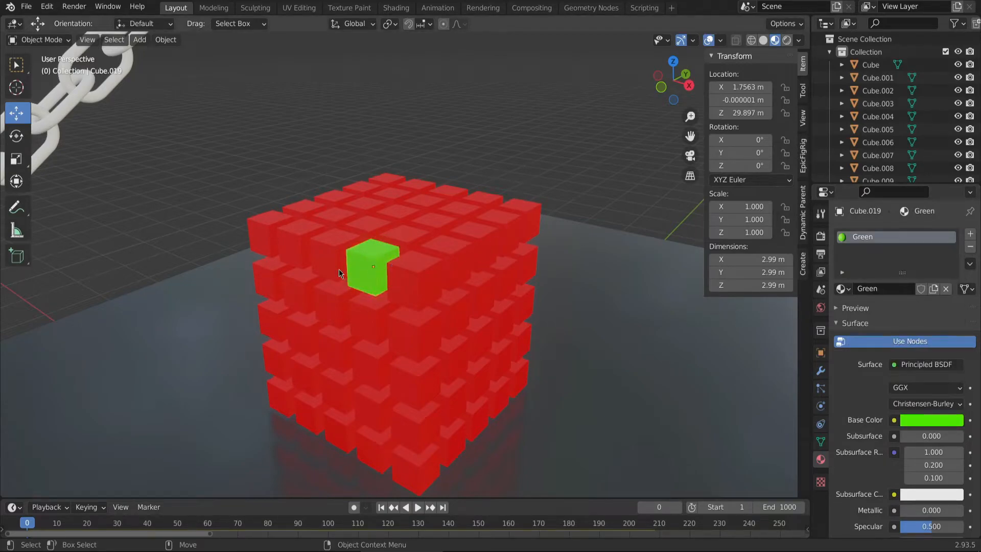
Assign the Green material to eight more cubes scattered over the top and two visible sides of the stack
{"action": "left_click", "coordinate": [314, 312]}
{"action": "left_click", "coordinate": [365, 363], "text": "shift"}
{"action": "left_click", "coordinate": [470, 337], "text": "shift"}
{"action": "left_click", "coordinate": [474, 251], "text": "shift"}
{"action": "left_click", "coordinate": [423, 214], "text": "shift"}
{"action": "left_click", "coordinate": [313, 383], "text": "shift"}
{"action": "left_click", "coordinate": [425, 440], "text": "shift"}
{"action": "left_click", "coordinate": [489, 393], "text": "shift"}
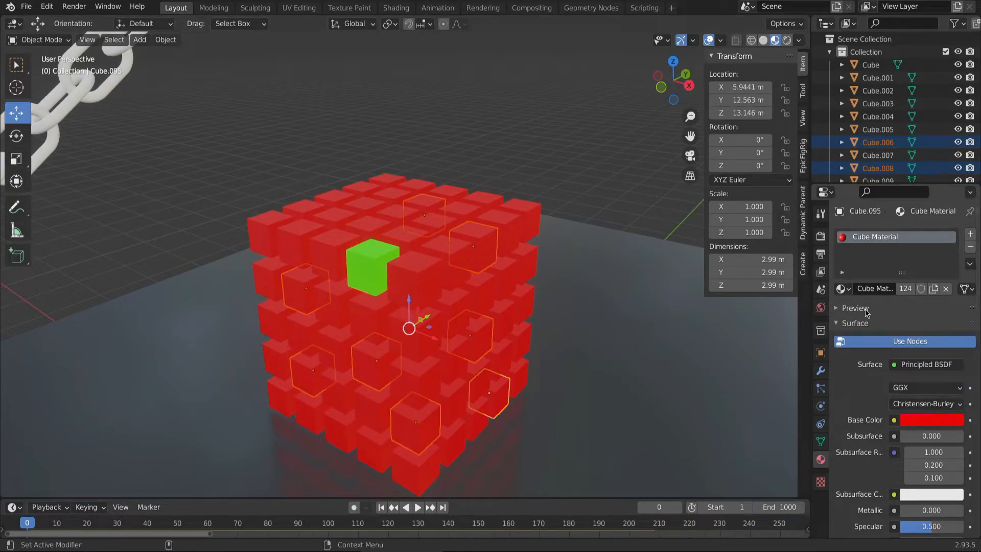
{"action": "left_click", "coordinate": [842, 289]}
{"action": "left_click", "coordinate": [726, 321]}
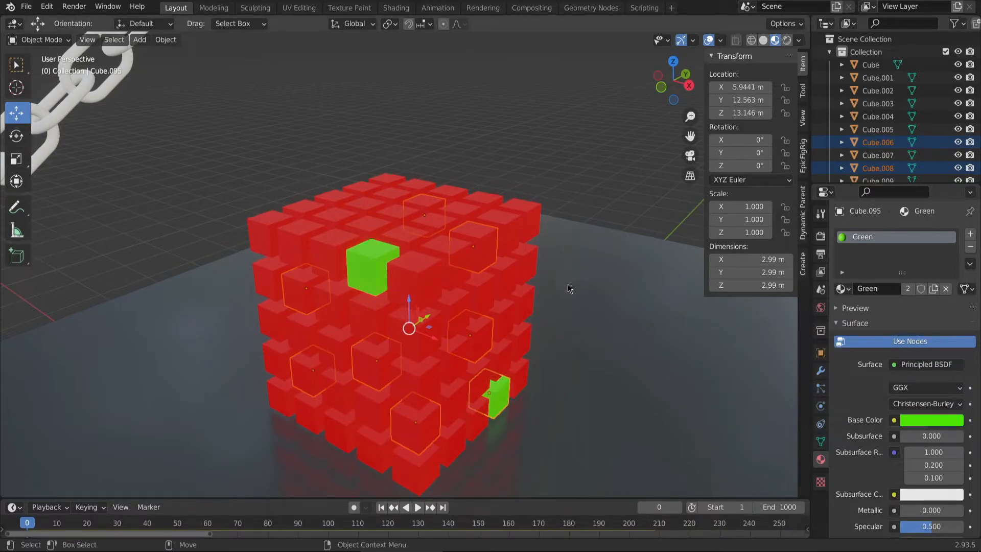
{"action": "left_click", "coordinate": [970, 263]}
{"action": "left_click", "coordinate": [884, 286]}
{"action": "left_click", "coordinate": [588, 171]}
Copy the Green material from a green top cube to six scattered red cubes on the opposite sides of the stack and deselect everything
{"action": "middle_click_drag", "start_coordinate": [597, 255], "coordinate": [402, 264]}
{"action": "left_click", "coordinate": [388, 329]}
{"action": "left_click", "coordinate": [367, 359], "text": "shift"}
{"action": "left_click", "coordinate": [369, 387], "text": "shift"}
{"action": "left_click", "coordinate": [511, 372], "text": "shift"}
{"action": "left_click", "coordinate": [498, 416], "text": "shift"}
{"action": "left_click", "coordinate": [458, 462], "text": "shift"}
{"action": "left_click", "coordinate": [968, 266]}
{"action": "left_click", "coordinate": [909, 313]}
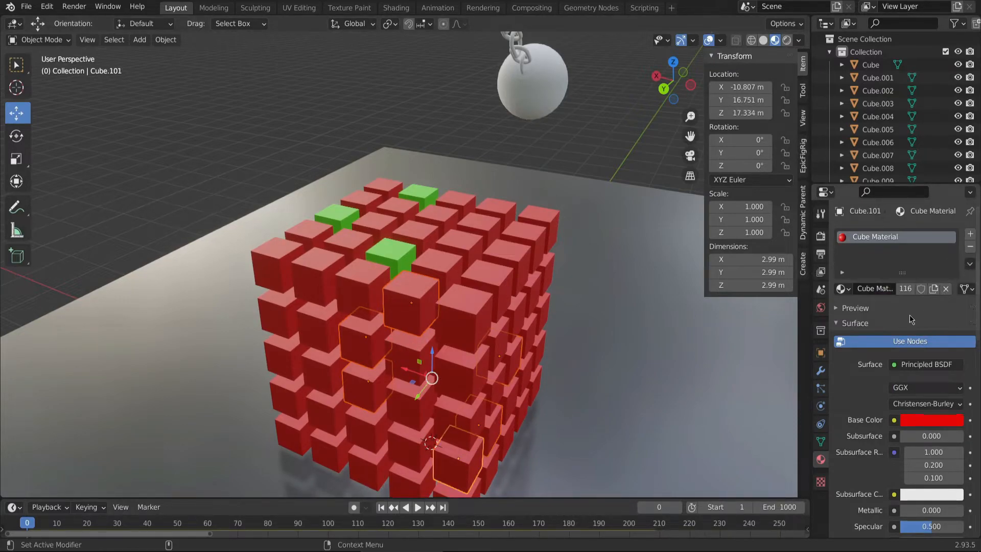
{"action": "left_click", "coordinate": [398, 262], "text": "shift"}
{"action": "left_click", "coordinate": [969, 265]}
{"action": "left_click", "coordinate": [942, 296]}
{"action": "key", "text": "alt+a"}
Change the base color of the Green material to blue
{"action": "middle_click_drag", "start_coordinate": [357, 286], "coordinate": [554, 268]}
{"action": "scroll", "coordinate": [507, 289], "scroll_direction": "down", "scroll_amount": 2}
{"action": "middle_click_drag", "start_coordinate": [507, 289], "coordinate": [492, 314]}
{"action": "scroll", "coordinate": [492, 314], "scroll_direction": "up", "scroll_amount": 2}
{"action": "left_click", "coordinate": [931, 420]}
{"action": "left_click", "coordinate": [889, 272]}
{"action": "mouse_move", "coordinate": [889, 271]}
{"action": "left_mouse_down"}
{"action": "mouse_move", "coordinate": [942, 263]}
{"action": "mouse_move", "coordinate": [926, 257]}
{"action": "left_mouse_up"}
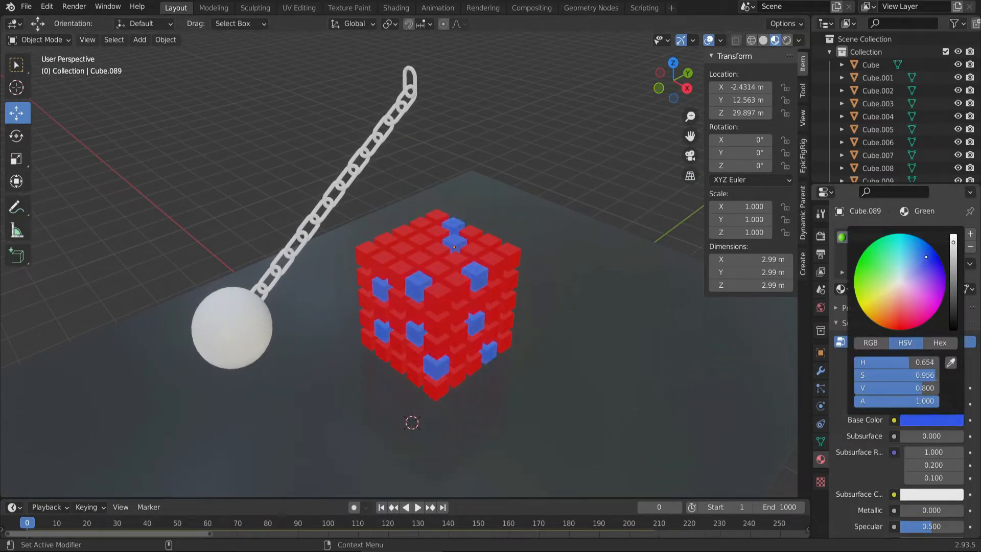
Select all the chain links from the wrecking ball upward, leaving the topmost link active
{"action": "middle_click_drag", "start_coordinate": [569, 357], "coordinate": [536, 351]}
{"action": "left_click", "coordinate": [246, 292]}
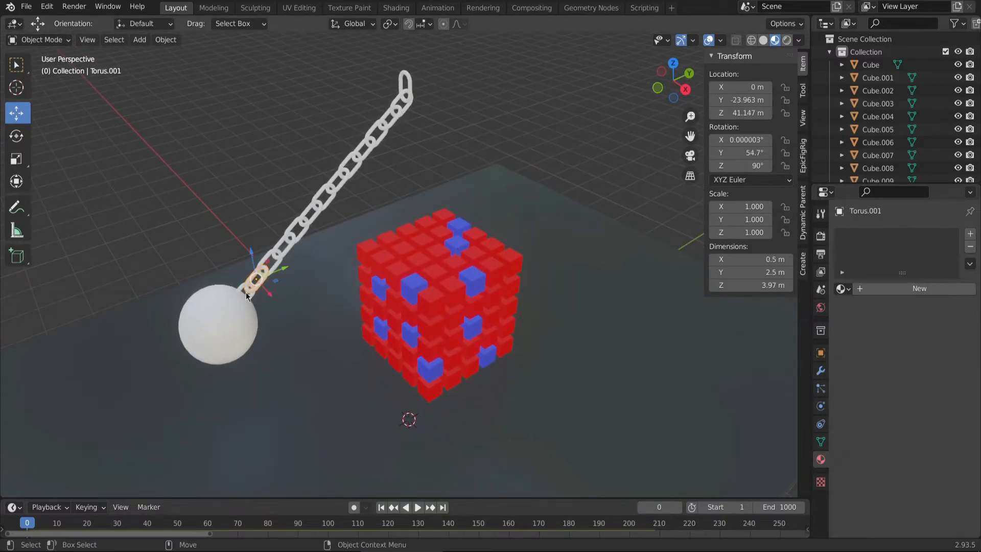
{"action": "left_click", "coordinate": [278, 264], "text": "shift"}
{"action": "left_click", "coordinate": [287, 250], "text": "shift"}
{"action": "left_click", "coordinate": [299, 236], "text": "shift"}
{"action": "left_click", "coordinate": [314, 216], "text": "shift"}
{"action": "left_click", "coordinate": [330, 199], "text": "shift"}
{"action": "left_click", "coordinate": [344, 183], "text": "shift"}
{"action": "left_click", "coordinate": [357, 167], "text": "shift"}
{"action": "left_click", "coordinate": [368, 152], "text": "shift"}
{"action": "left_click", "coordinate": [385, 134], "text": "shift"}
{"action": "left_click", "coordinate": [394, 124], "text": "shift"}
{"action": "left_click", "coordinate": [404, 103], "text": "shift"}
{"action": "left_click", "coordinate": [409, 86], "text": "shift"}
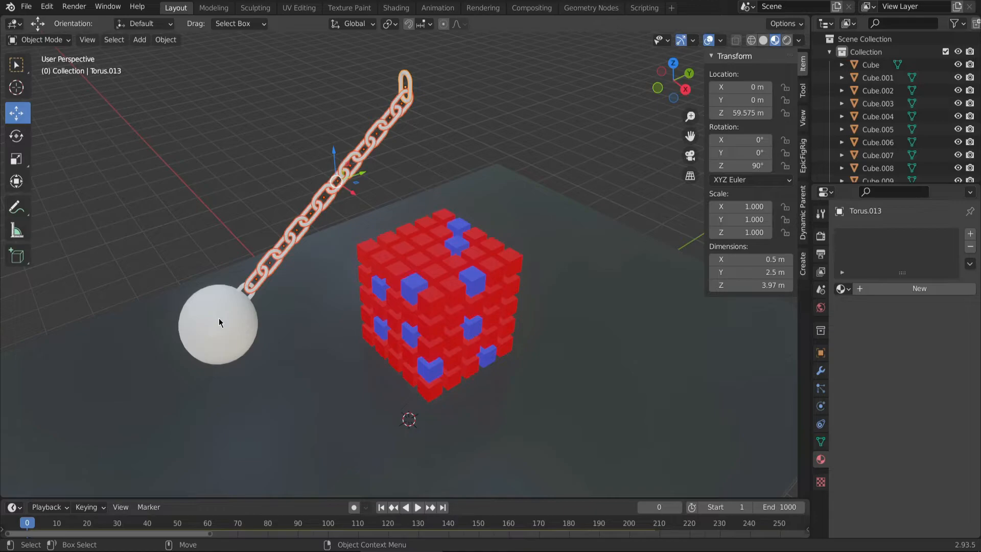
Give the topmost chain link a new material named "Chain Material"
{"action": "left_click", "coordinate": [970, 233]}
{"action": "left_click", "coordinate": [908, 288]}
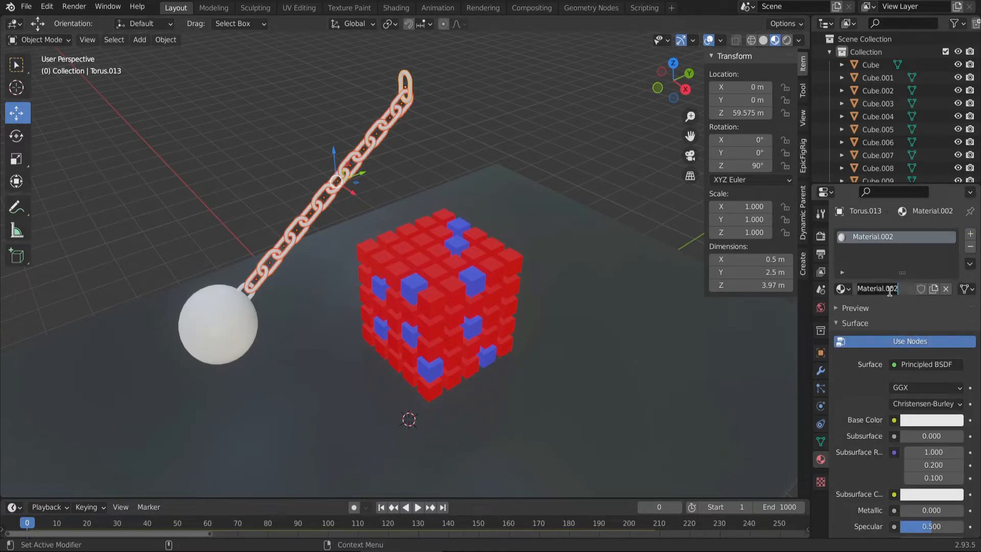
{"action": "type", "text": "Chain Material"}
{"action": "key", "text": "Return"}
Set Chain Material to a dark gray base color with metallic 0.672 and roughness 0.412
{"action": "left_click", "coordinate": [921, 422]}
{"action": "left_click_drag", "start_coordinate": [902, 286], "coordinate": [887, 323]}
{"action": "left_click_drag", "start_coordinate": [928, 272], "coordinate": [902, 281]}
{"action": "left_click_drag", "start_coordinate": [954, 257], "coordinate": [954, 300]}
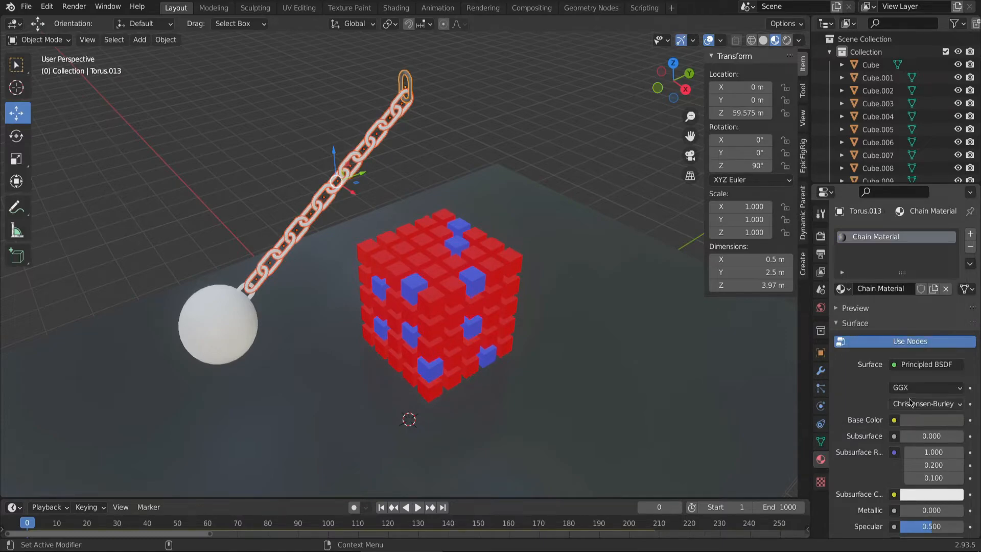
{"action": "left_click", "coordinate": [913, 425]}
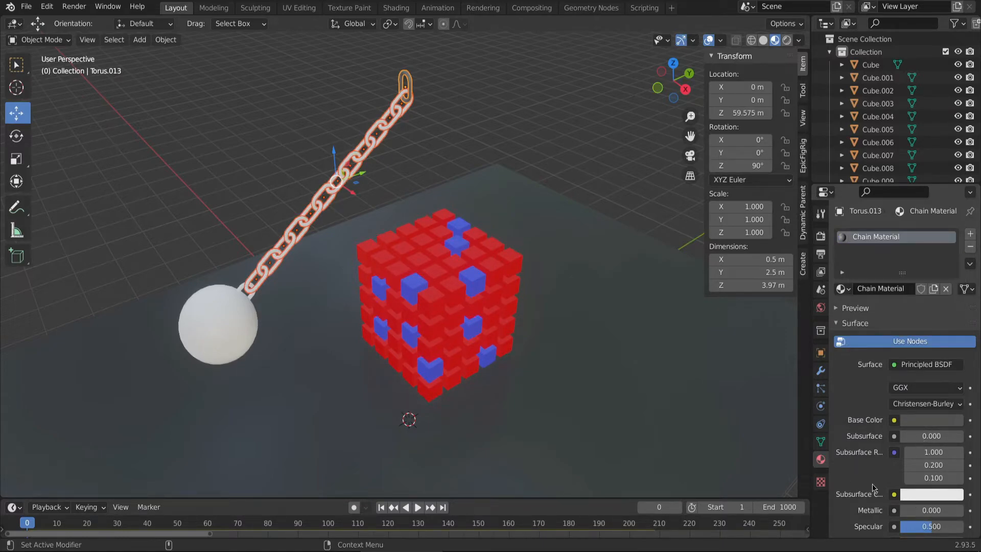
{"action": "scroll", "coordinate": [869, 484], "scroll_direction": "down", "scroll_amount": 2}
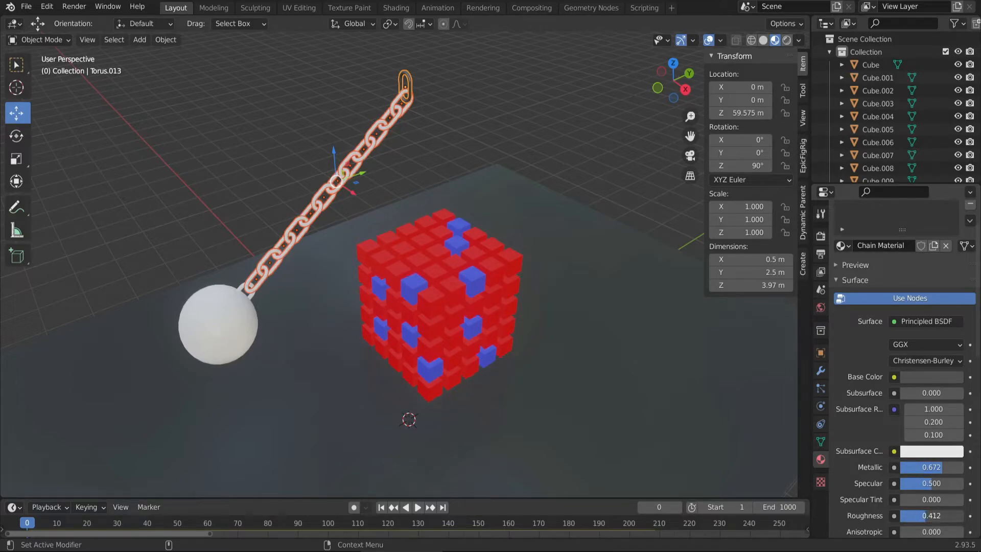
{"action": "mouse_move", "coordinate": [516, 294]}
{"action": "middle_mouse_down"}
{"action": "mouse_move", "coordinate": [495, 259]}
{"action": "mouse_move", "coordinate": [527, 291]}
{"action": "mouse_move", "coordinate": [517, 289]}
{"action": "middle_mouse_up"}
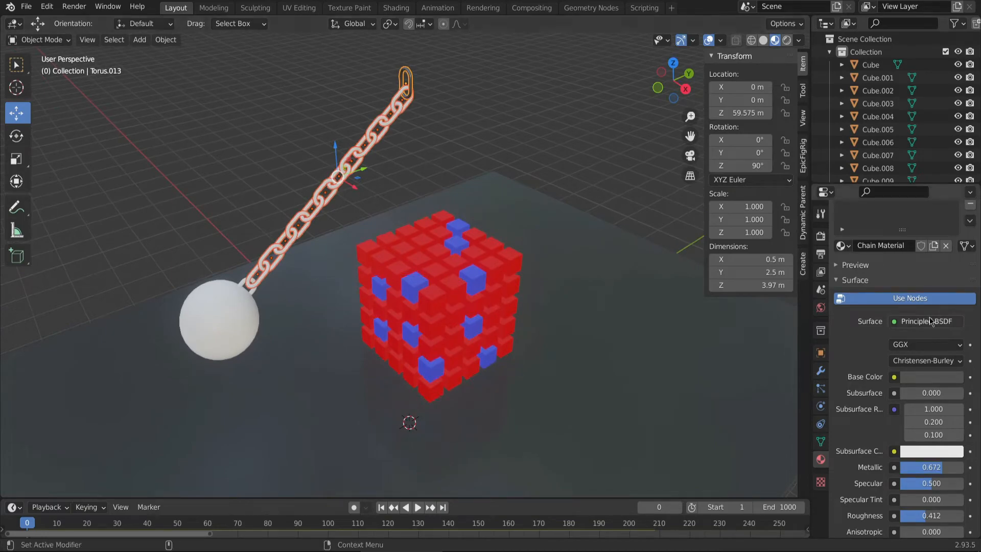
Copy Chain Material to all the selected chain links and deselect them
{"action": "left_click", "coordinate": [970, 221]}
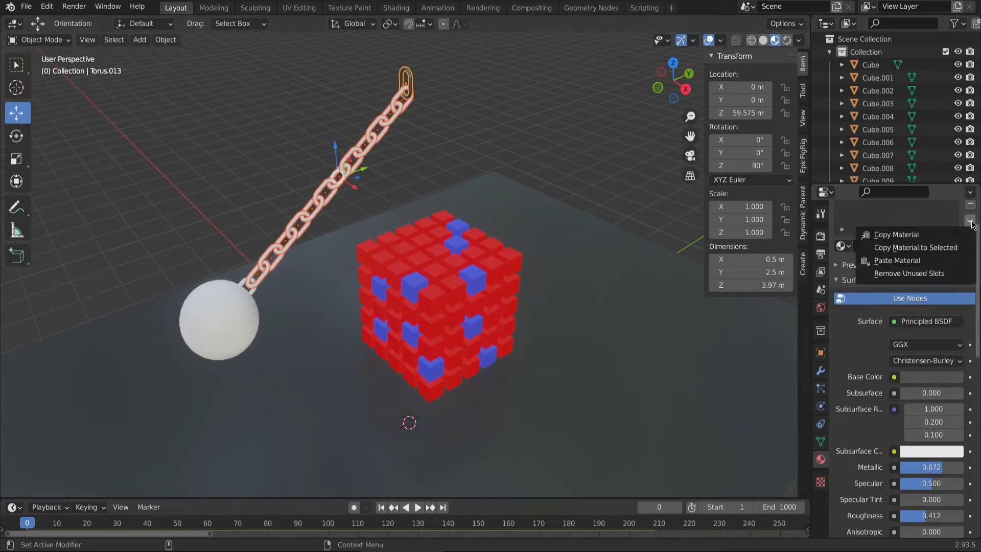
{"action": "left_click", "coordinate": [952, 248]}
{"action": "left_click", "coordinate": [444, 154]}
Give the wrecking ball a new near-black material with metallic 0.584, specular 0.556 and roughness 0.236
{"action": "middle_click_drag", "start_coordinate": [444, 155], "coordinate": [441, 155]}
{"action": "left_click", "coordinate": [186, 256]}
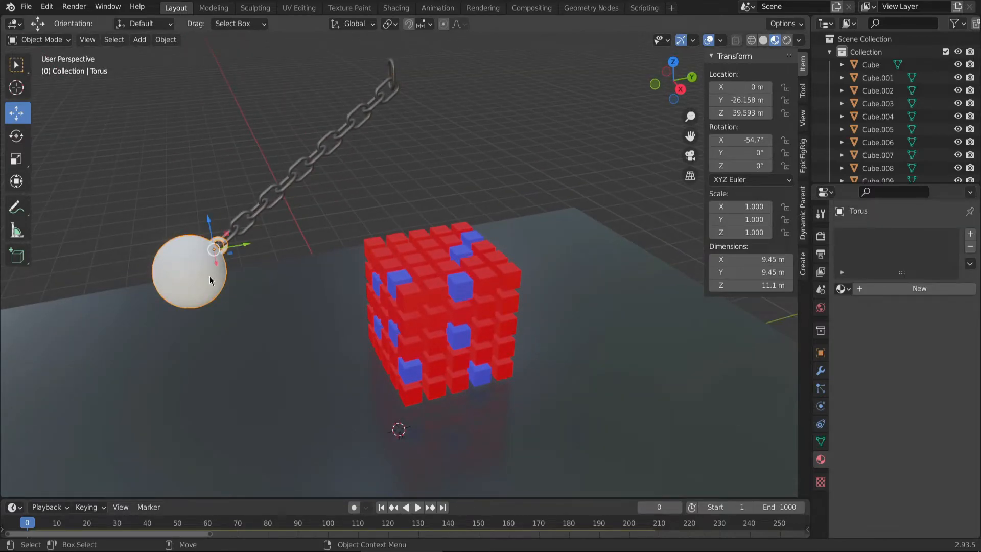
{"action": "left_click", "coordinate": [910, 289]}
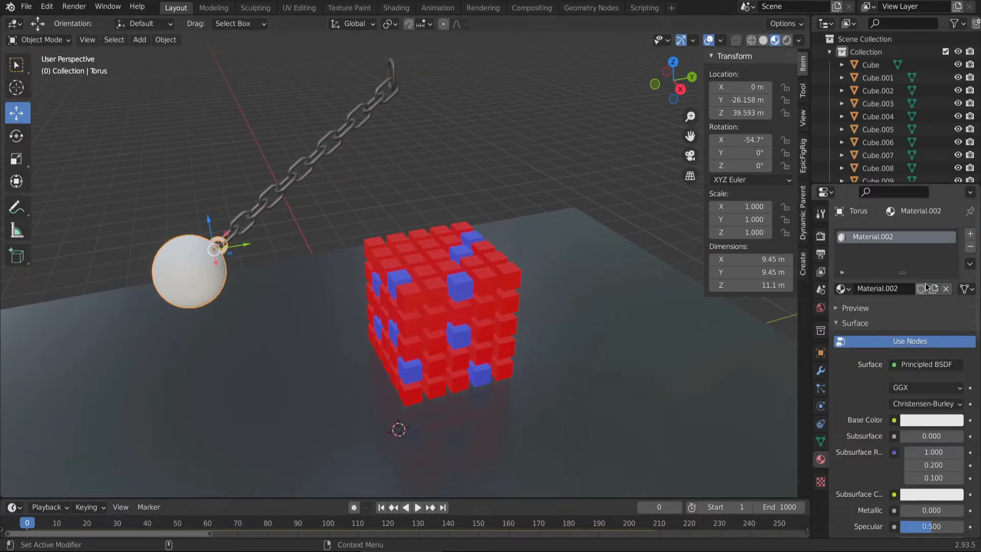
{"action": "left_click", "coordinate": [918, 428]}
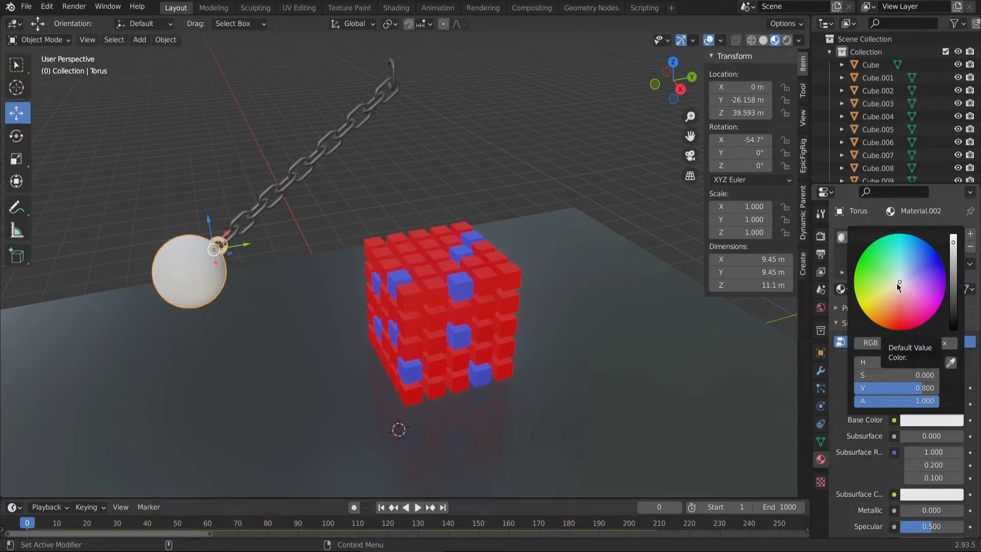
{"action": "left_click_drag", "start_coordinate": [953, 256], "coordinate": [953, 307]}
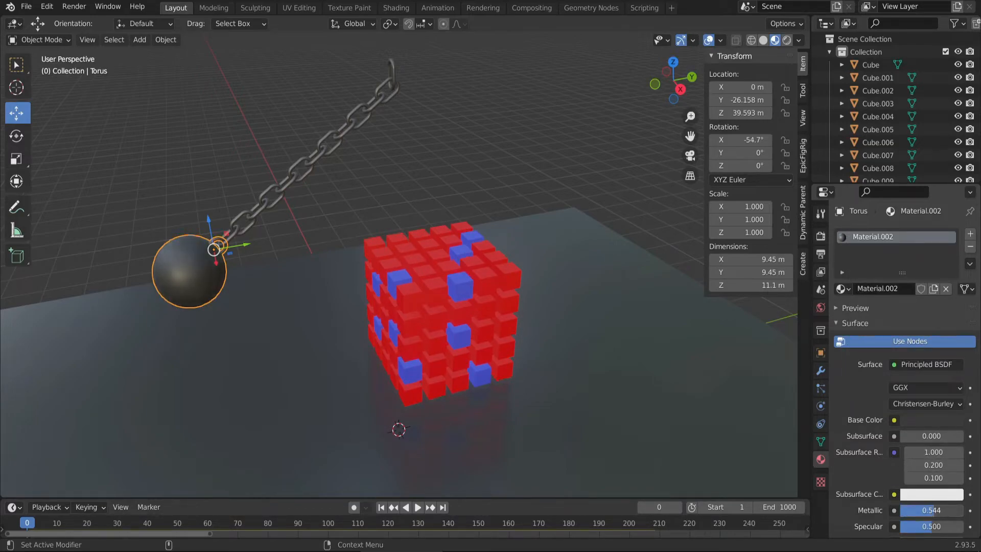
{"action": "scroll", "coordinate": [922, 522], "scroll_direction": "down", "scroll_amount": 5}
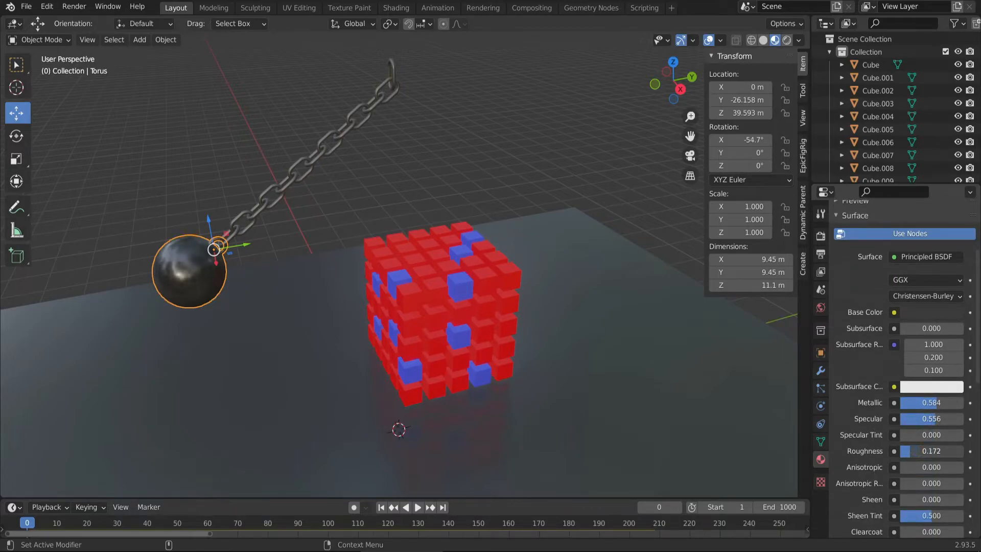
{"action": "middle_click_drag", "start_coordinate": [478, 174], "coordinate": [386, 238]}
Add a cube mesh and raise it along Z to about 61.13 m, at the top end of the chain
{"action": "left_click", "coordinate": [140, 39]}
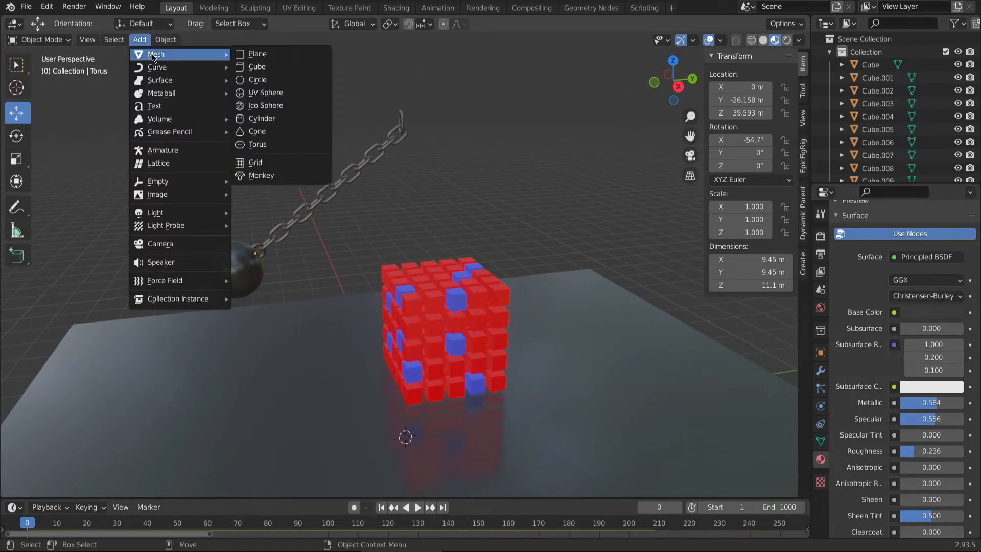
{"action": "left_click", "coordinate": [140, 40]}
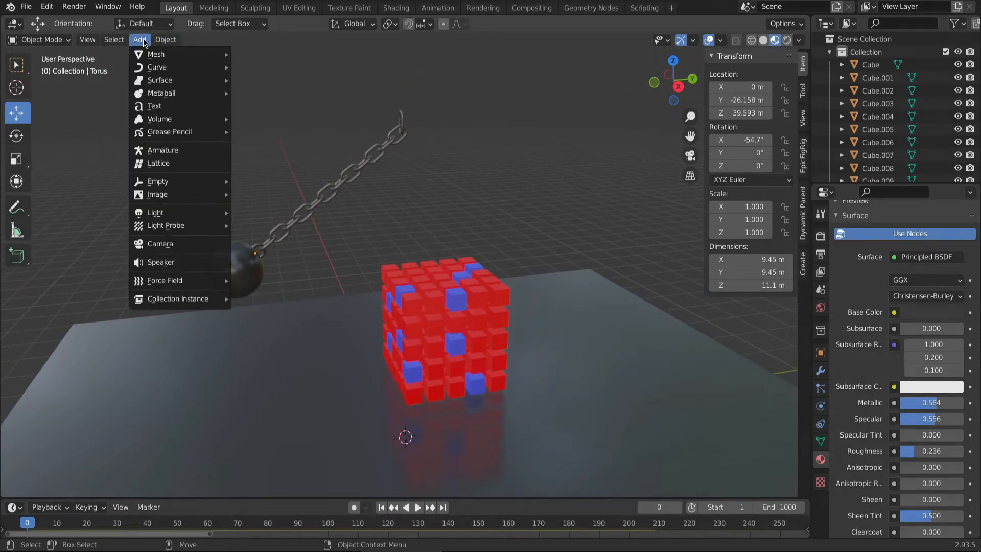
{"action": "mouse_move", "coordinate": [156, 54]}
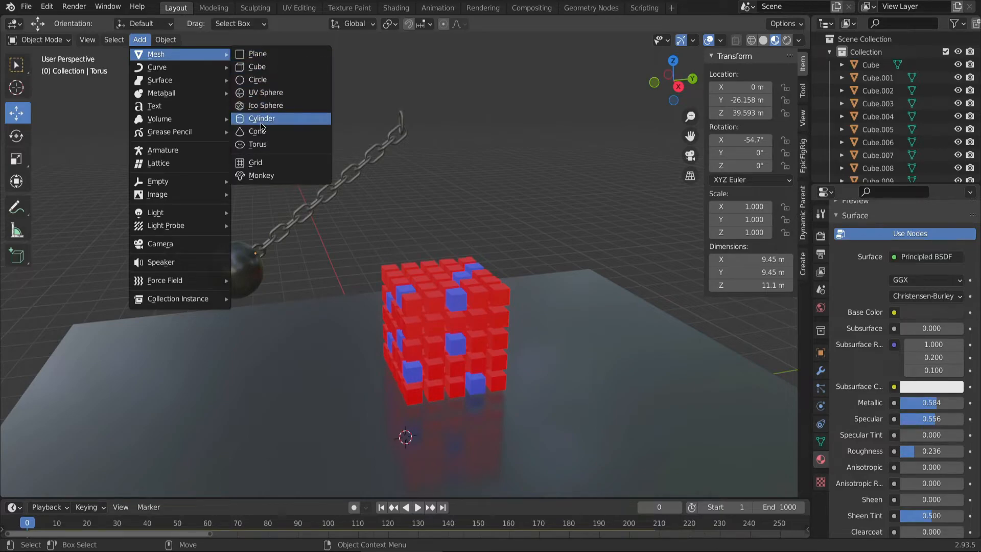
{"action": "left_click", "coordinate": [257, 66]}
{"action": "left_click_drag", "start_coordinate": [405, 409], "coordinate": [401, 143]}
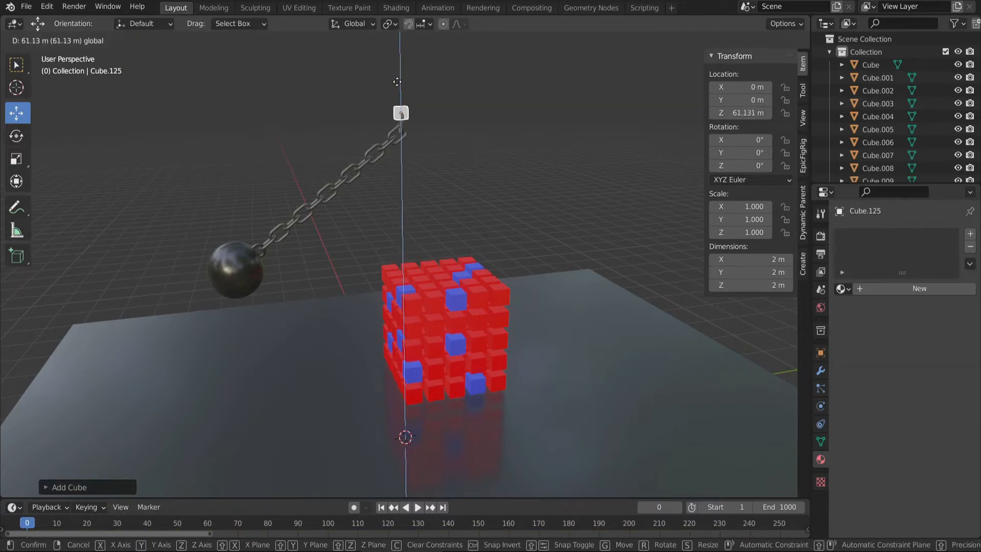
{"action": "left_click_drag", "start_coordinate": [397, 82], "coordinate": [397, 83]}
Scale the new cube into a flat plate of about 3.64 m by 13.6 m by 1.07 m
{"action": "key", "text": "s"}
{"action": "left_click_drag", "start_coordinate": [433, 112], "coordinate": [490, 115]}
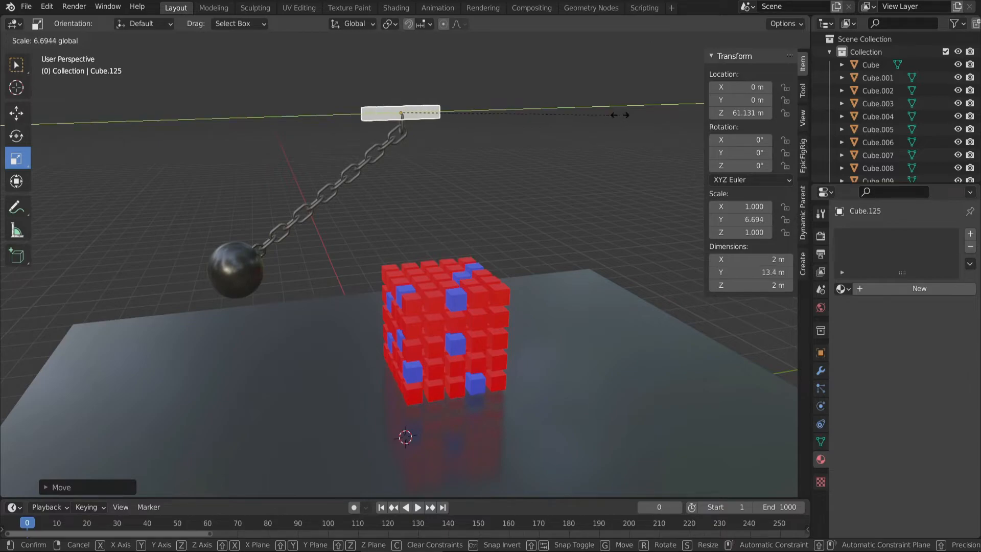
{"action": "left_click_drag", "start_coordinate": [615, 115], "coordinate": [625, 115]}
{"action": "middle_click_drag", "start_coordinate": [418, 192], "coordinate": [529, 215]}
{"action": "left_click_drag", "start_coordinate": [487, 129], "coordinate": [513, 128]}
{"action": "middle_click_drag", "start_coordinate": [513, 128], "coordinate": [420, 139]}
{"action": "left_click_drag", "start_coordinate": [402, 75], "coordinate": [403, 90]}
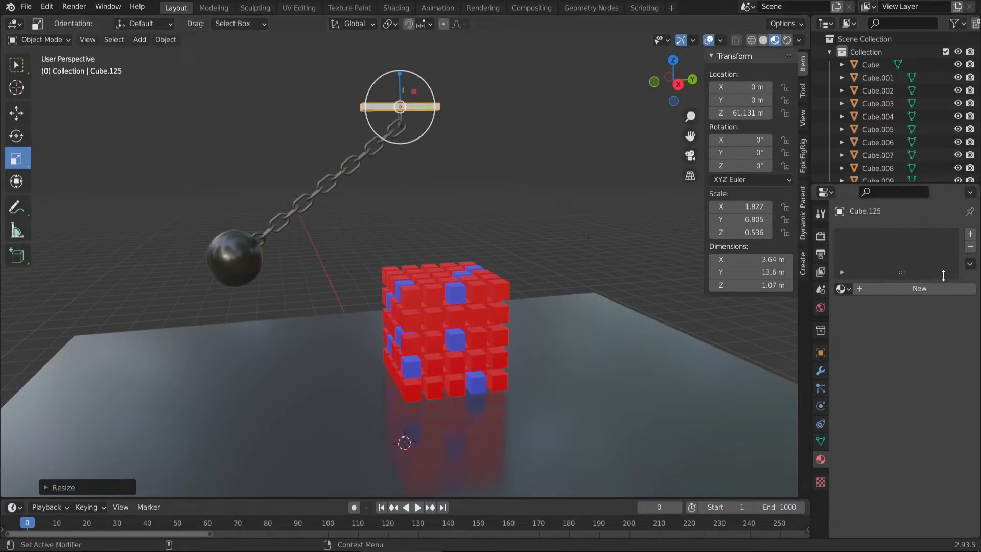
Try the Green material on the plate above the chain and replace it with the existing Material.001
{"action": "left_click", "coordinate": [845, 290]}
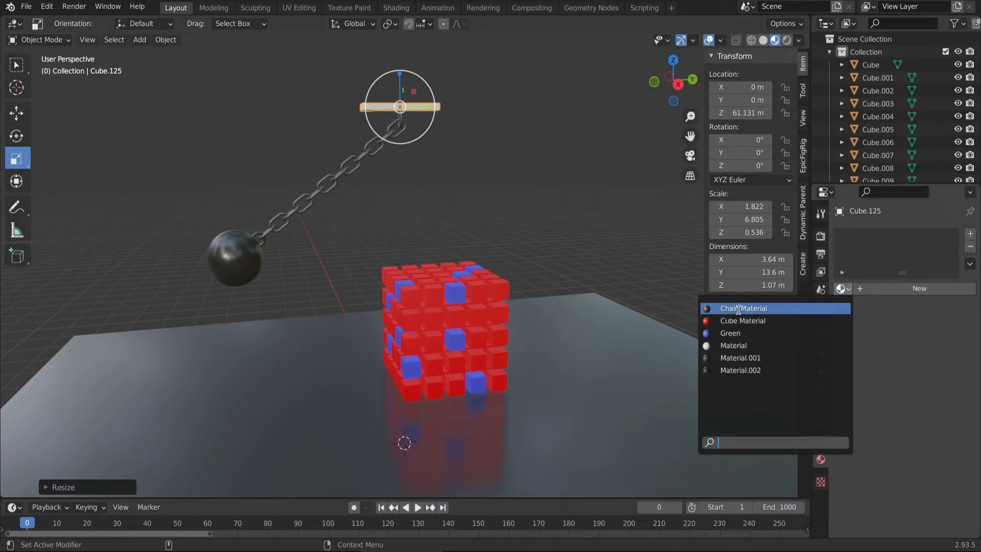
{"action": "left_click", "coordinate": [735, 334]}
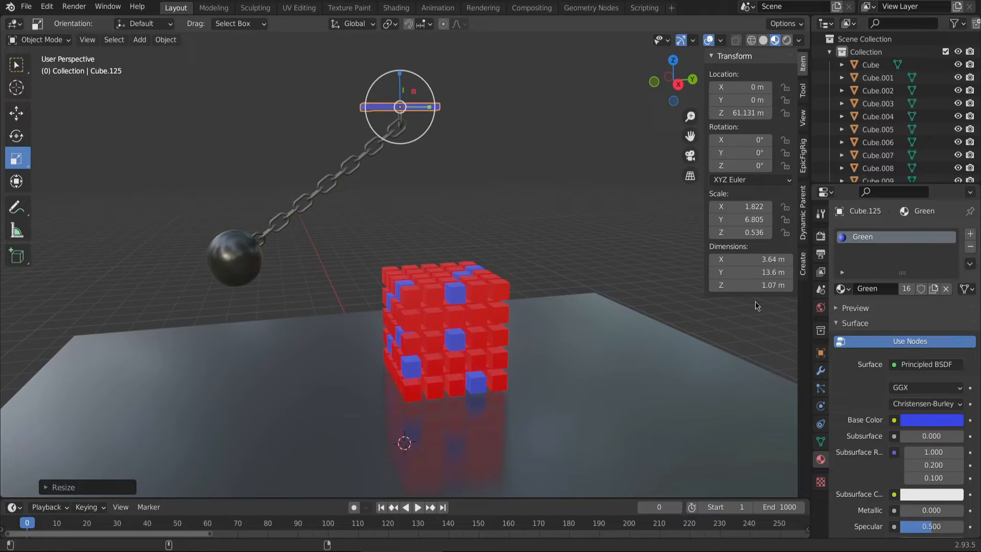
{"action": "left_click", "coordinate": [844, 290]}
{"action": "left_click", "coordinate": [736, 358]}
Save the file and play the wrecking-ball simulation from frame 0
{"action": "middle_click_drag", "start_coordinate": [492, 194], "coordinate": [505, 268]}
{"action": "key", "text": "ctrl+s"}
{"action": "left_click", "coordinate": [418, 507]}
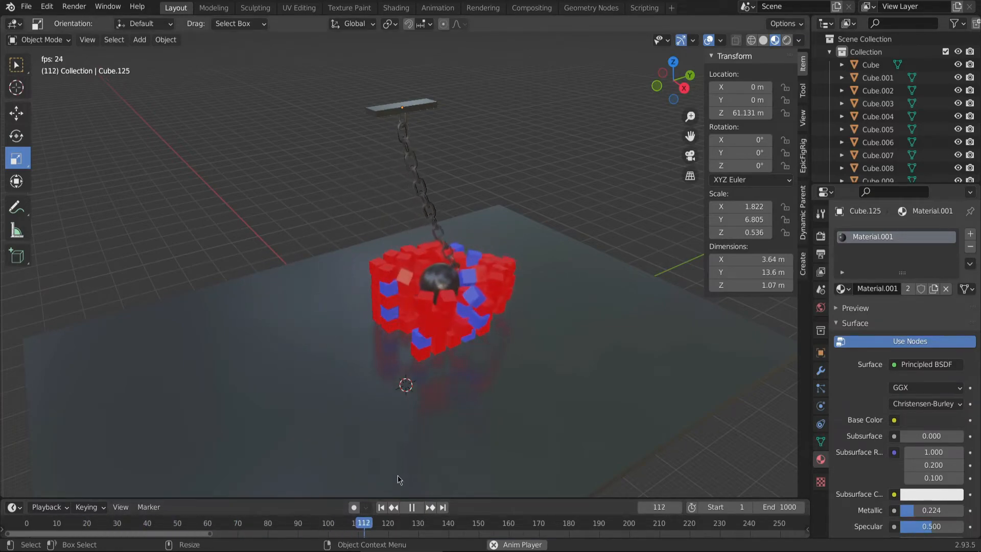
Watch the wrecking ball scatter the cubes from different angles, stop playback and return to frame 0
{"action": "middle_click_drag", "start_coordinate": [317, 403], "coordinate": [345, 438]}
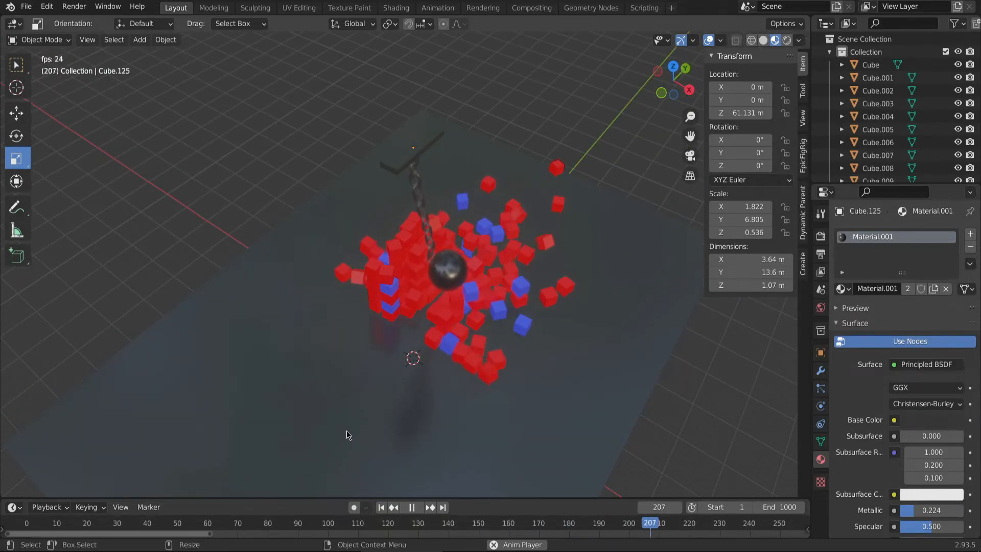
{"action": "middle_click_drag", "start_coordinate": [350, 394], "coordinate": [322, 349]}
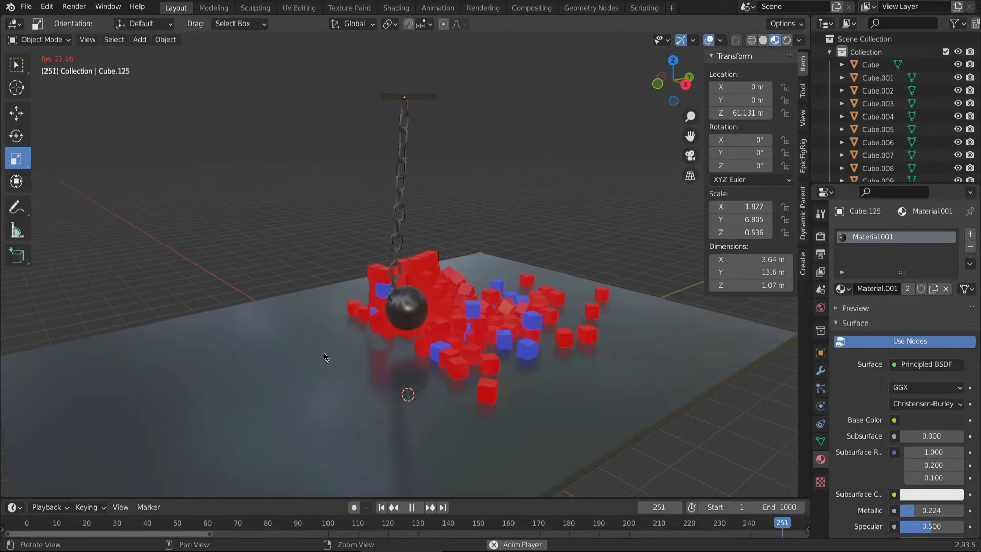
{"action": "left_click", "coordinate": [411, 506]}
{"action": "left_click_drag", "start_coordinate": [414, 524], "coordinate": [25, 537]}
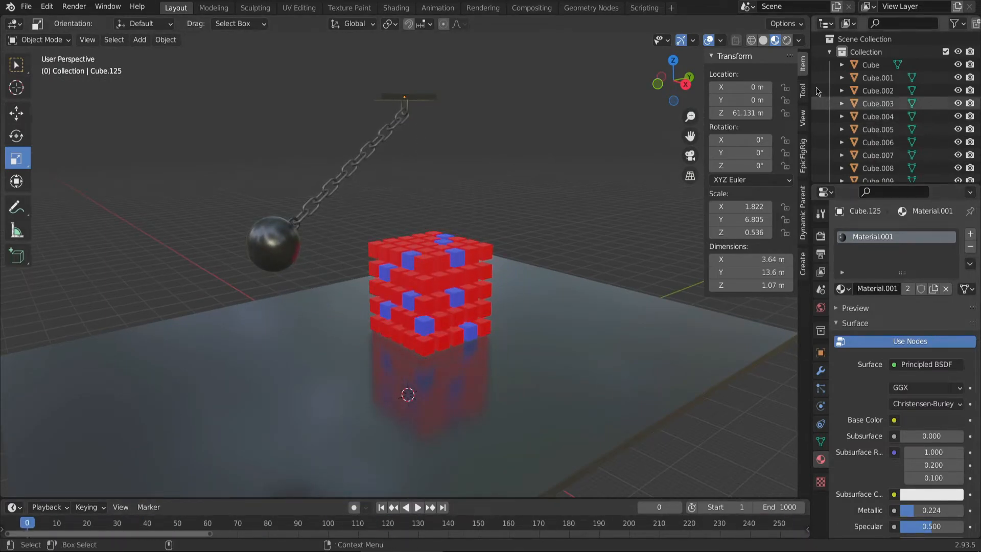
Check the scene in rendered shading and switch back to Material Preview
{"action": "left_click", "coordinate": [787, 41]}
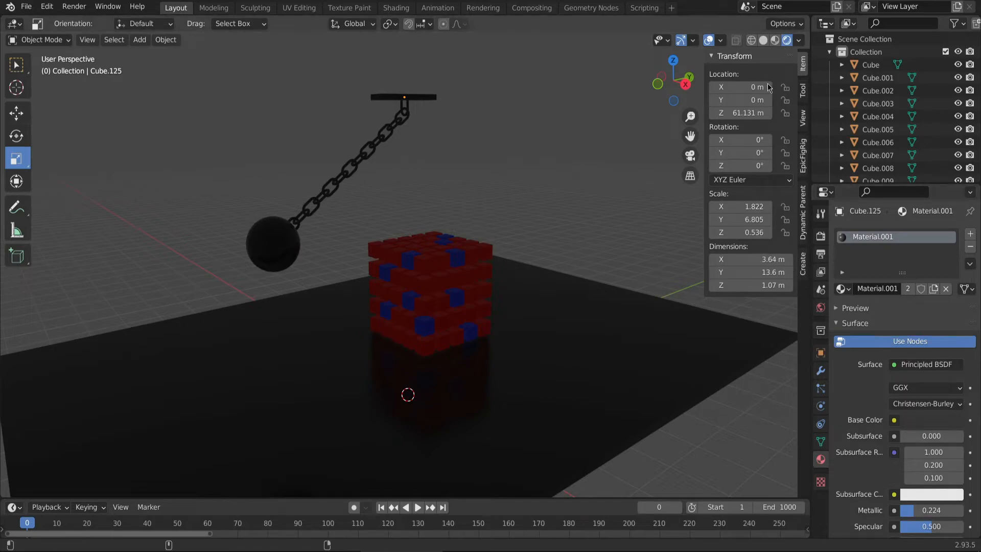
{"action": "left_click", "coordinate": [774, 41]}
{"action": "middle_click_drag", "start_coordinate": [572, 179], "coordinate": [580, 186]}
{"action": "scroll", "coordinate": [562, 185], "scroll_direction": "down", "scroll_amount": 6}
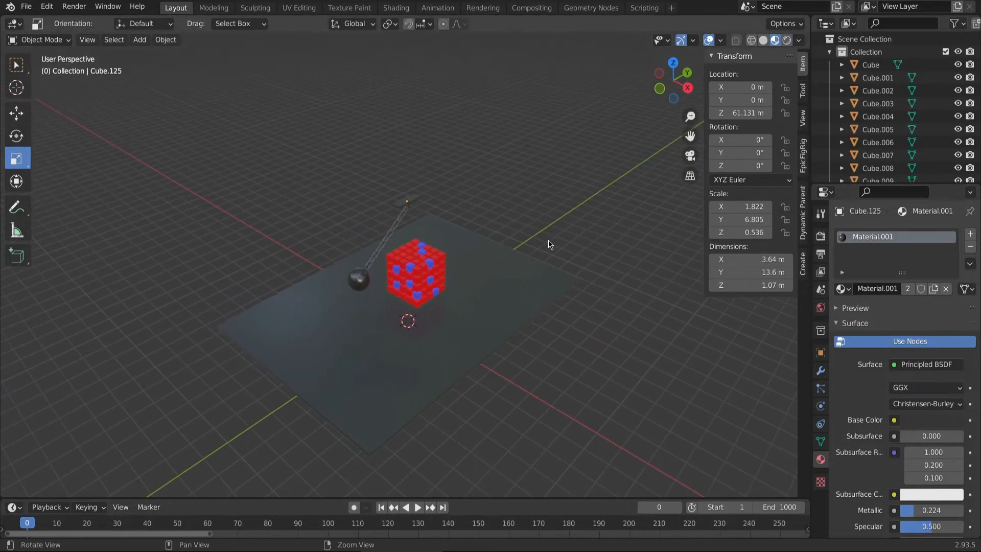
Add an area light and raise it along Z to about 52.43 m
{"action": "left_click", "coordinate": [139, 40]}
{"action": "mouse_move", "coordinate": [162, 56]}
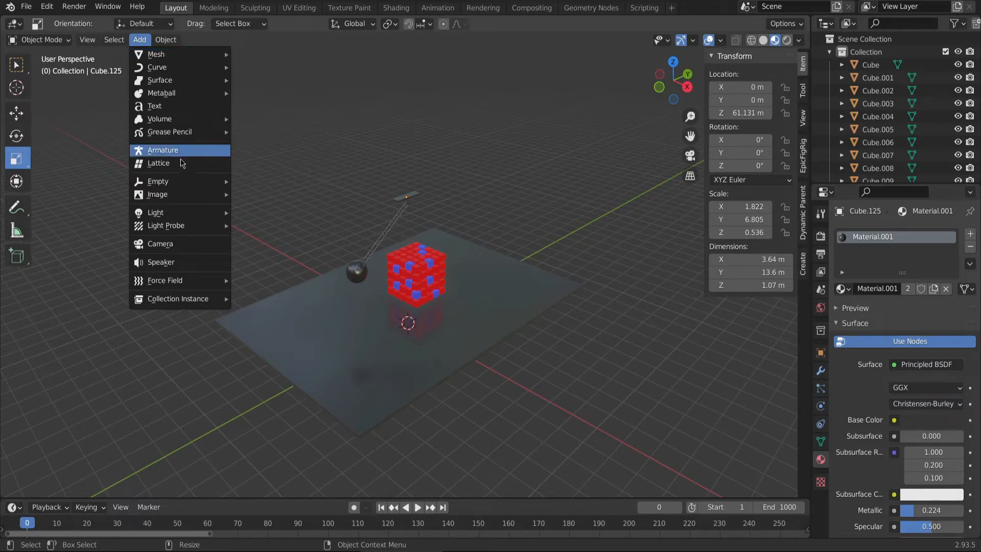
{"action": "mouse_move", "coordinate": [185, 213]}
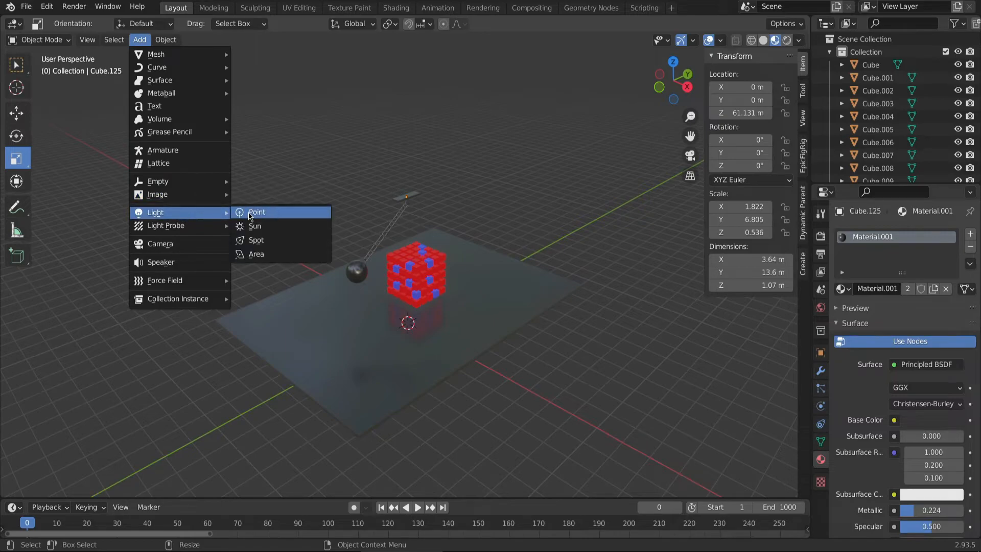
{"action": "left_click", "coordinate": [256, 253]}
{"action": "key", "text": "g"}
{"action": "key", "text": "z"}
{"action": "left_click_drag", "start_coordinate": [408, 214], "coordinate": [406, 185]}
Move the area light along X to about 37.78 m and scale it to about 14.17
{"action": "middle_click_drag", "start_coordinate": [415, 207], "coordinate": [444, 254]}
{"action": "left_click_drag", "start_coordinate": [438, 234], "coordinate": [564, 206]}
{"action": "key", "text": "r"}
{"action": "left_click_drag", "start_coordinate": [795, 481], "coordinate": [848, 520]}
Rotate the area light to about 53.8° on Y and 58.4° on Z, and move it to about 40.74 m on Y
{"action": "key", "text": "e"}
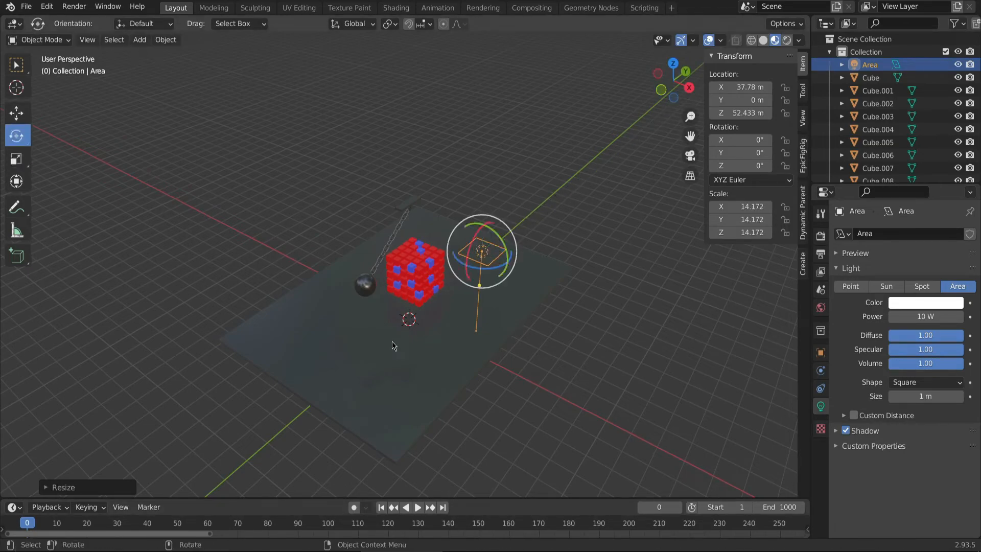
{"action": "mouse_move", "coordinate": [510, 257]}
{"action": "left_mouse_down"}
{"action": "mouse_move", "coordinate": [501, 238]}
{"action": "mouse_move", "coordinate": [511, 261]}
{"action": "left_mouse_up"}
{"action": "left_click_drag", "start_coordinate": [526, 276], "coordinate": [462, 353], "text": "alt"}
{"action": "key", "text": "w"}
{"action": "left_click_drag", "start_coordinate": [445, 318], "coordinate": [513, 298]}
{"action": "left_click_drag", "start_coordinate": [513, 297], "coordinate": [563, 323], "text": "alt"}
{"action": "key", "text": "e"}
{"action": "key", "text": "w"}
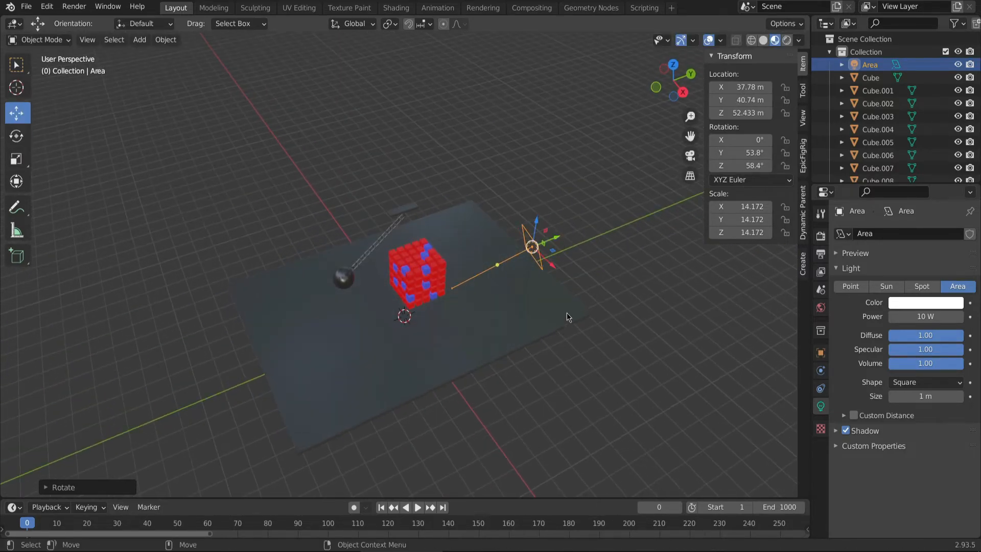
Move the area light to about X 43.39, Y 63.13, Z 67.82 m and aim it at about 8.68°, 43.1°, 64.9°, with size 1.74 m
{"action": "left_click_drag", "start_coordinate": [558, 265], "coordinate": [600, 255]}
{"action": "middle_click_drag", "start_coordinate": [642, 352], "coordinate": [654, 320]}
{"action": "scroll", "coordinate": [509, 300], "scroll_direction": "up", "scroll_amount": 2}
{"action": "middle_click_drag", "start_coordinate": [513, 313], "coordinate": [621, 296]}
{"action": "left_click_drag", "start_coordinate": [615, 245], "coordinate": [598, 225]}
{"action": "key", "text": "e"}
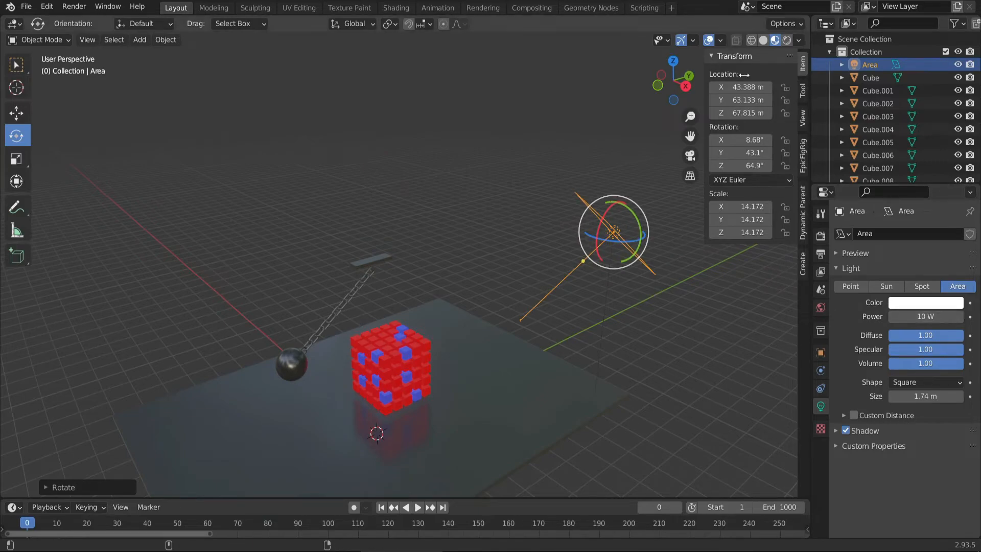
Switch the viewport to rendered shading and set the area light's power to 1000 W
{"action": "left_click", "coordinate": [788, 41]}
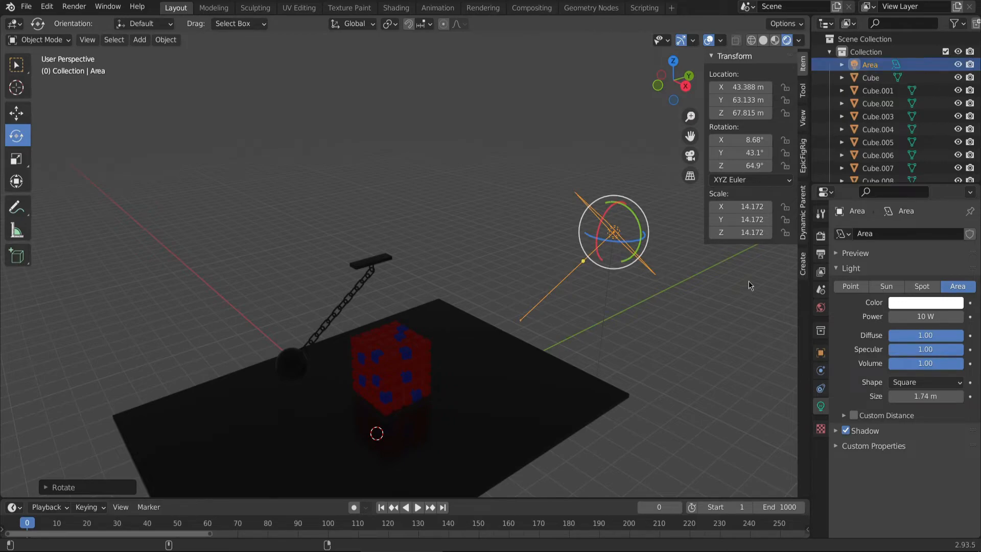
{"action": "left_click", "coordinate": [797, 41]}
{"action": "left_click", "coordinate": [788, 43]}
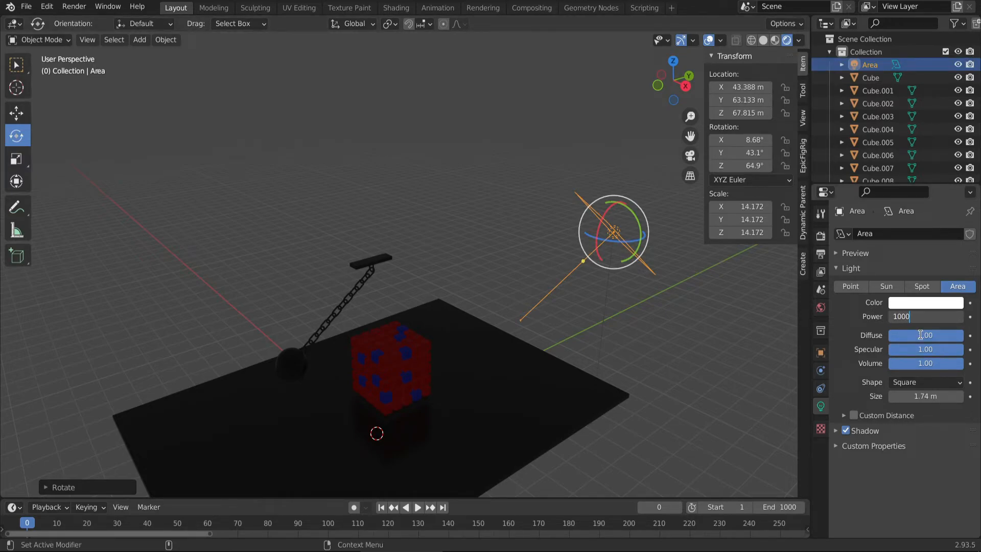
{"action": "left_click", "coordinate": [915, 317]}
{"action": "key", "text": "Return"}
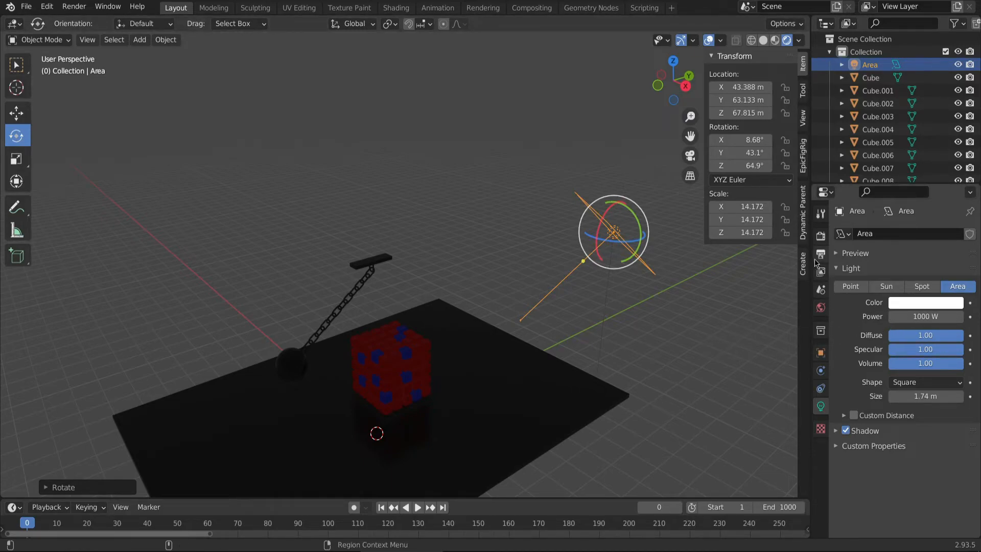
Set the scene's render engine to Cycles
{"action": "left_click", "coordinate": [821, 237]}
{"action": "left_click", "coordinate": [932, 237]}
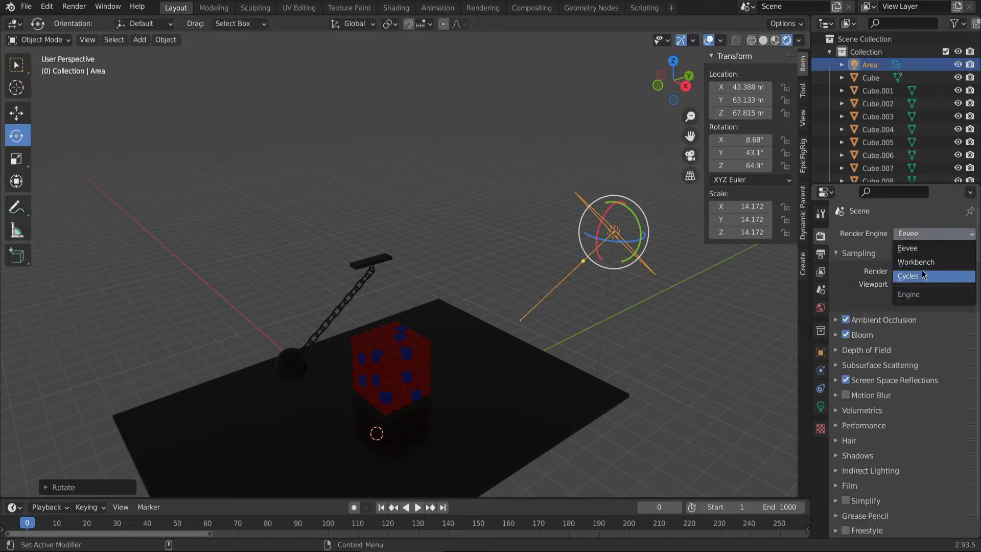
{"action": "left_click", "coordinate": [921, 276]}
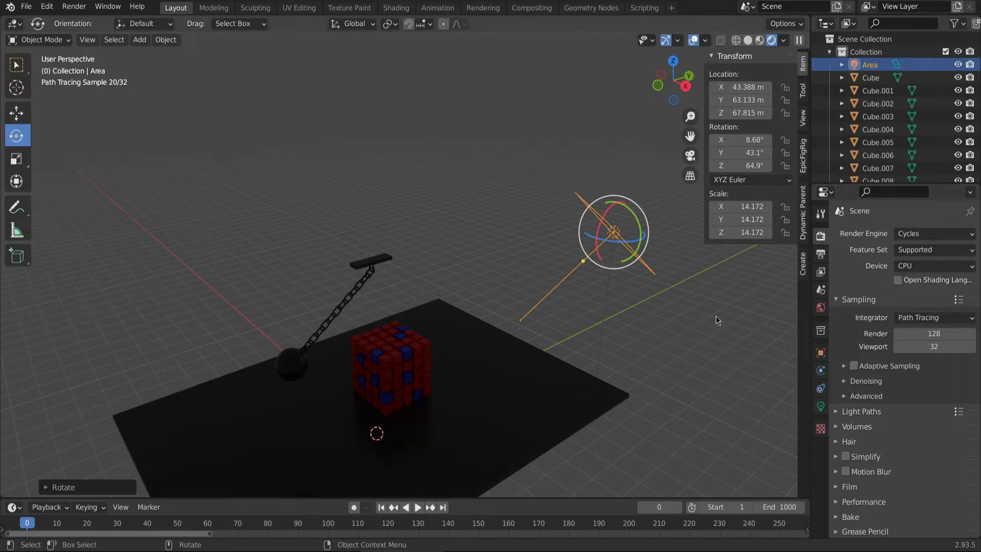
Increase the area light's power to 10000 W and finally to 50000 W
{"action": "left_click", "coordinate": [661, 343]}
{"action": "left_click", "coordinate": [611, 231]}
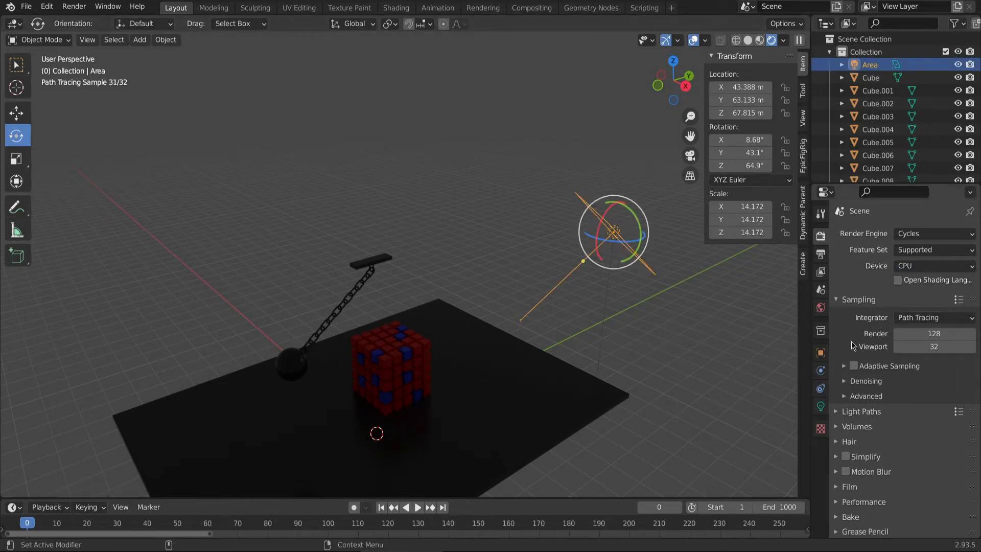
{"action": "left_click", "coordinate": [820, 407]}
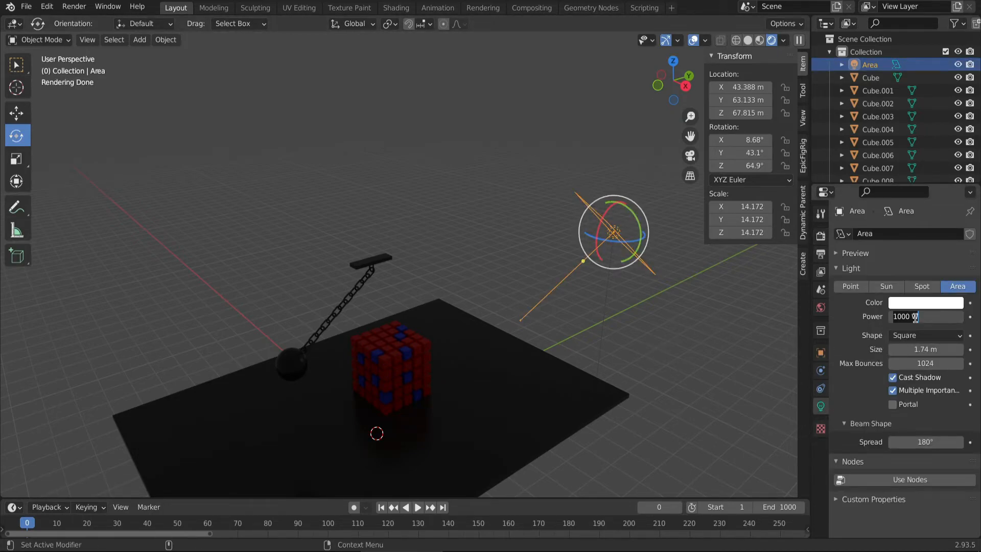
{"action": "type", "text": "0"}
{"action": "key", "text": "Return"}
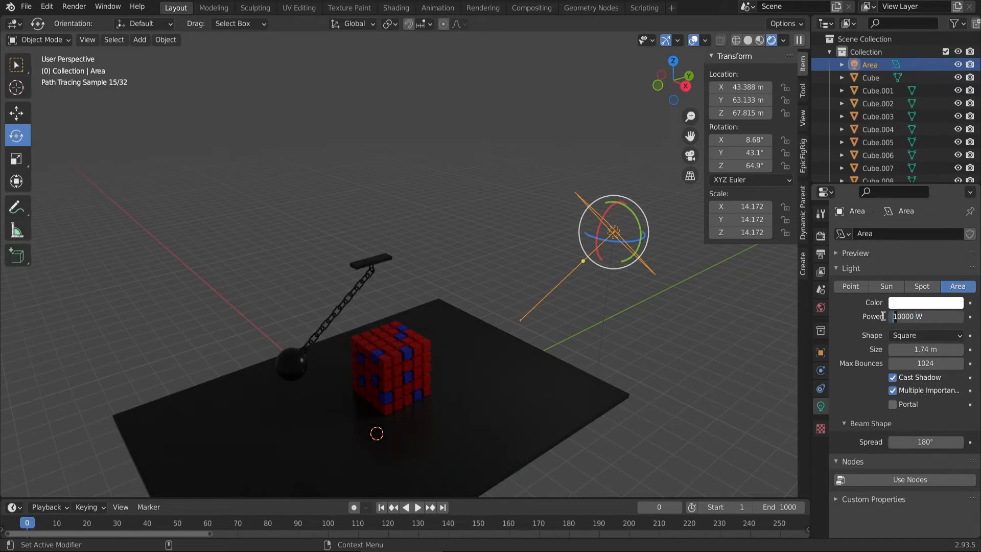
{"action": "key", "text": "Delete"}
{"action": "type", "text": "5"}
{"action": "key", "text": "Return"}
Duplicate the area light, move the copy to about -45.64 m on X and rotate it to about 144° on Z
{"action": "middle_click_drag", "start_coordinate": [688, 369], "coordinate": [624, 385]}
{"action": "key", "text": "shift+space"}
{"action": "key", "text": "g"}
{"action": "key", "text": "shift+d"}
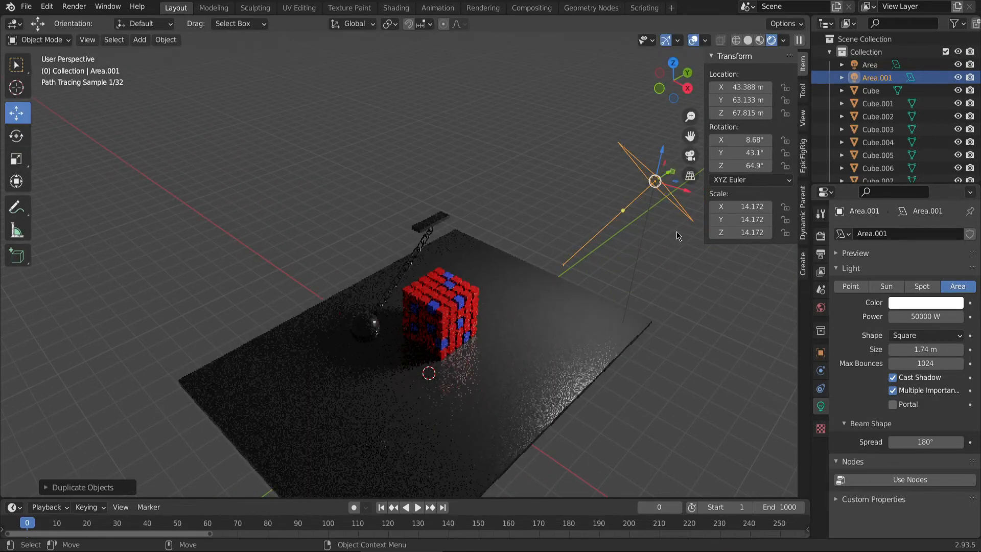
{"action": "key", "text": "r"}
{"action": "left_click_drag", "start_coordinate": [485, 142], "coordinate": [469, 128]}
{"action": "left_click", "coordinate": [468, 129]}
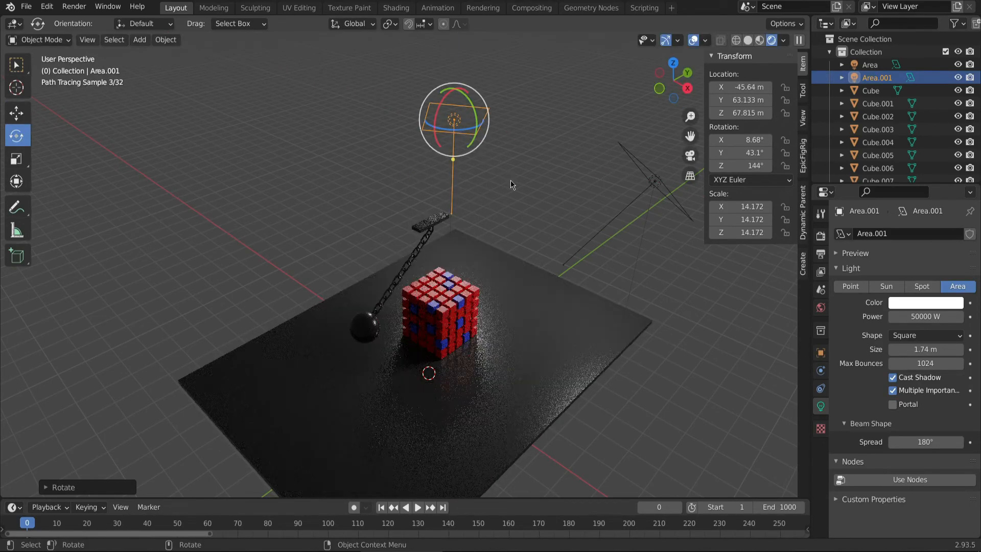
Raise the duplicated area light along Z to about 90.37 m
{"action": "middle_click_drag", "start_coordinate": [560, 197], "coordinate": [382, 190]}
{"action": "key", "text": "g"}
{"action": "left_click_drag", "start_coordinate": [499, 217], "coordinate": [506, 100]}
Duplicate the raised light, move the copy to about -97.08 m on Y and rotate it to about 6.17°, 51°, 257°
{"action": "middle_click_drag", "start_coordinate": [346, 267], "coordinate": [516, 252]}
{"action": "key", "text": "shift+d"}
{"action": "right_click", "coordinate": [515, 253]}
{"action": "left_click_drag", "start_coordinate": [497, 145], "coordinate": [243, 184]}
{"action": "middle_click_drag", "start_coordinate": [245, 271], "coordinate": [232, 286]}
{"action": "key", "text": "s"}
{"action": "key", "text": "r"}
{"action": "left_click_drag", "start_coordinate": [207, 200], "coordinate": [251, 183]}
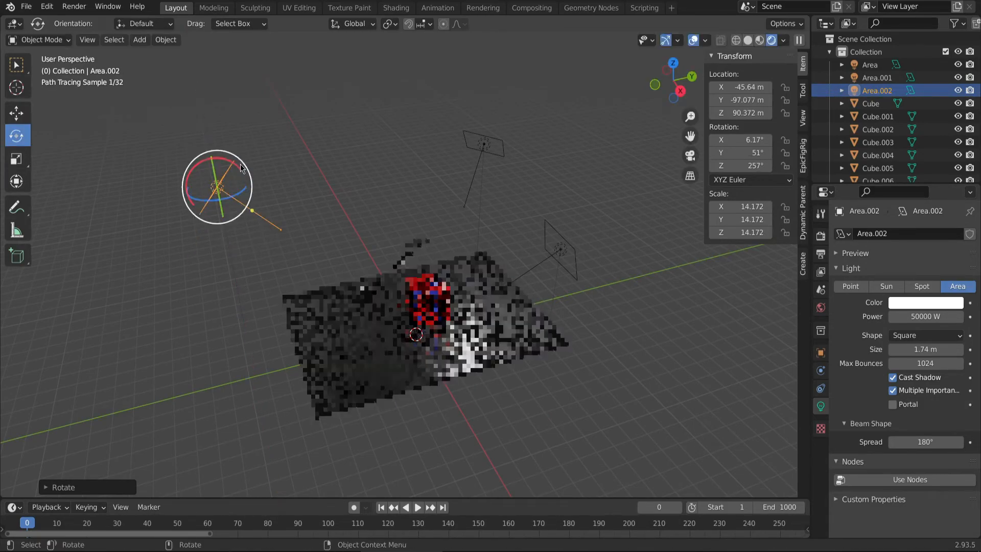
Refine the third area light's aim toward the cubes with a free rotation to about 14.4°, 57.2°, 261°
{"action": "middle_click_drag", "start_coordinate": [353, 291], "coordinate": [353, 291]}
{"action": "left_click_drag", "start_coordinate": [321, 266], "coordinate": [363, 336]}
{"action": "middle_click_drag", "start_coordinate": [449, 353], "coordinate": [574, 342]}
{"action": "key", "text": "r"}
{"action": "key", "text": "r"}
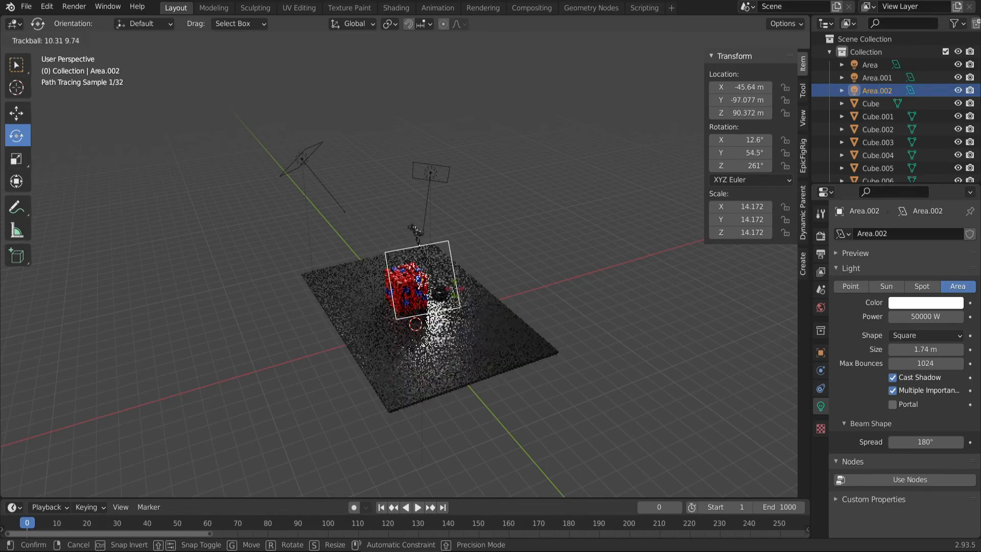
{"action": "left_click", "coordinate": [453, 291]}
{"action": "left_click", "coordinate": [555, 284]}
Give the third area light, Area.002, a pale blue colour of about hue 0.630 and saturation 0.455, keeping 50000 W
{"action": "middle_click_drag", "start_coordinate": [561, 290], "coordinate": [460, 291]}
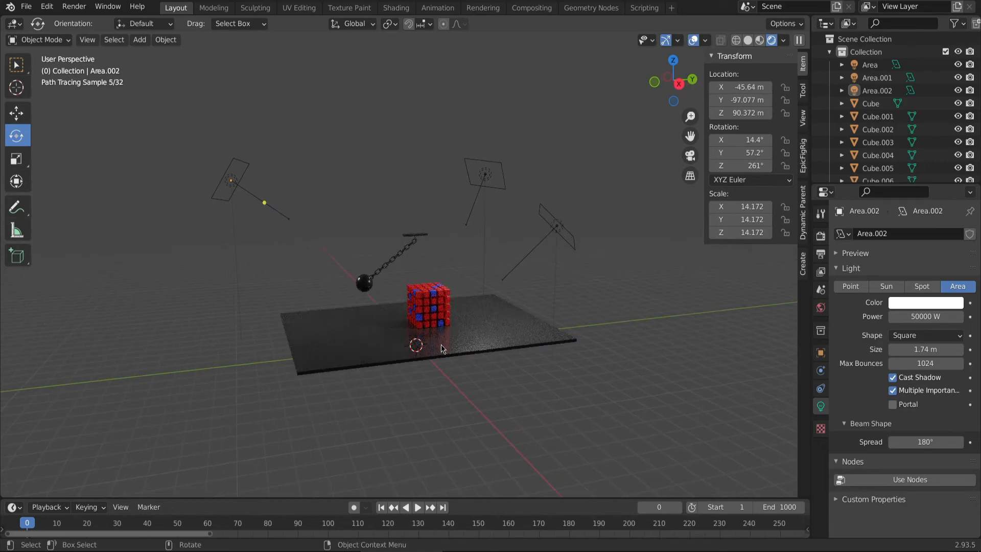
{"action": "middle_click_drag", "start_coordinate": [435, 367], "coordinate": [456, 394]}
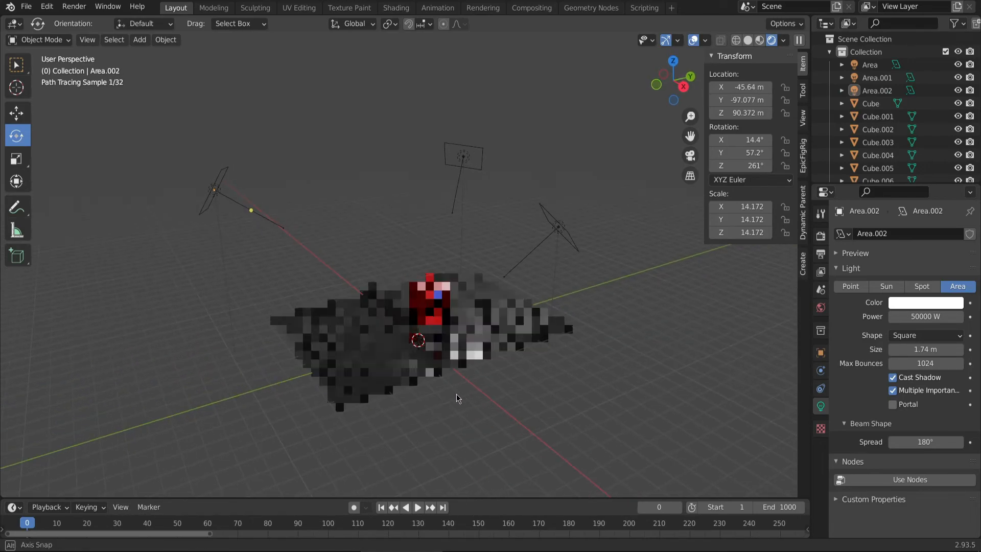
{"action": "left_click", "coordinate": [219, 189]}
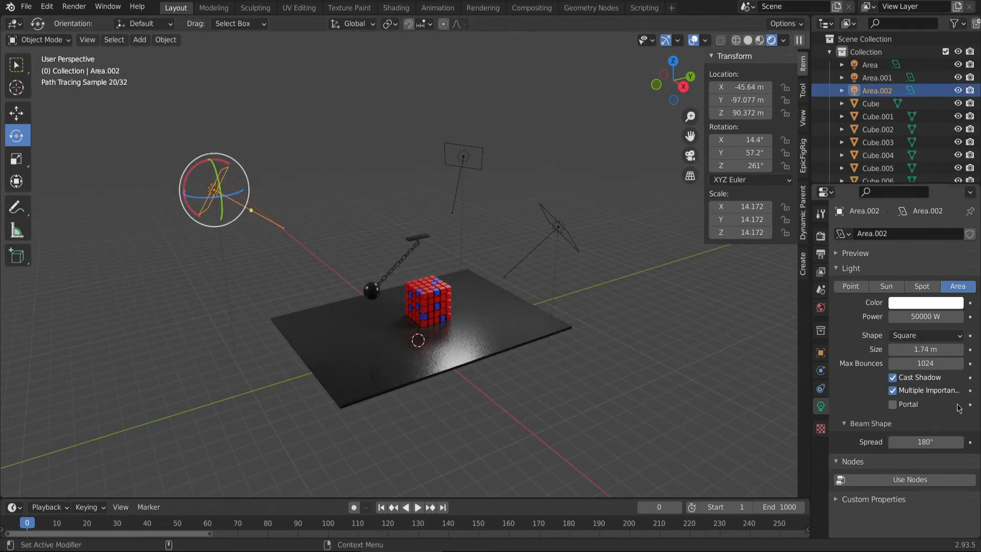
{"action": "left_click", "coordinate": [926, 317]}
{"action": "key", "text": "Return"}
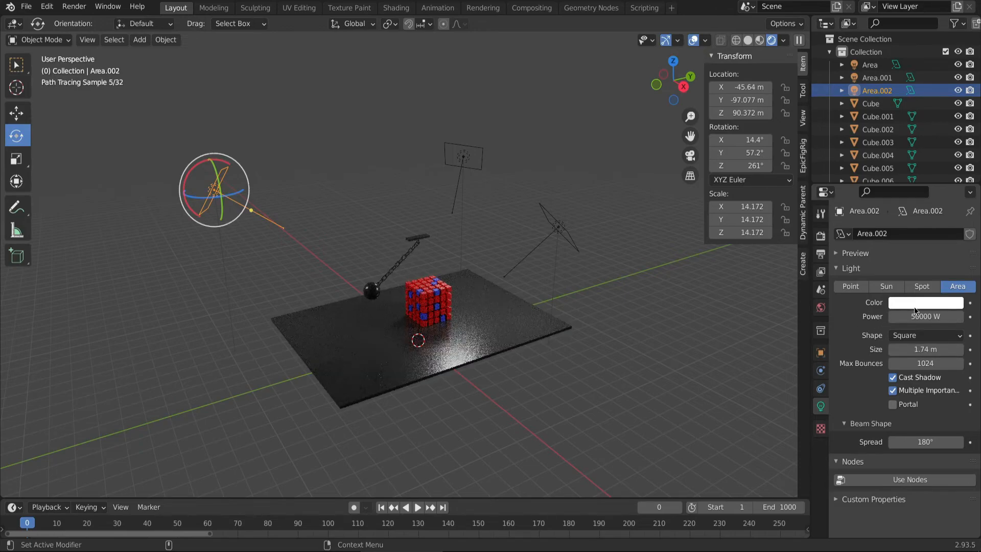
{"action": "left_click", "coordinate": [915, 303]}
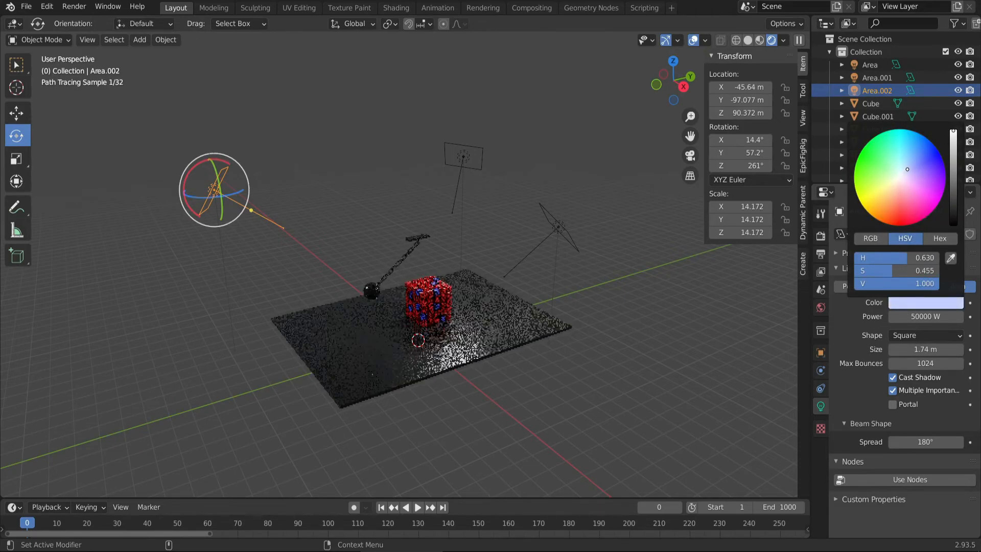
Give the first area light, Area, a warm orange tint of about hue 0.076 and saturation 0.468
{"action": "left_click", "coordinate": [559, 226]}
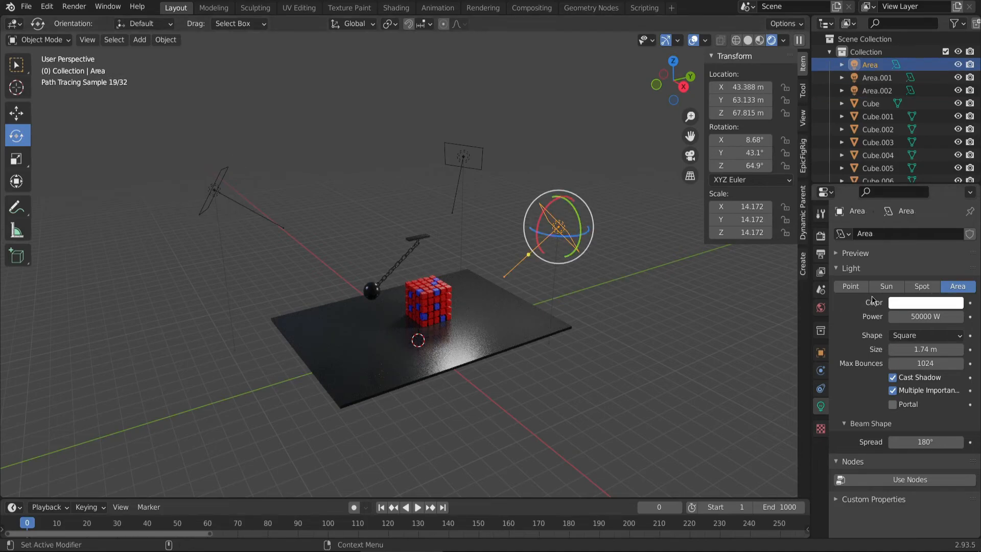
{"action": "left_click", "coordinate": [914, 303]}
{"action": "left_click_drag", "start_coordinate": [900, 177], "coordinate": [894, 188]}
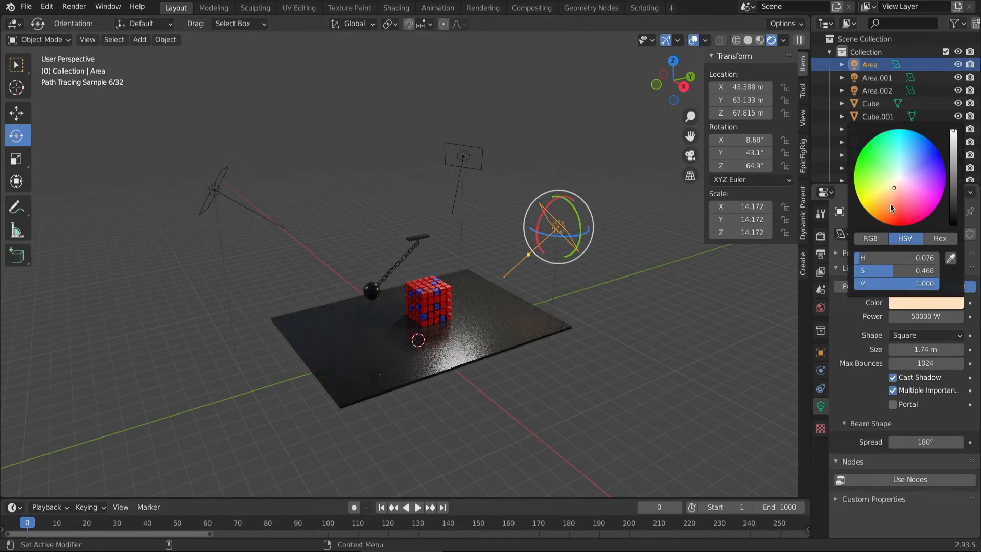
Give the second area light, Area.001, a pale lilac colour
{"action": "left_click", "coordinate": [460, 154]}
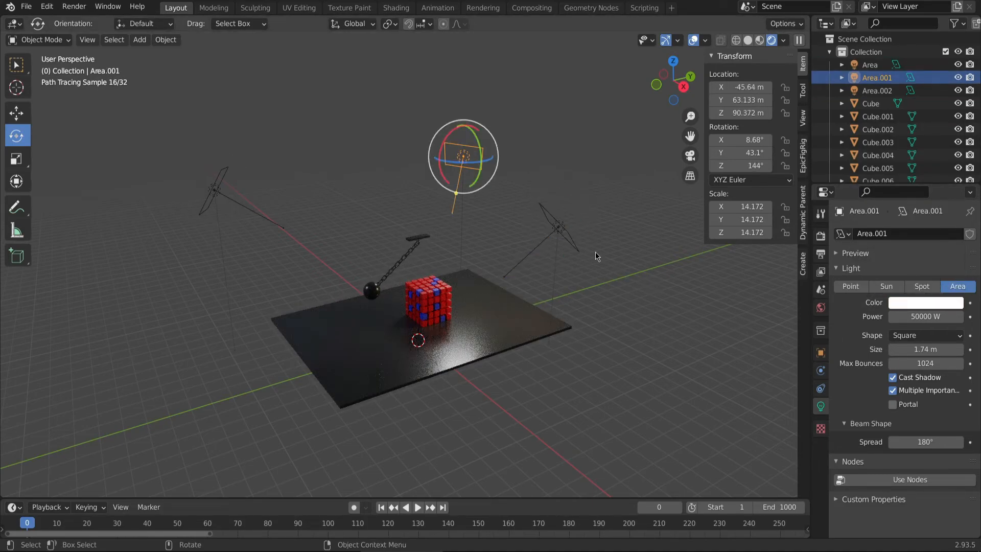
{"action": "left_click", "coordinate": [915, 302]}
{"action": "mouse_move", "coordinate": [908, 176]}
{"action": "left_mouse_down"}
{"action": "mouse_move", "coordinate": [910, 186]}
{"action": "mouse_move", "coordinate": [901, 165]}
{"action": "mouse_move", "coordinate": [887, 171]}
{"action": "mouse_move", "coordinate": [892, 187]}
{"action": "mouse_move", "coordinate": [906, 177]}
{"action": "left_mouse_up"}
Increase the power of Area.001 to 80000 W and finally to 100000 W
{"action": "left_click", "coordinate": [893, 317]}
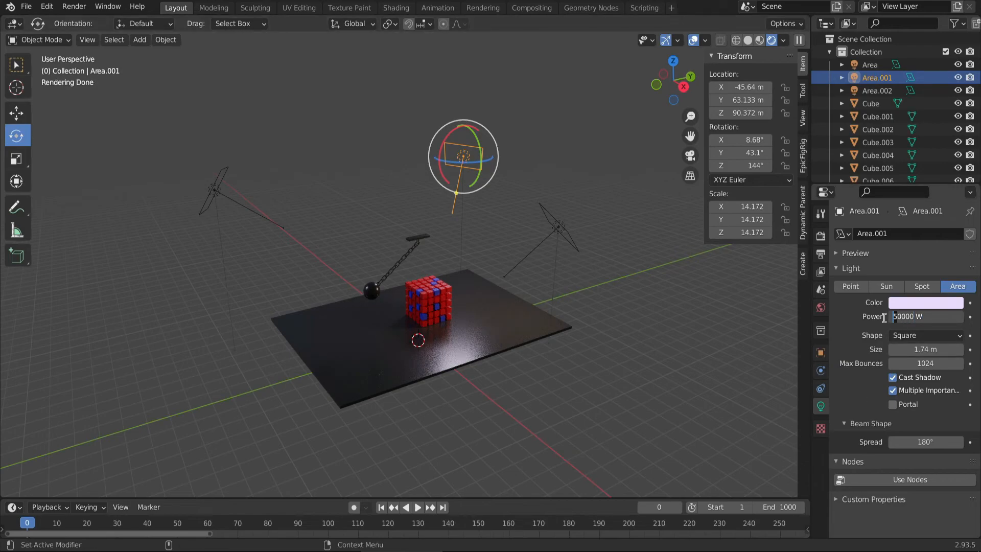
{"action": "key", "text": "Return"}
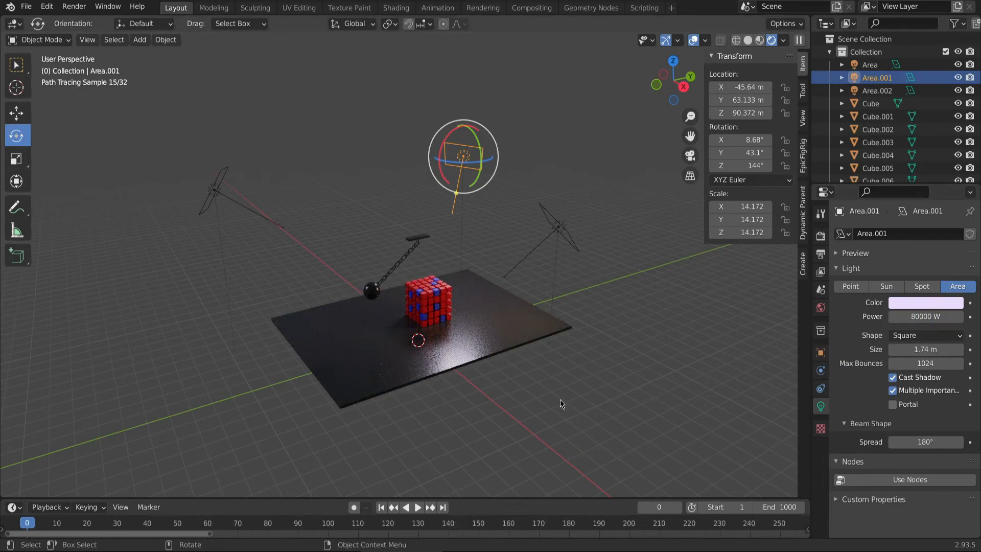
{"action": "left_click", "coordinate": [909, 317]}
{"action": "left_click_drag", "start_coordinate": [899, 317], "coordinate": [886, 317]}
{"action": "type", "text": "10"}
{"action": "key", "text": "Return"}
Play the simulation in the rendered view, stop it at frame 132 to inspect the lighting, and open the render settings
{"action": "scroll", "coordinate": [474, 364], "scroll_direction": "up", "scroll_amount": 8}
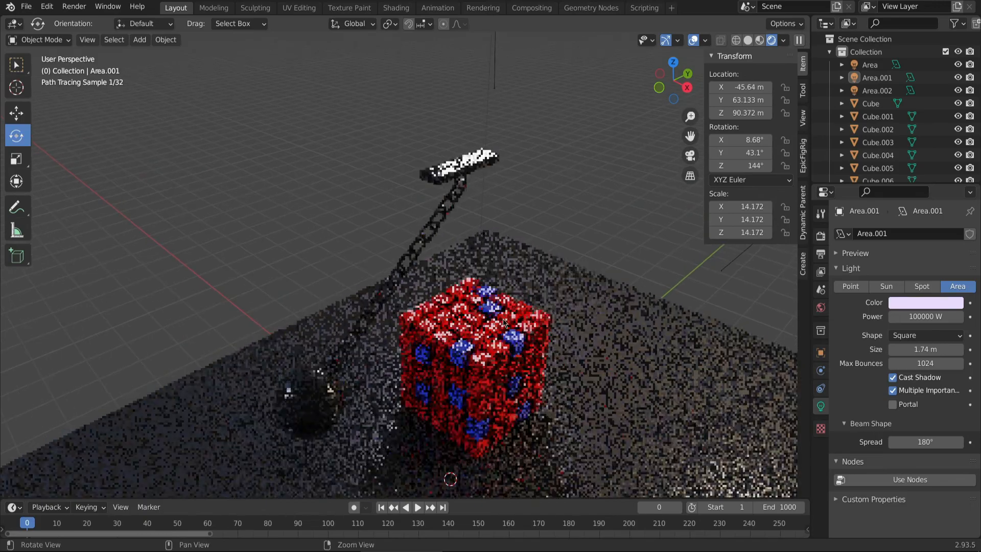
{"action": "middle_click_drag", "start_coordinate": [499, 347], "coordinate": [476, 315], "text": "shift"}
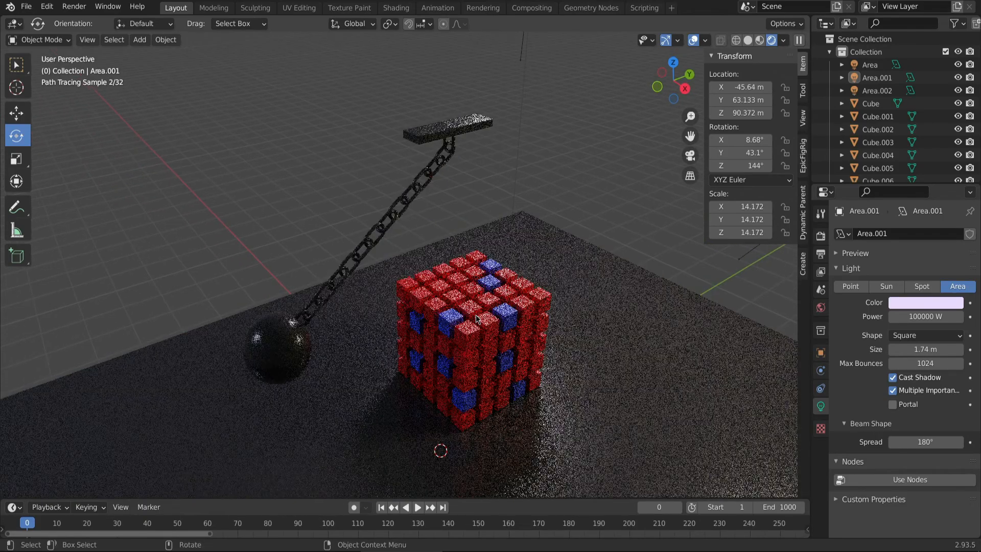
{"action": "left_click", "coordinate": [418, 507]}
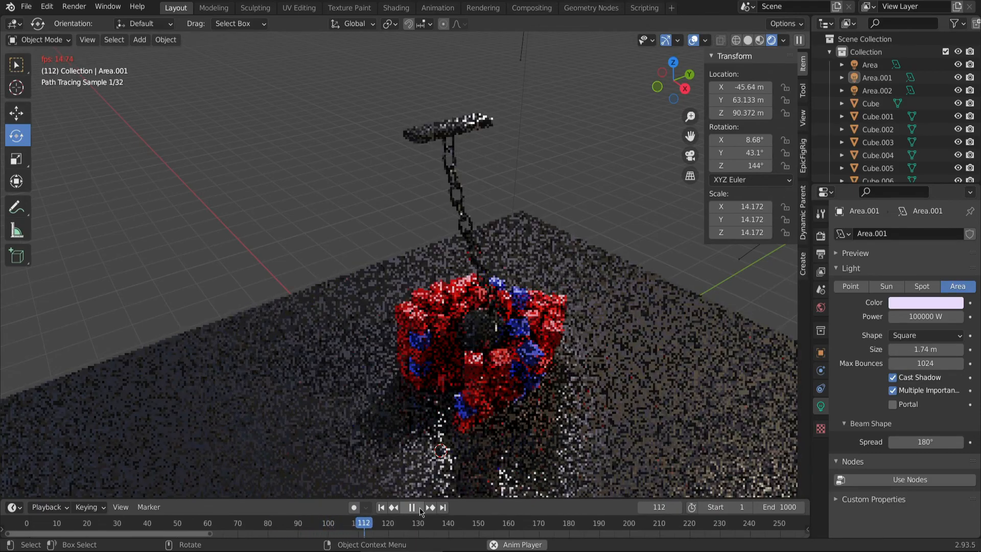
{"action": "left_click", "coordinate": [419, 510]}
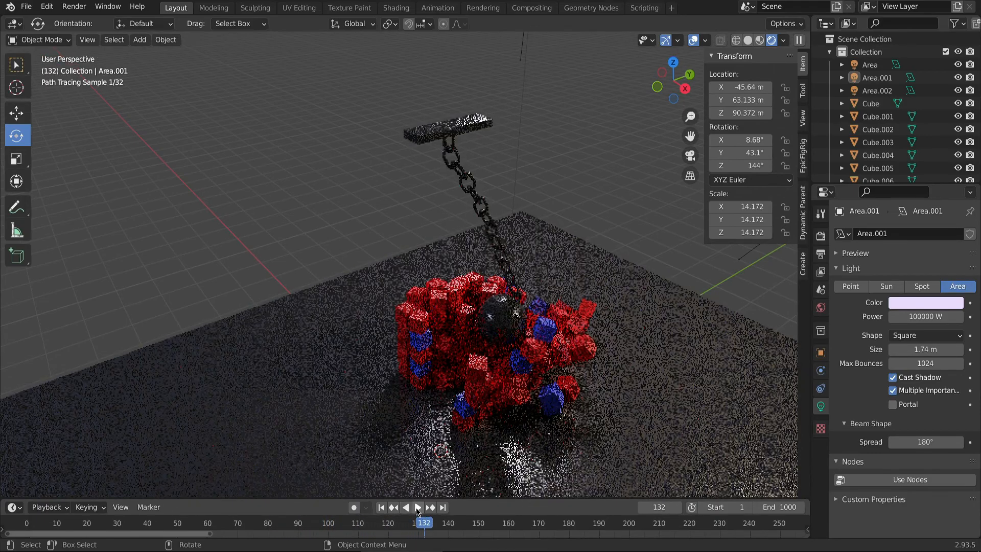
{"action": "middle_click_drag", "start_coordinate": [533, 435], "coordinate": [500, 402], "text": "shift"}
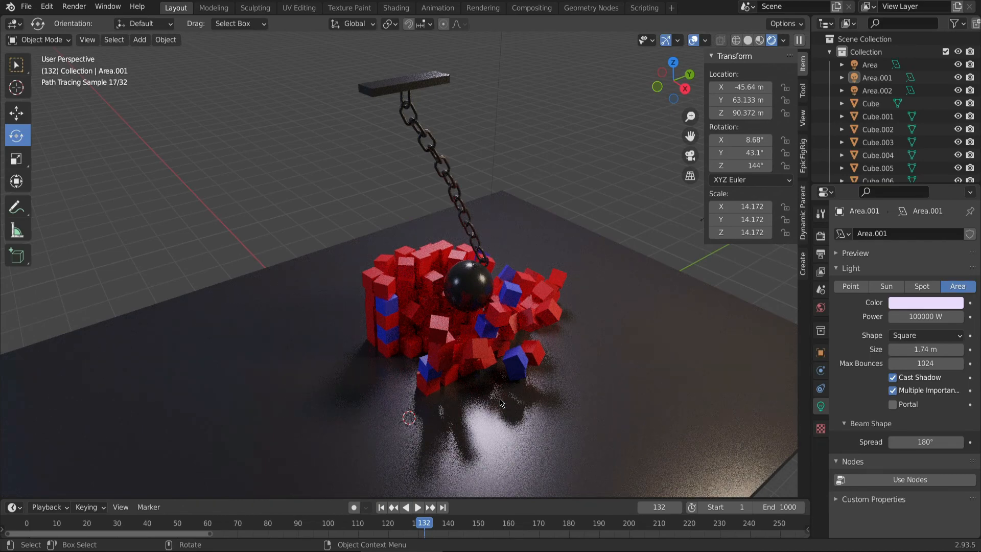
{"action": "left_click", "coordinate": [821, 236]}
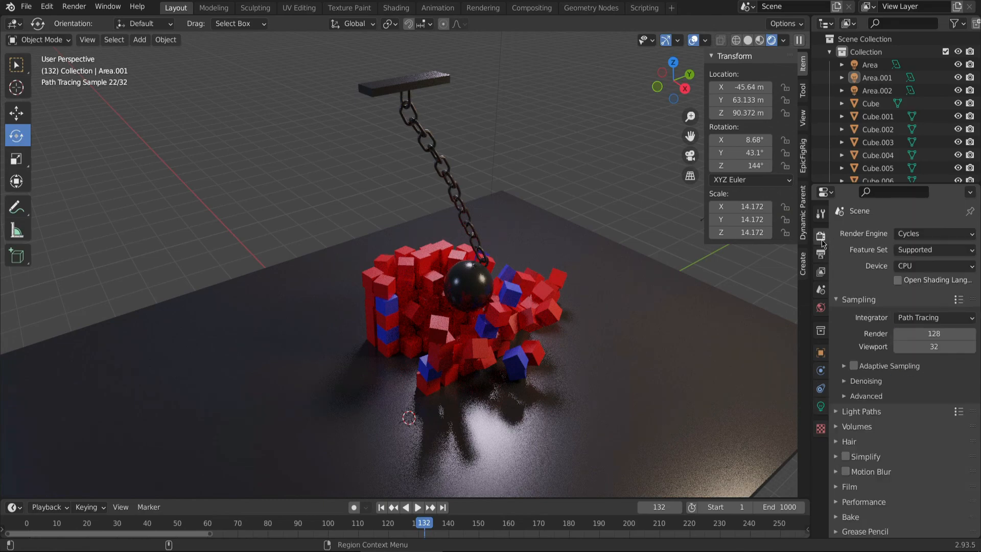